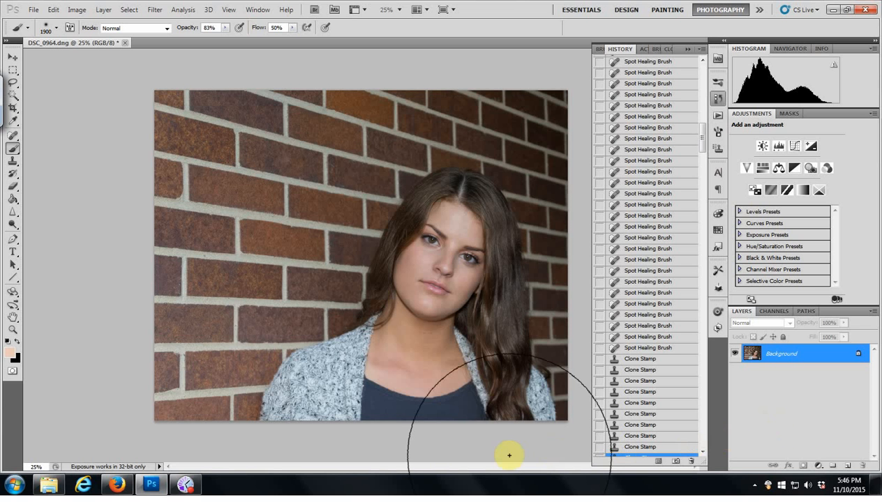
Step: Switch to Firefox and look over the Greater Than Gatsby home page, including its featured before/after images and product categories
left_click(114, 491)
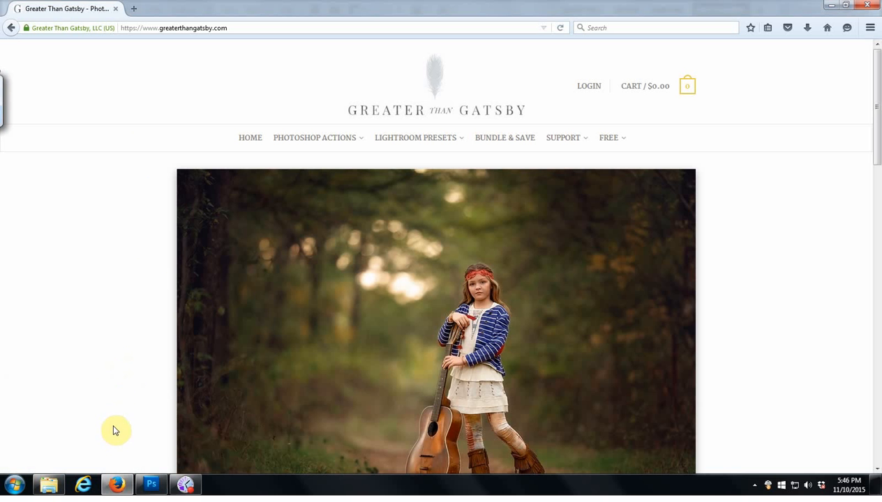
scroll(116, 431, "down", 10)
scroll(113, 318, "up", 4)
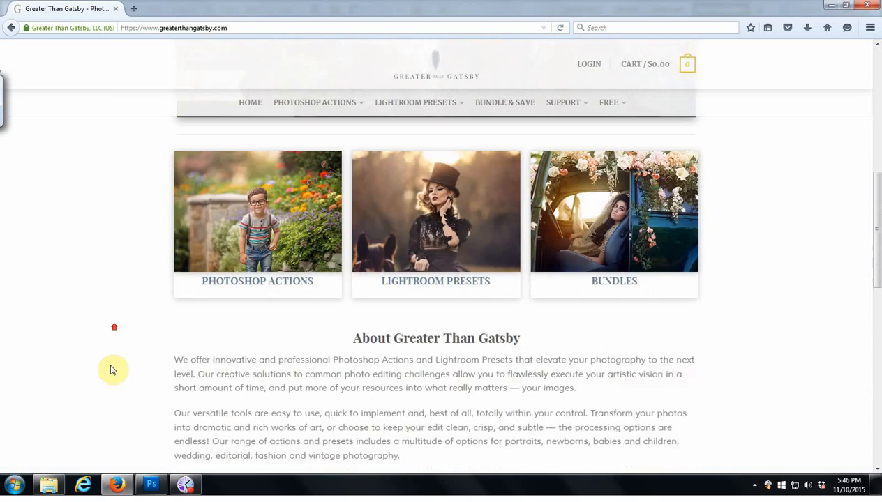
scroll(111, 390, "up", 6)
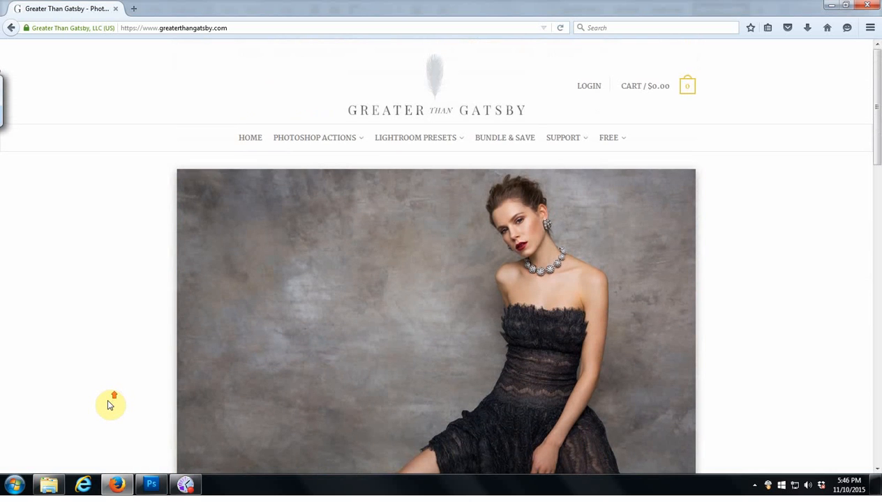
scroll(110, 405, "down", 5)
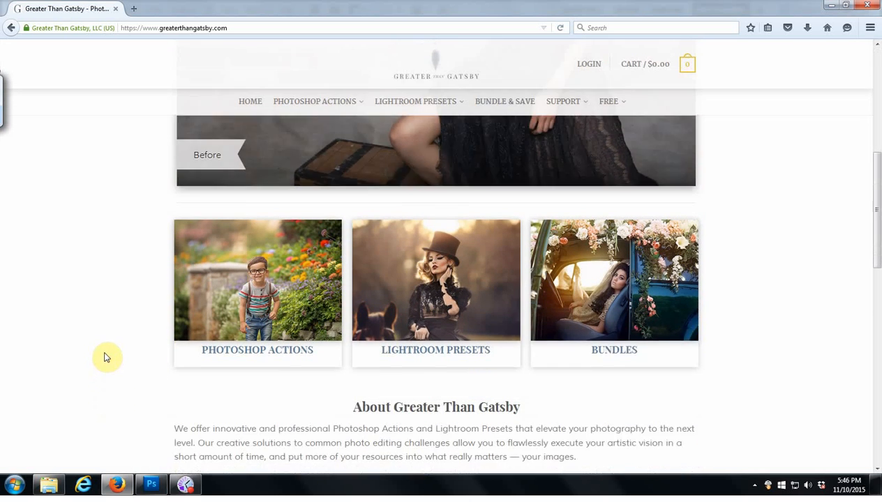
scroll(103, 356, "down", 1)
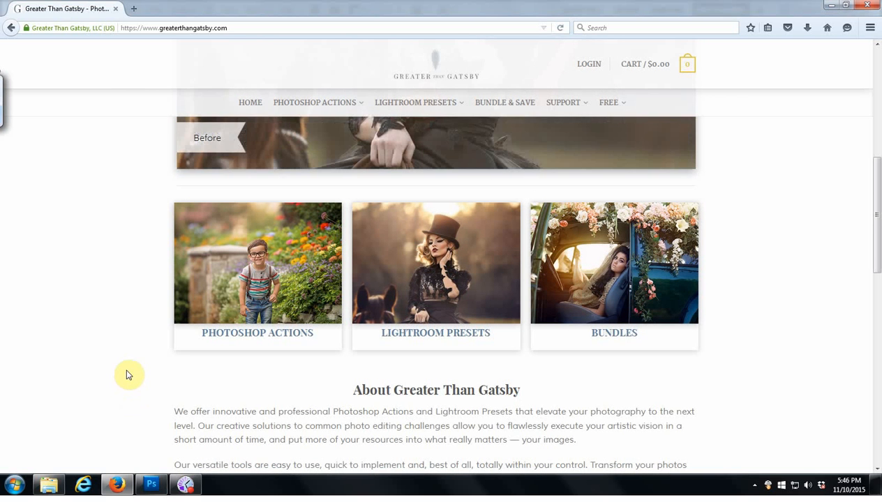
scroll(127, 371, "up", 1)
scroll(127, 372, "up", 3)
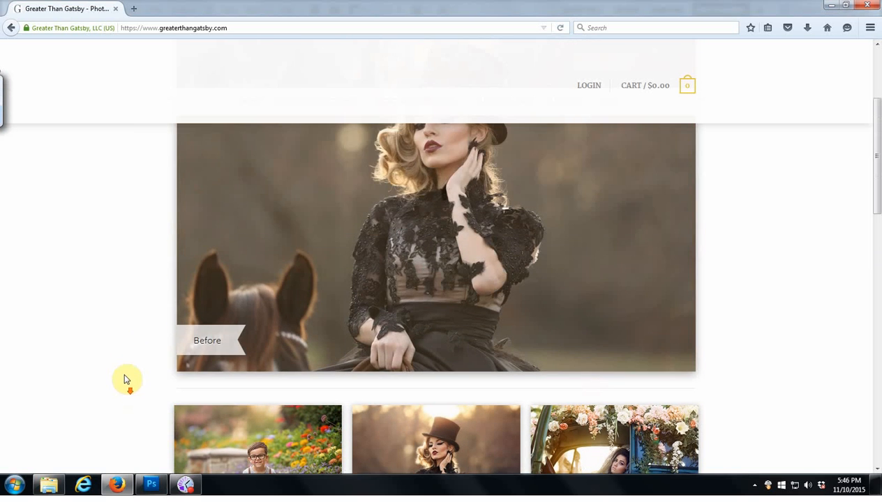
scroll(125, 370, "up", 2)
scroll(123, 374, "up", 2)
scroll(122, 376, "down", 6)
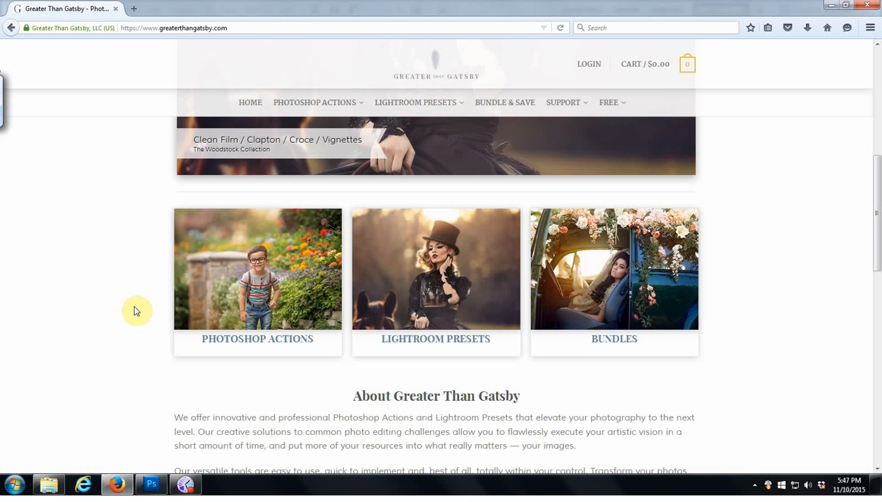
scroll(133, 349, "up", 6)
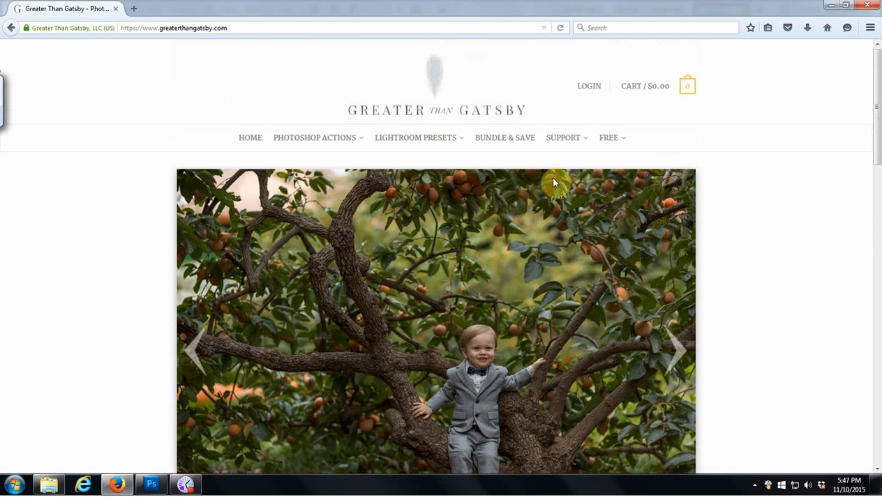
Step: Examine the Greater Than Gatsby site's support, Photoshop actions and Lightroom presets offerings
mouse_move(577, 148)
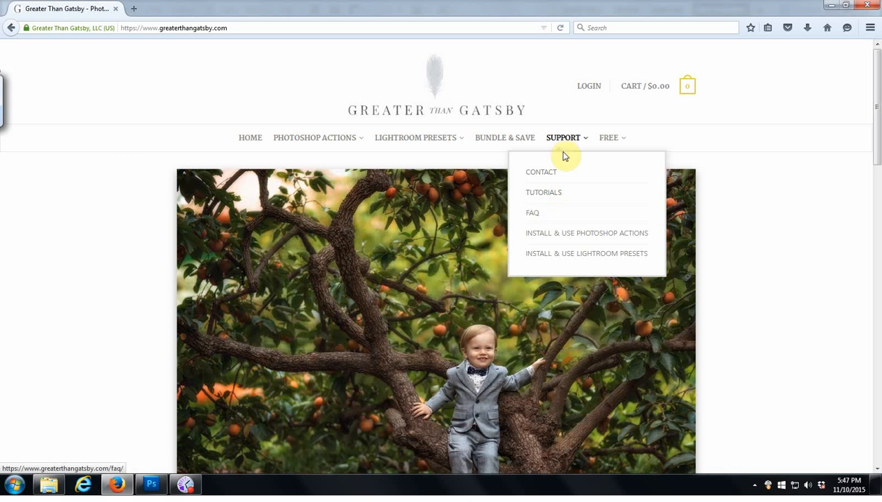
mouse_move(305, 137)
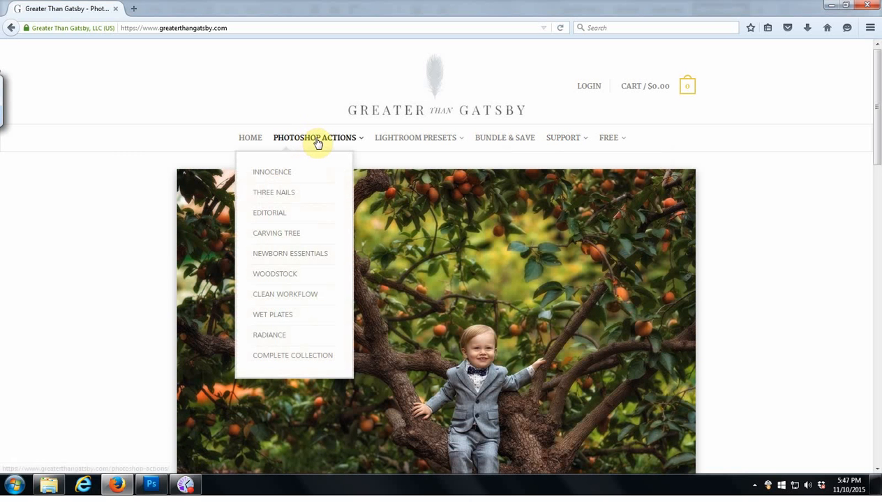
mouse_move(424, 149)
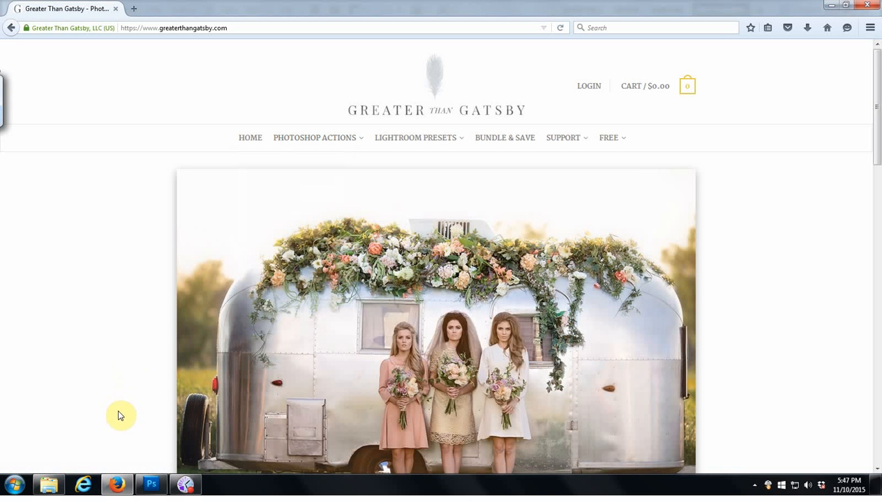
scroll(125, 431, "down", 6)
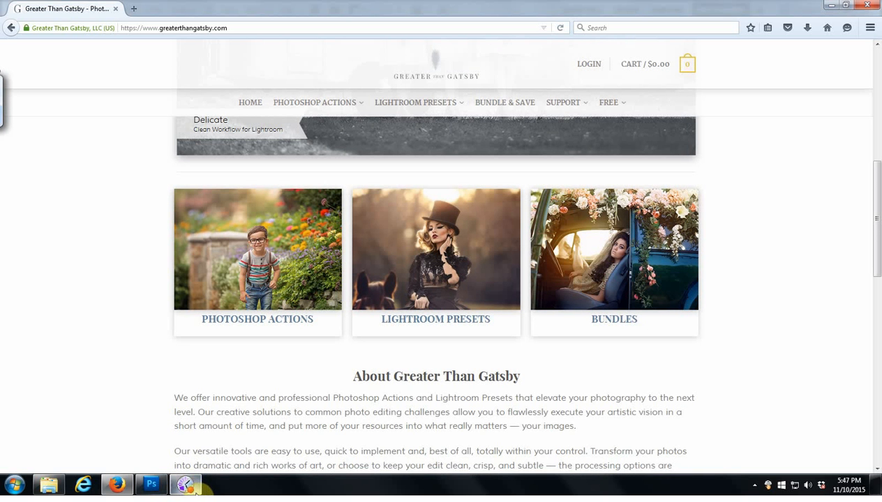
Step: Switch to Photoshop, collapse the Mulletgod's action set and widen the actions list to make the action names more readable
left_click(151, 484)
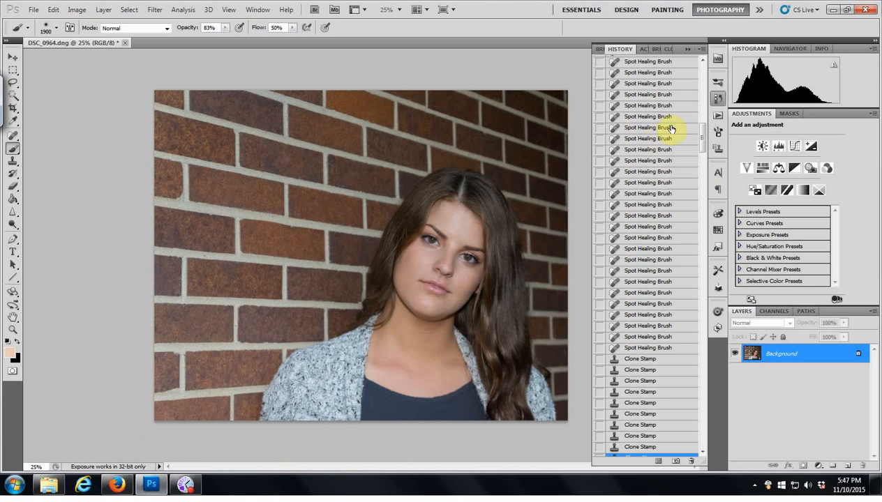
left_click(717, 115)
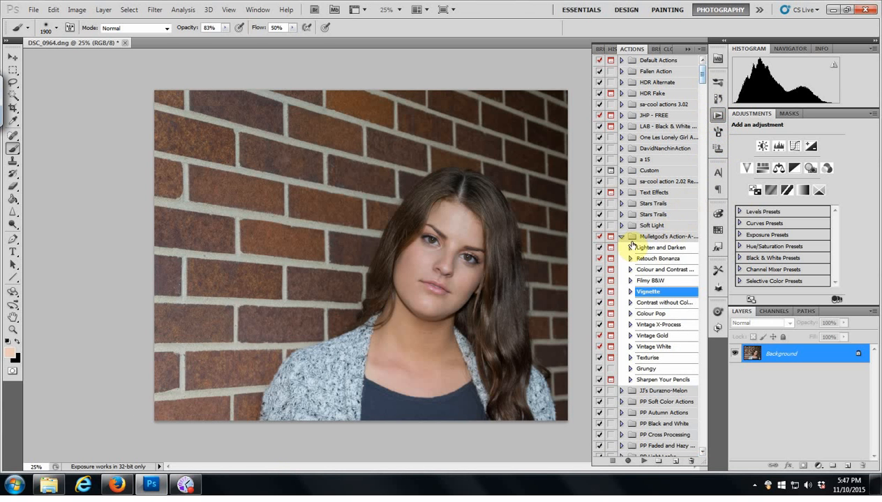
left_click(621, 237)
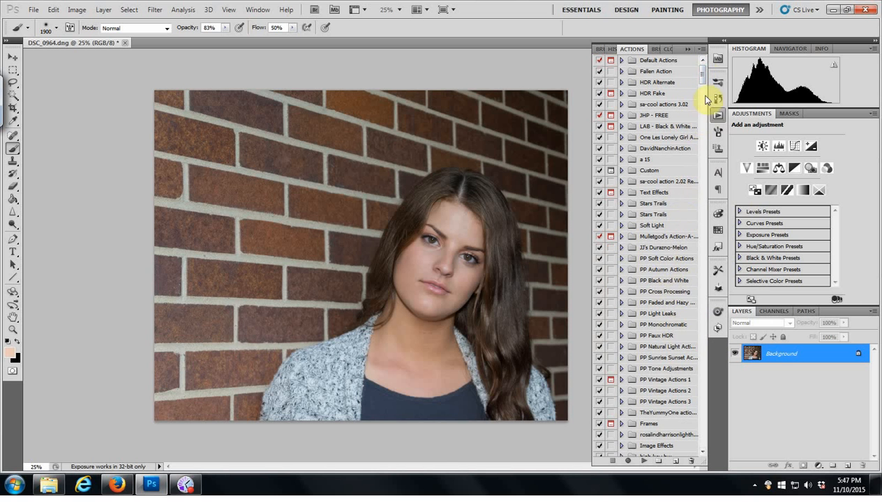
left_click_drag(703, 74, 706, 126)
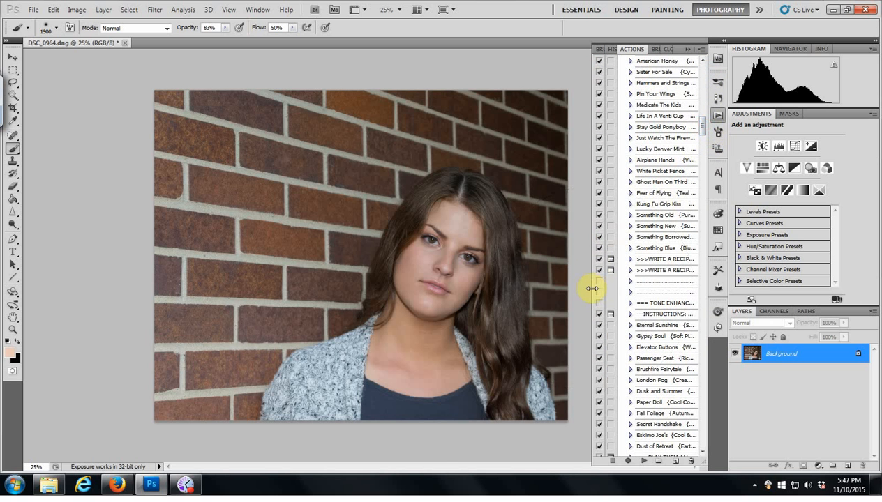
left_click_drag(592, 290, 570, 292)
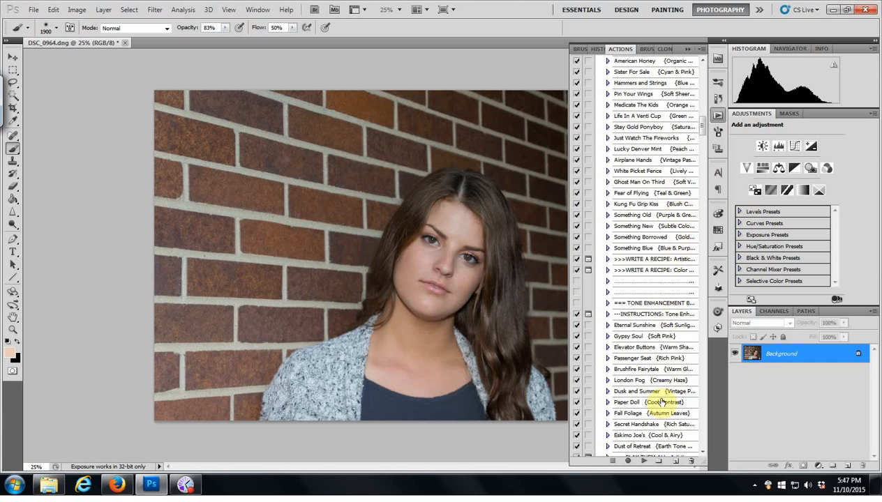
Step: Compare the portrait at its Crop history state with its last Clone Stamp state, ending on the Clone Stamp state
left_click(719, 99)
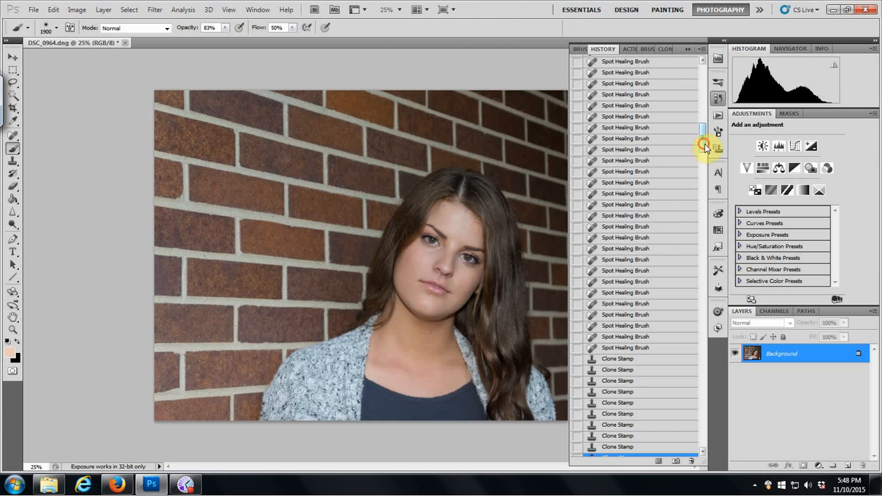
left_click_drag(703, 144, 707, 63)
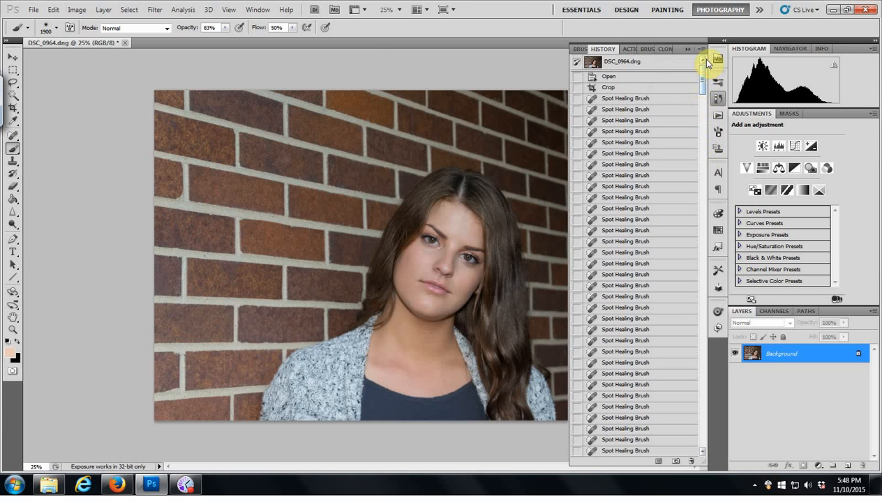
left_click(622, 89)
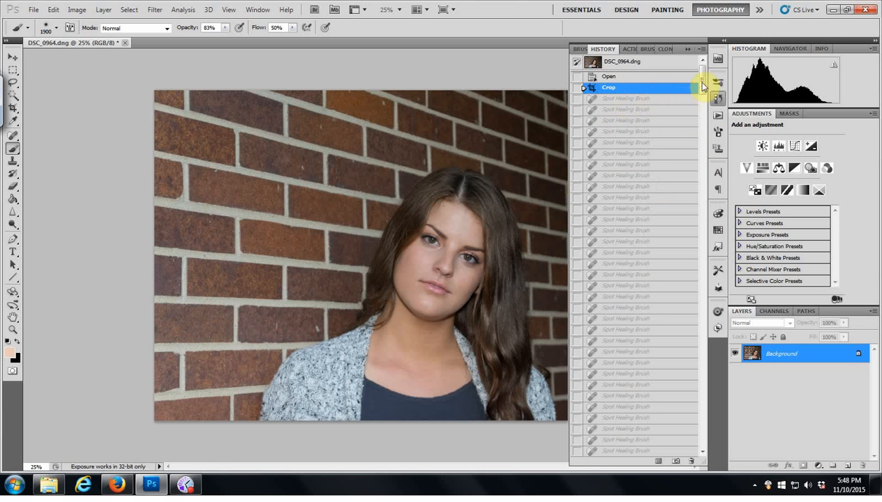
left_click_drag(703, 85, 710, 145)
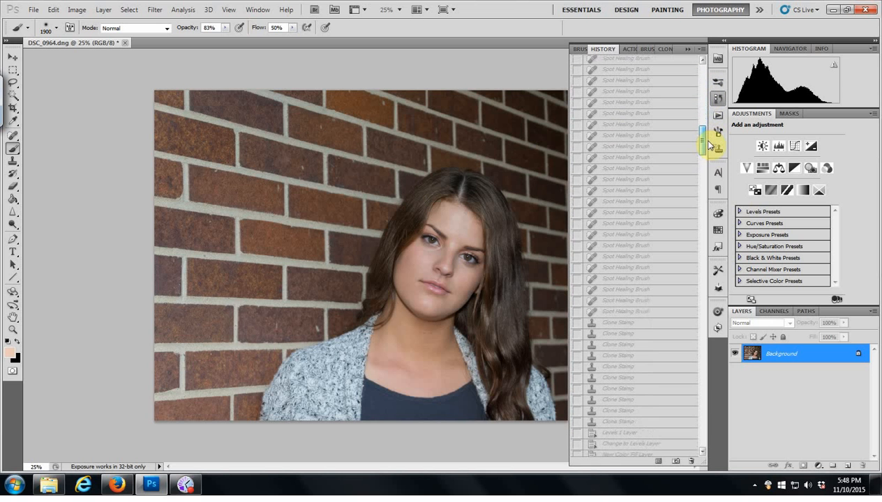
left_click(620, 423)
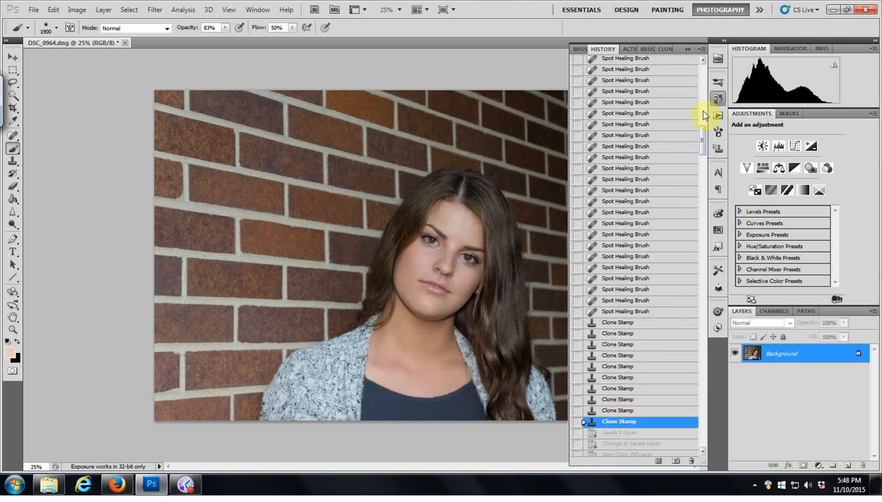
left_click_drag(703, 145, 705, 143)
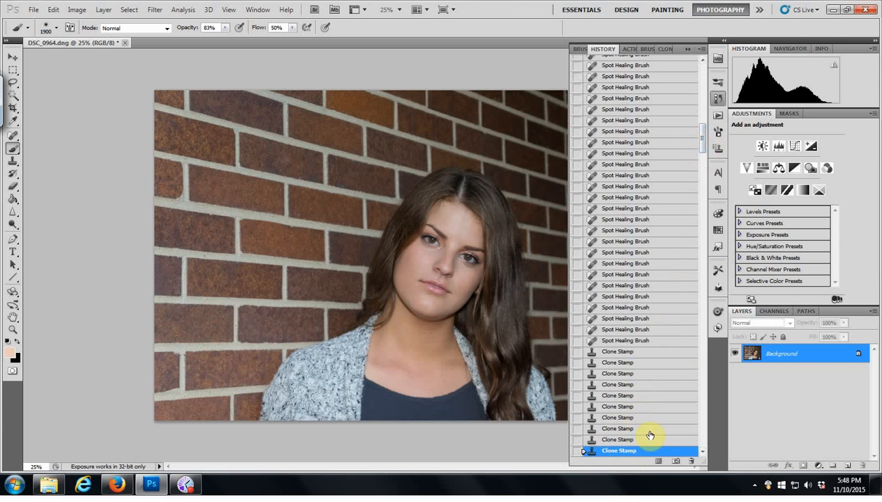
Step: Widen the actions list further and expand the Greater Than Gatsby - The Innocence Retouch set
left_click(720, 117)
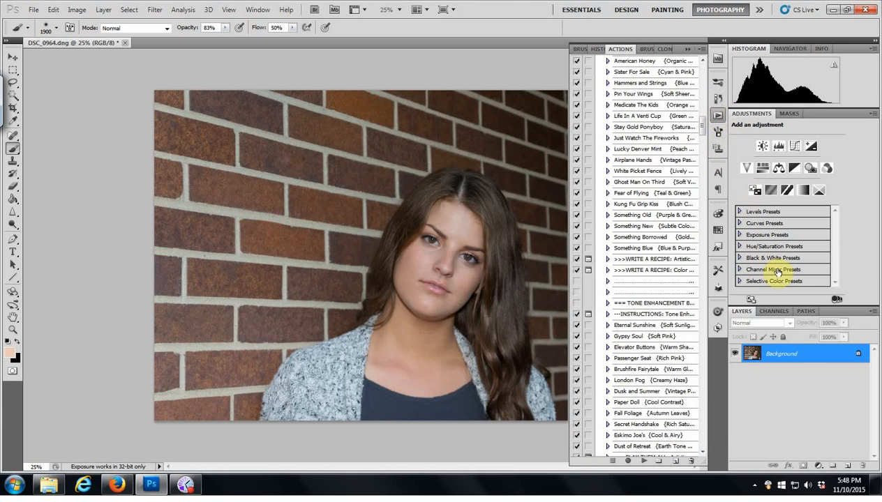
left_click_drag(705, 122, 702, 91)
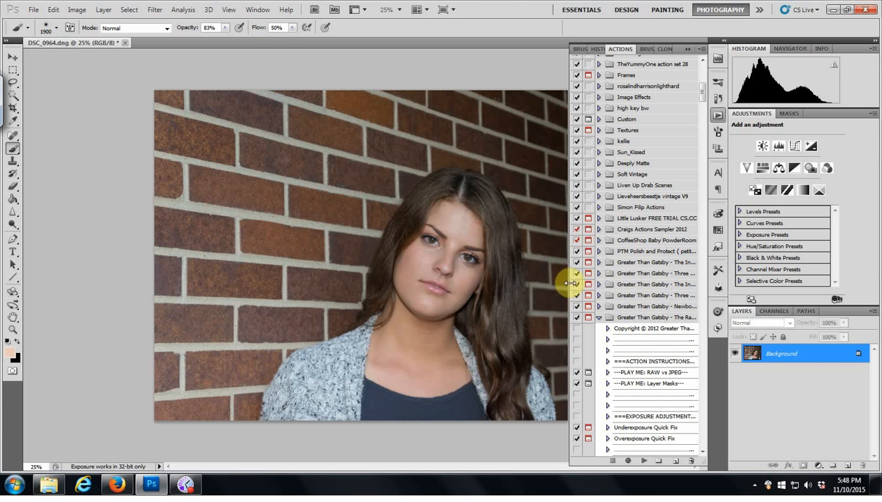
left_click_drag(569, 284, 527, 285)
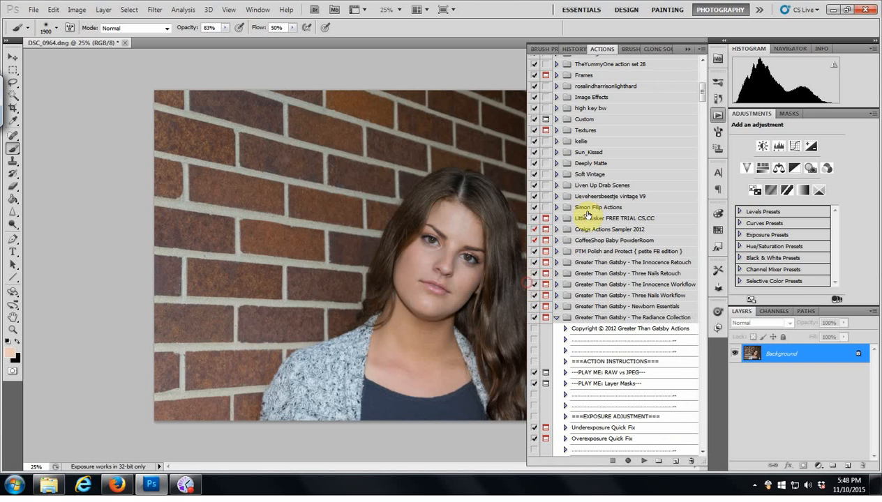
left_click(556, 263)
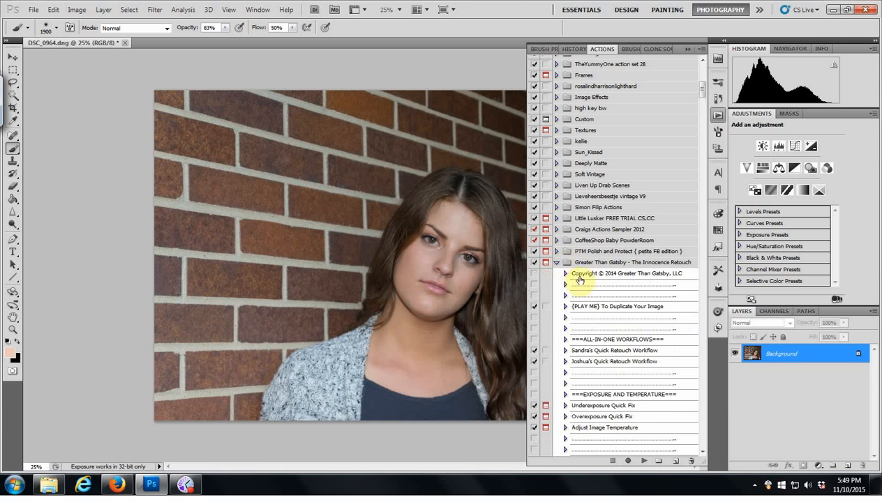
Step: Look through The Innocence Retouch actions, from the all-in-one workflows and skin makeover brushes to the eye makeover brushes
left_click(703, 452)
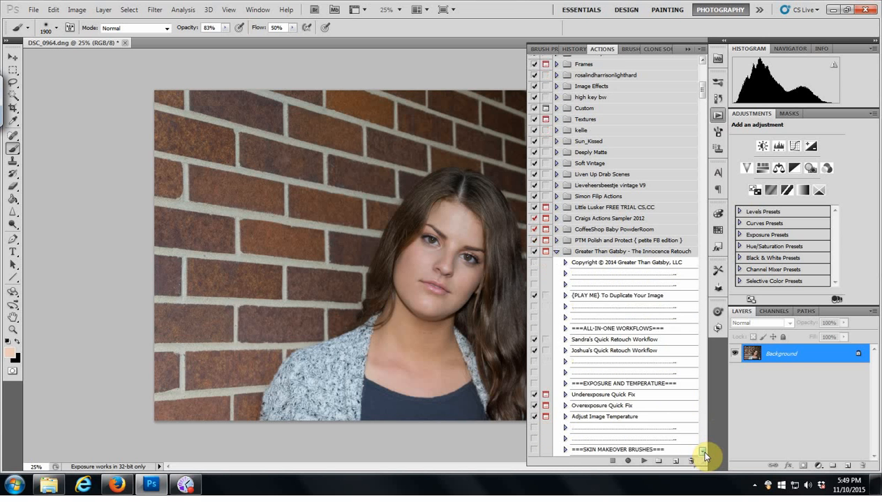
left_click(704, 453)
left_click(703, 453)
left_click(703, 453)
left_click(703, 452)
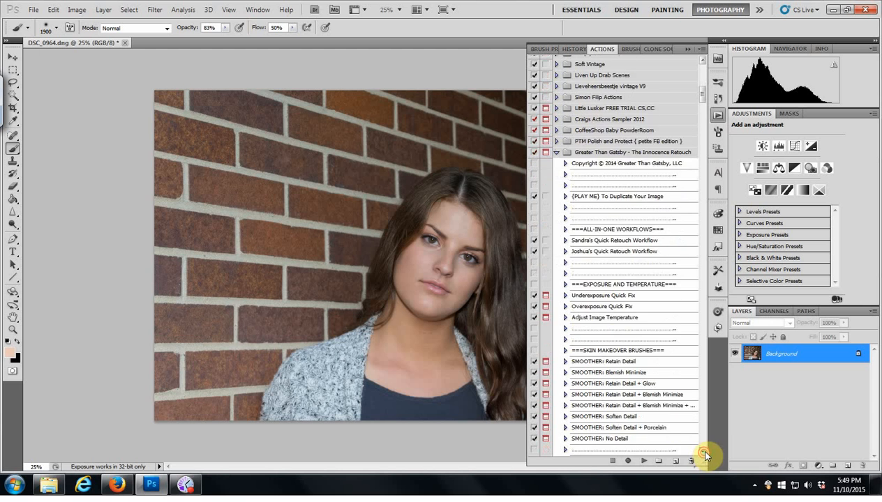
left_click(703, 453)
left_click(704, 453)
left_click(703, 453)
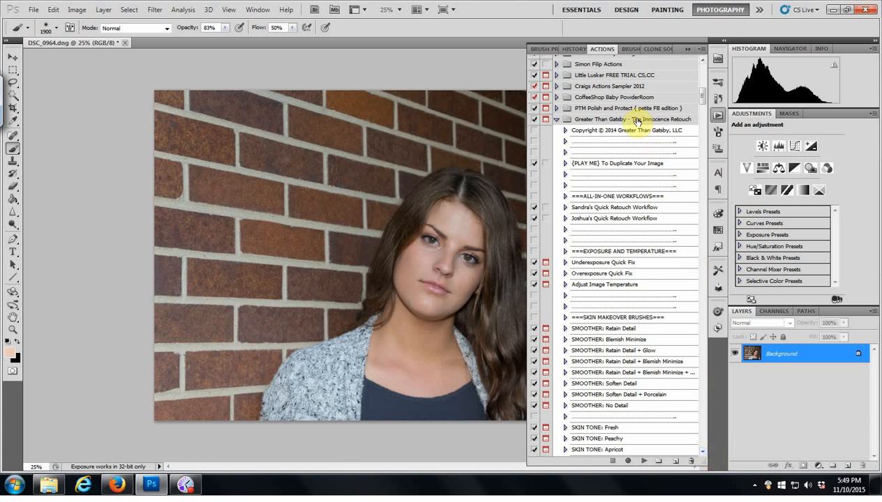
left_click(703, 453)
left_click(703, 452)
left_click(703, 452)
left_click(703, 452)
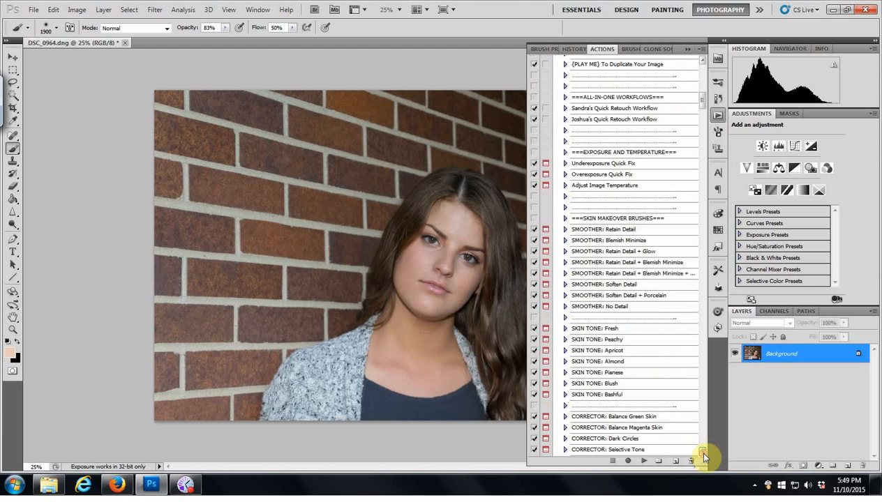
left_click(703, 453)
left_click(703, 452)
left_click(703, 453)
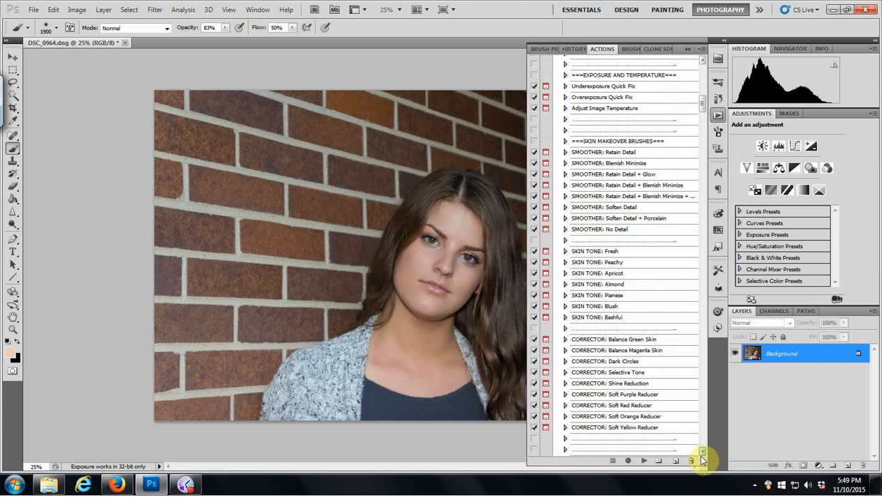
left_click(703, 453)
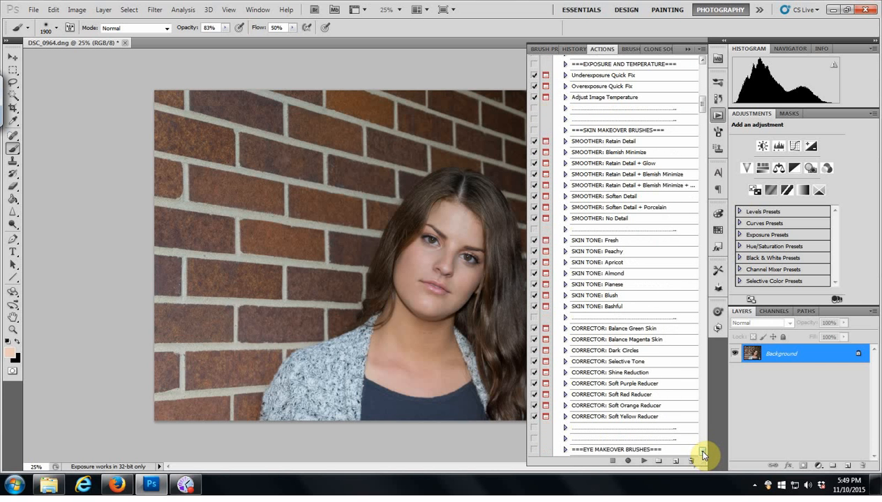
left_click(703, 453)
left_click(704, 453)
left_click(704, 453)
left_click(703, 452)
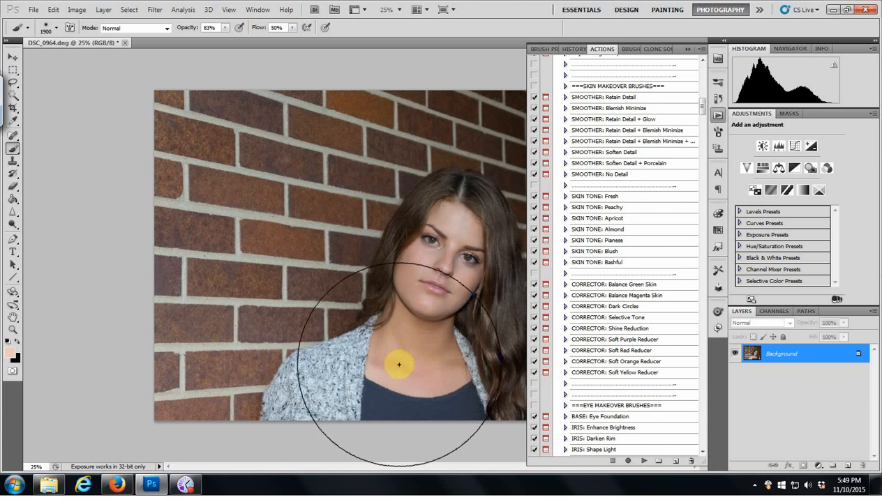
Step: Reduce the brush size to 1400
key("bracketleft")
key("bracketleft")
key("bracketleft")
key("bracketleft")
key("bracketleft")
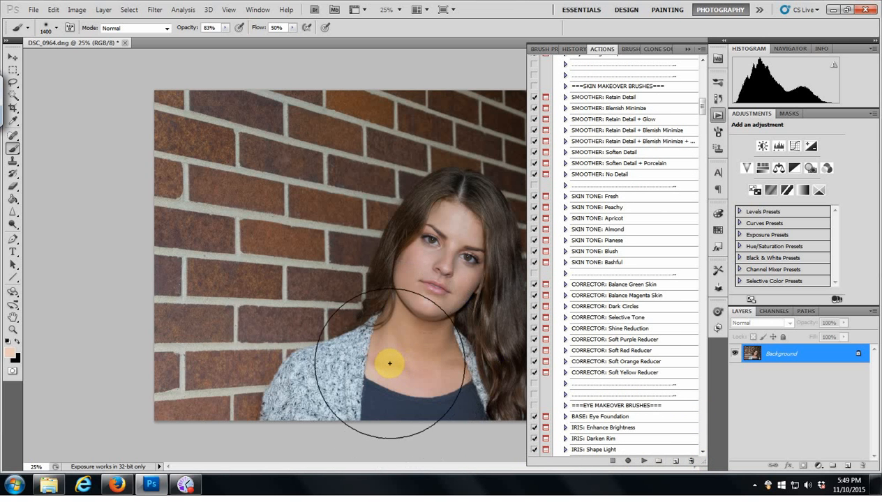
Step: Reduce the brush size to 250
key("bracketleft")
key("bracketleft")
key("bracketleft")
key("bracketleft")
key("bracketleft")
key("bracketleft")
key("bracketleft")
key("bracketleft")
key("bracketleft")
key("bracketleft")
key("bracketleft")
key("bracketleft")
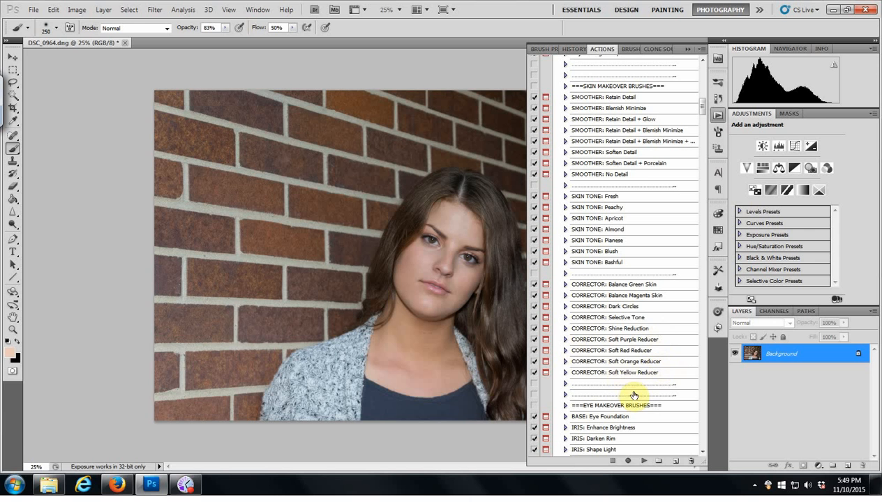
Step: Run the CORRECTOR: Soft Red Reducer action and continue past its instruction message
left_click(637, 352)
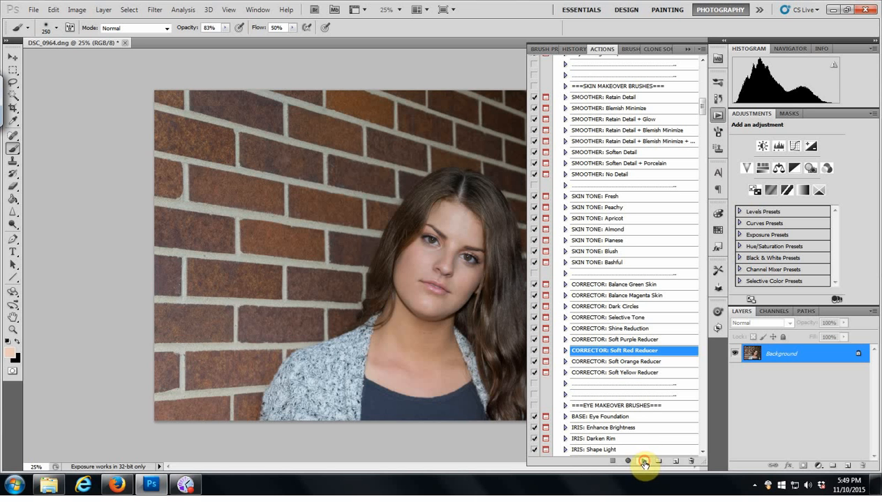
left_click(644, 462)
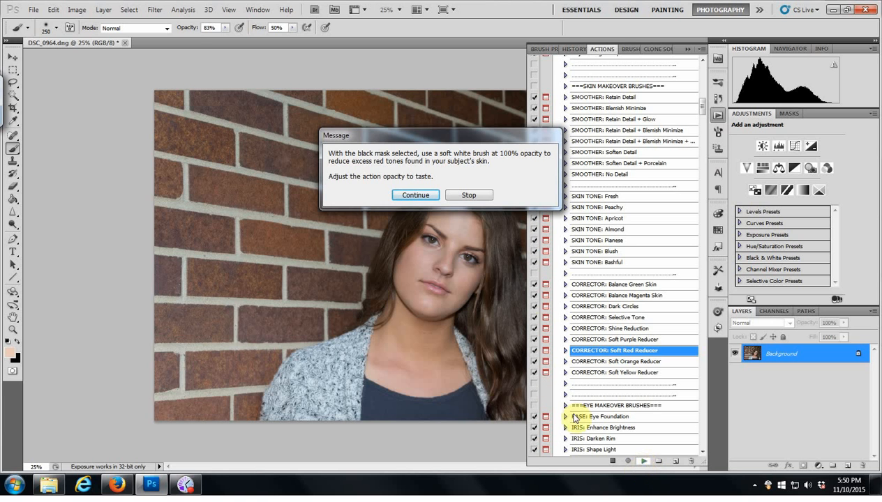
left_click(415, 196)
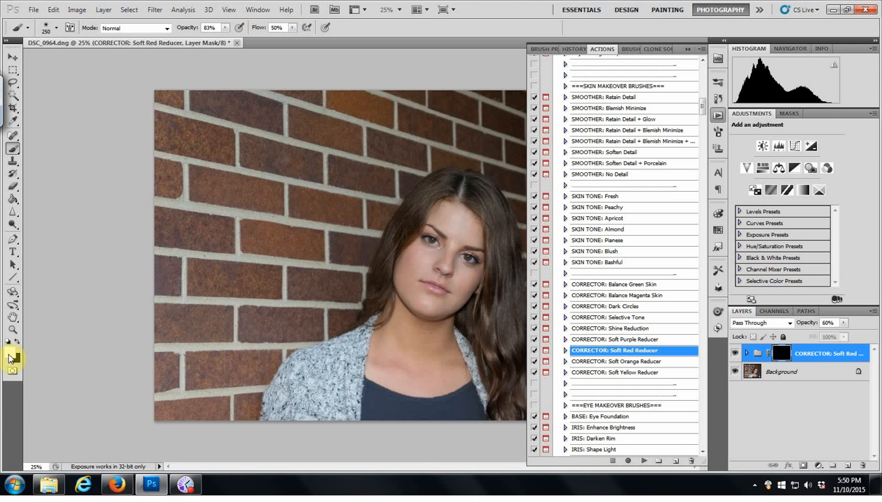
Step: Make white the foreground color and set the brush opacity to 100%
key("x")
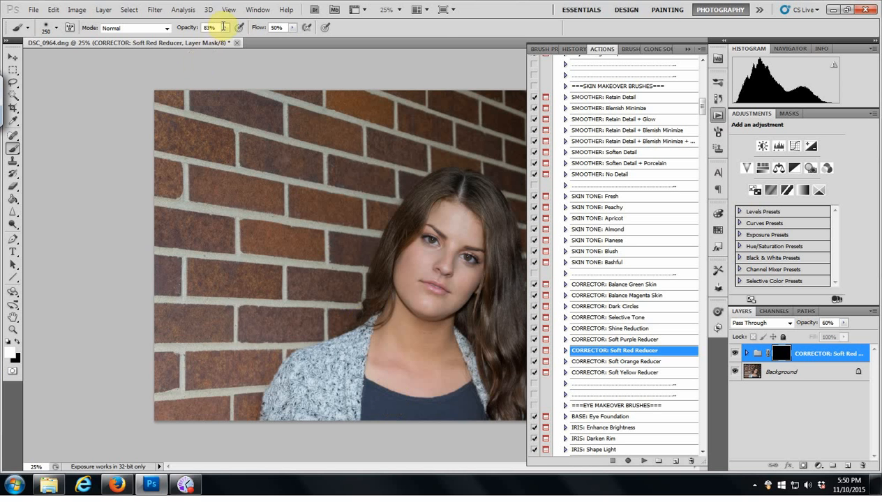
left_click(225, 27)
left_click_drag(226, 43, 232, 42)
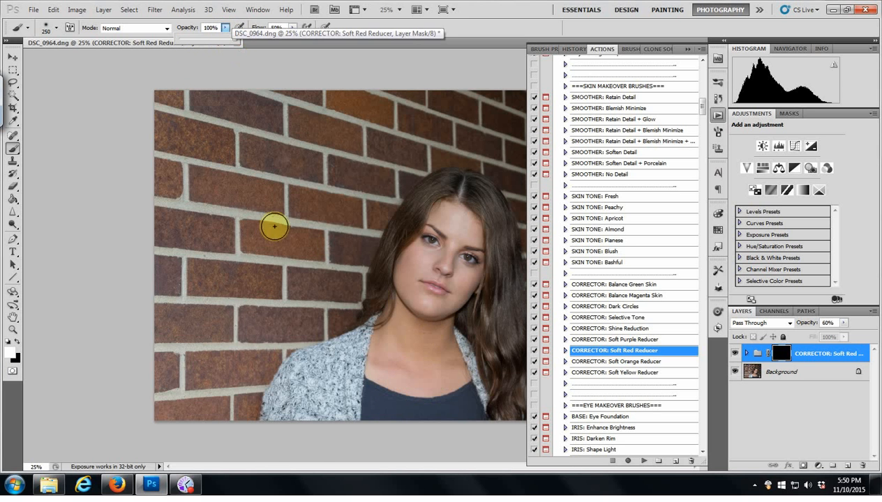
Step: Reduce the brush size to 200 and paint the red reduction onto the subject's lower neck and upper chest
mouse_move(355, 359)
left_mouse_down()
mouse_move(400, 316)
mouse_move(386, 368)
mouse_move(383, 360)
left_mouse_up()
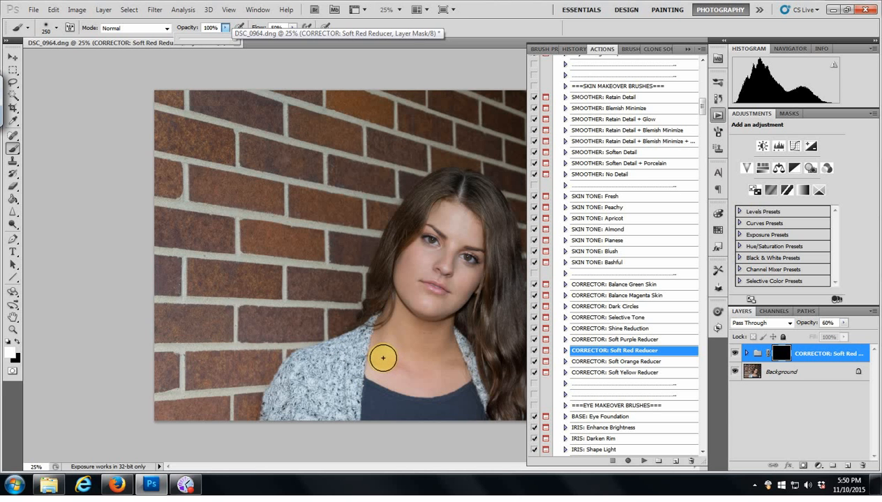
key("bracketleft")
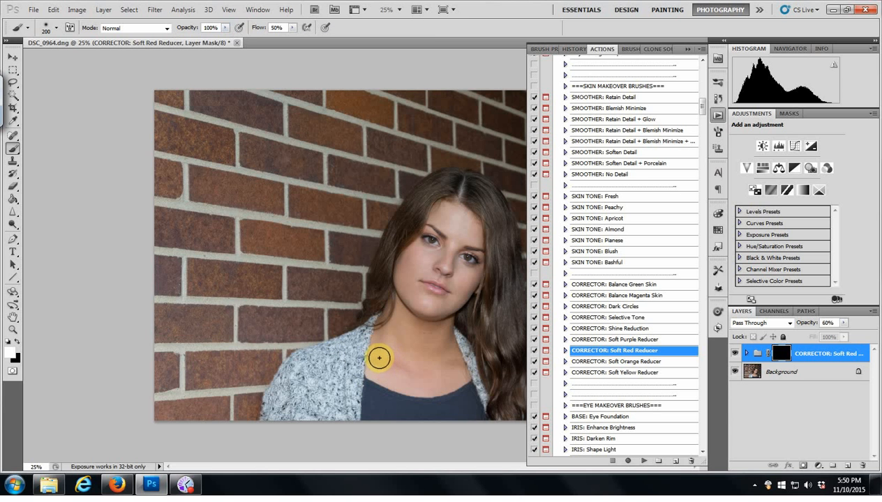
mouse_move(379, 358)
left_mouse_down()
mouse_move(411, 374)
mouse_move(430, 372)
mouse_move(428, 381)
mouse_move(457, 366)
mouse_move(430, 389)
mouse_move(382, 357)
mouse_move(379, 365)
mouse_move(402, 365)
left_mouse_up()
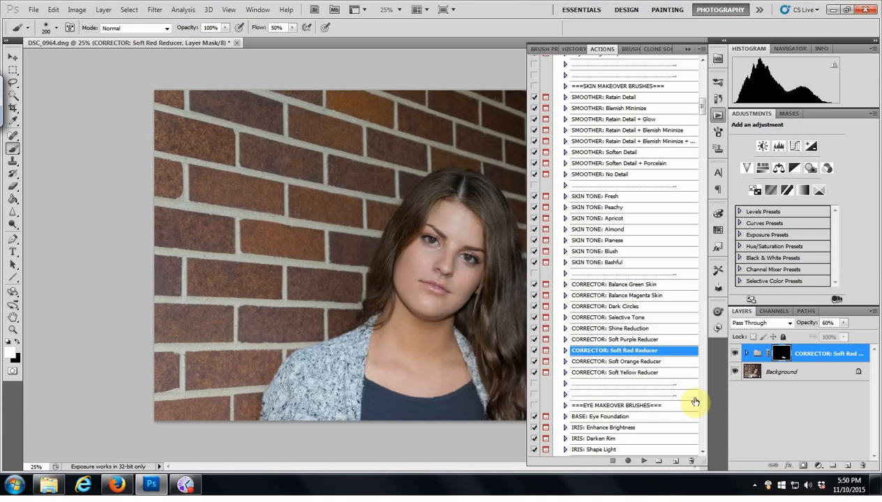
Step: Compare the skin with and without the Soft Red Reducer group, viewing its opacity slider and a closer view of the portrait
left_click(735, 354)
left_click(735, 354)
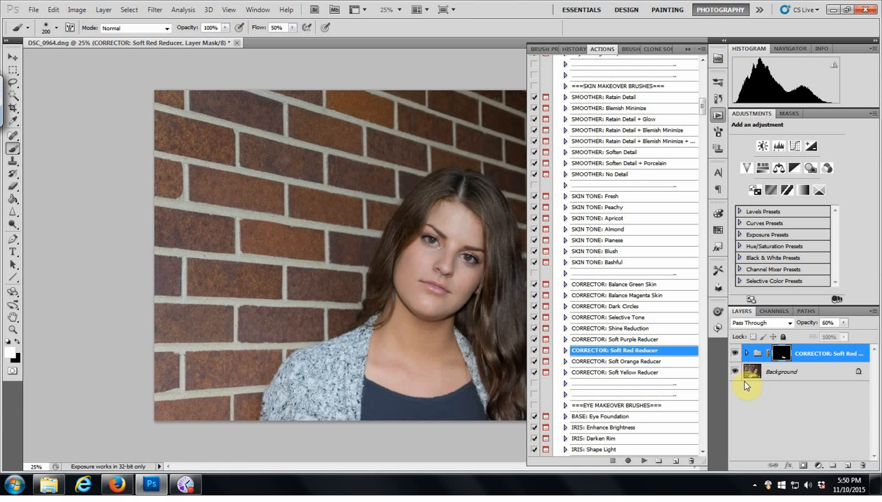
left_click(843, 324)
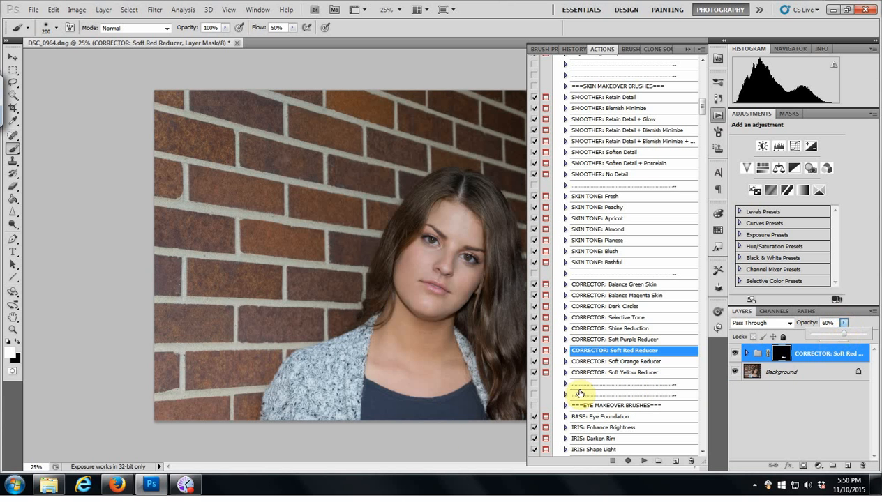
left_click_drag(848, 339, 869, 338)
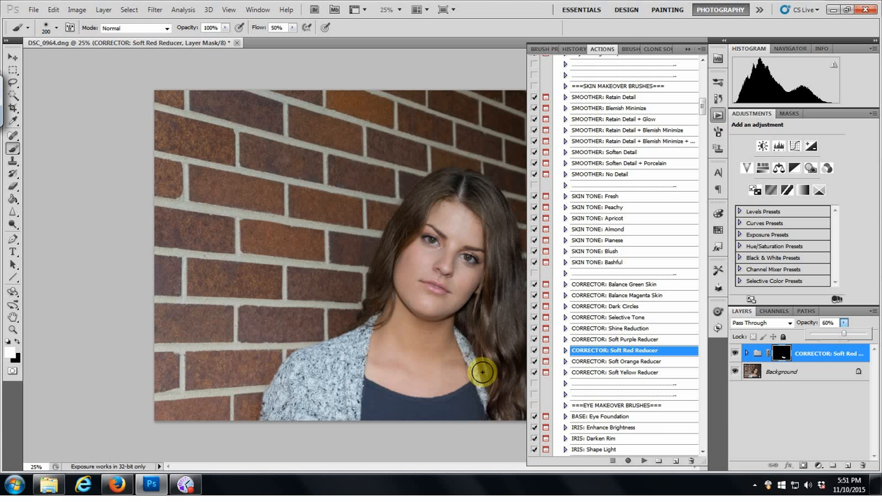
scroll(482, 374, "up", 1)
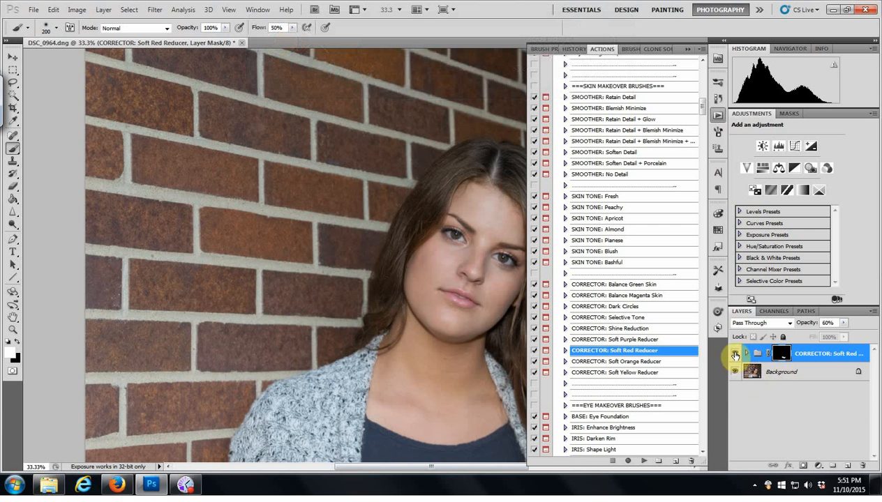
left_click(734, 353)
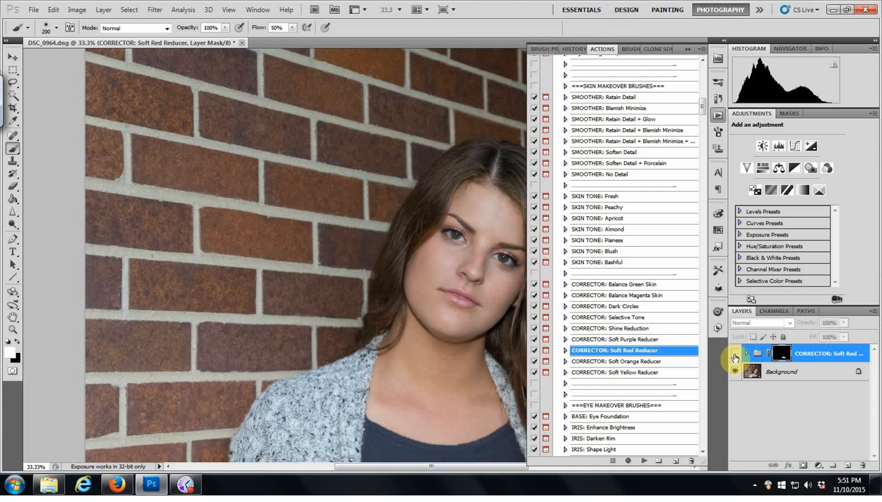
left_click(736, 354)
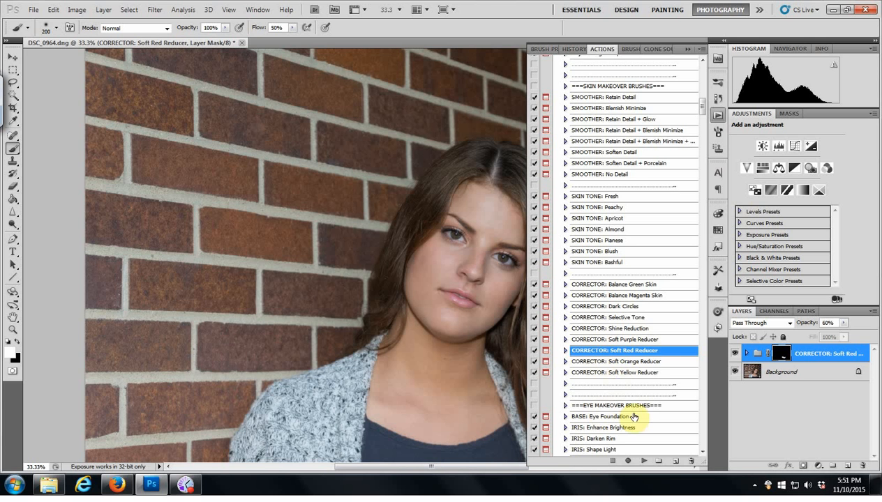
Step: Run the CORRECTOR: Soft Yellow Reducer action and paint its effect over the subject's neck with the white brush
left_click(624, 374)
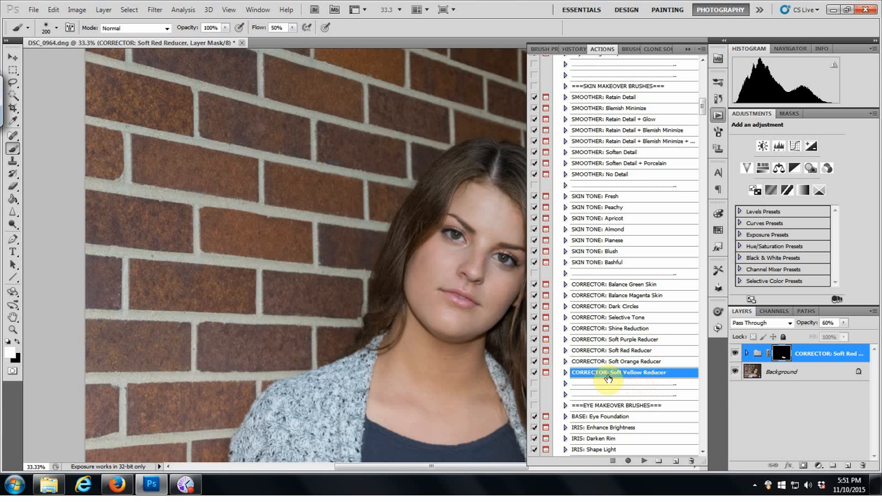
left_click(644, 461)
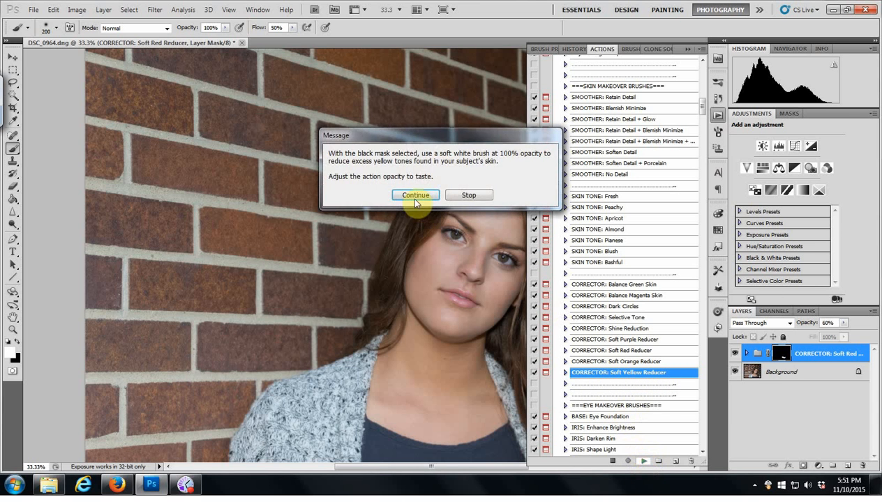
left_click(415, 198)
left_click(626, 375)
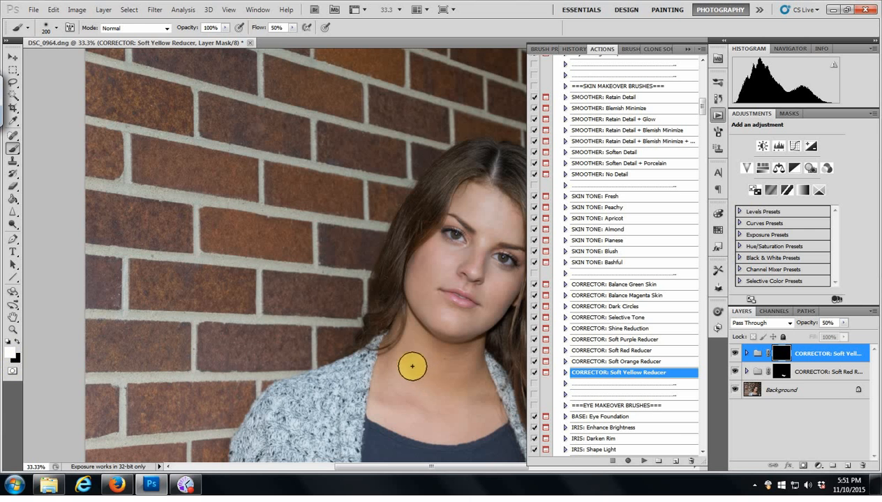
mouse_move(463, 383)
left_mouse_down()
mouse_move(477, 381)
mouse_move(425, 376)
left_mouse_up()
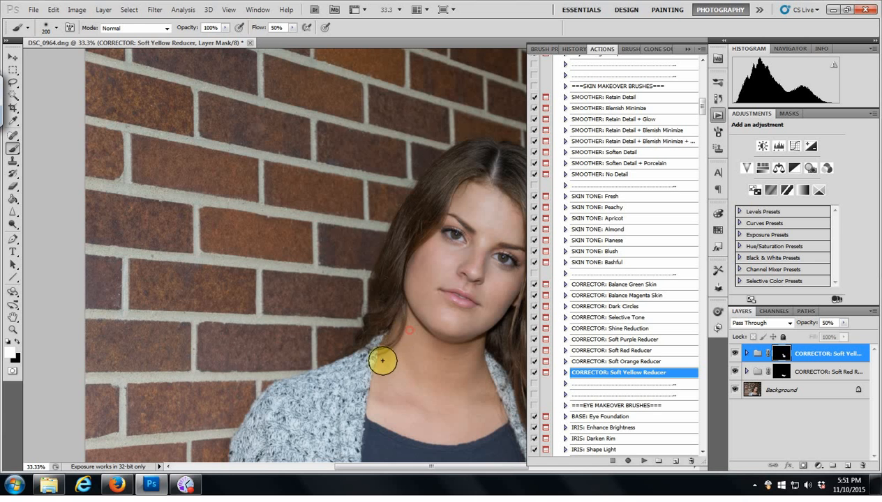
left_click(394, 328)
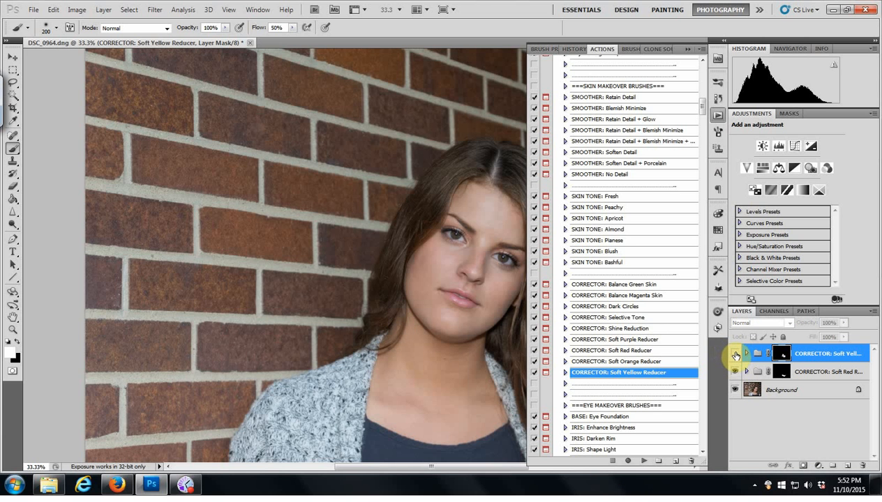
Step: Compare the neck with and without the Soft Yellow Reducer group, leaving the group visible
left_click(735, 354)
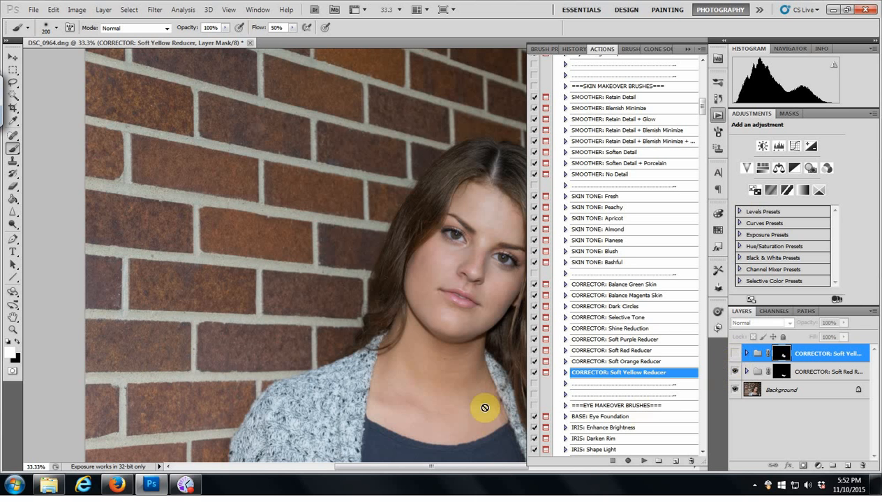
left_click(735, 354)
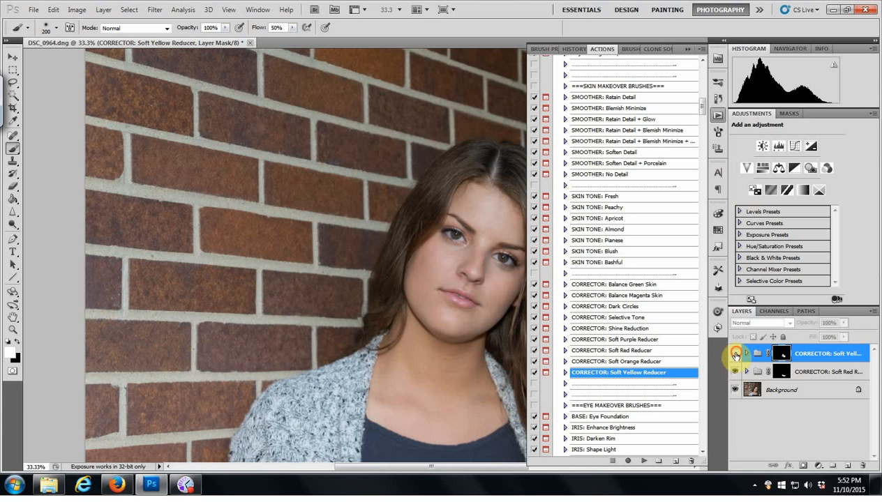
left_click(734, 355)
left_click(734, 355)
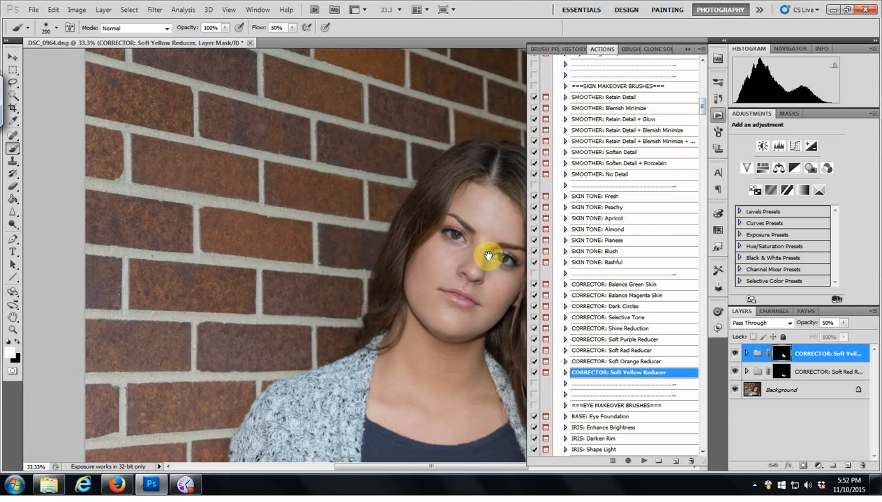
Step: Run the SKIN TONE: Blush action and continue past its instruction message
left_click_drag(488, 252, 374, 251)
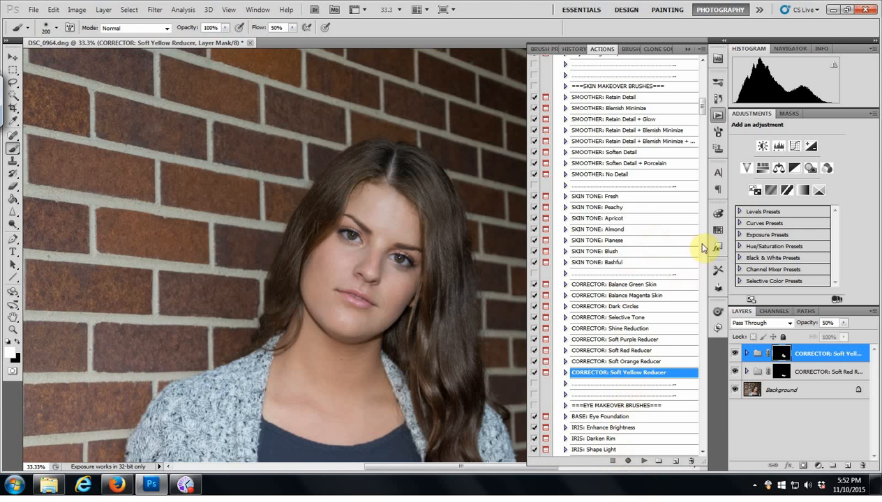
left_click(615, 253)
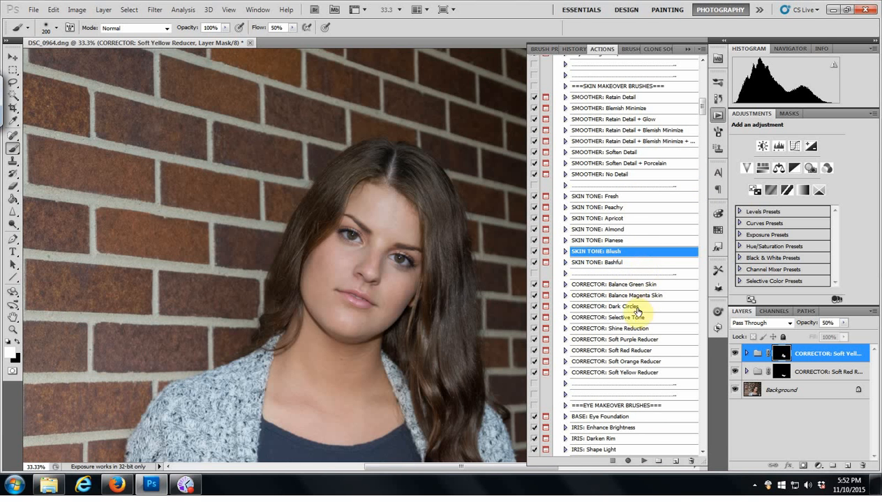
left_click(642, 464)
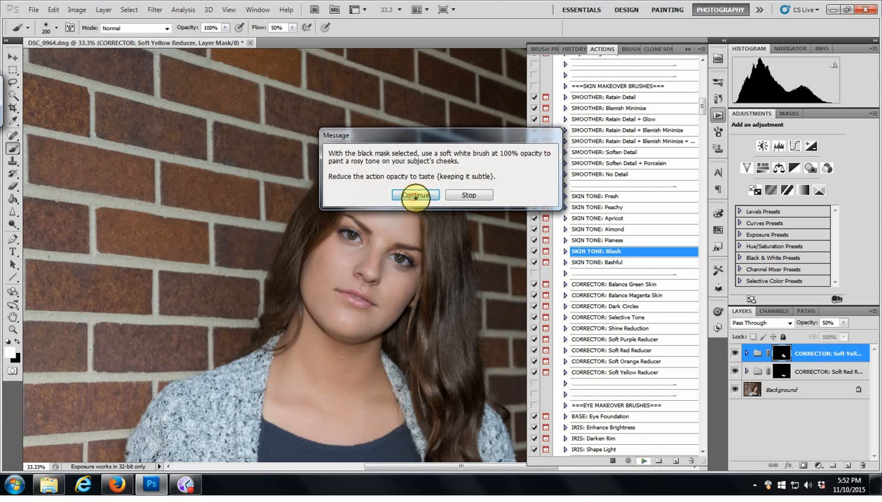
left_click(411, 196)
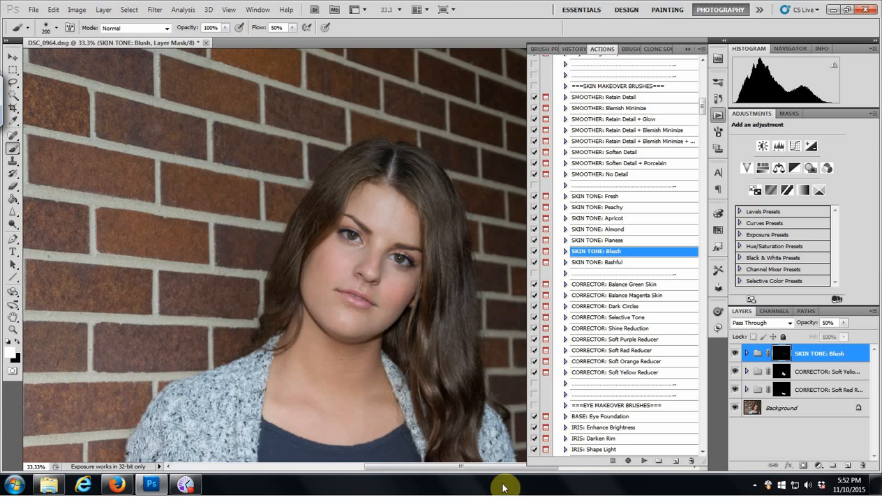
Step: Set the SKIN TONE: Blush group's opacity to 33%, comparing the full portrait with and without the blush
scroll(502, 487, "down", 1)
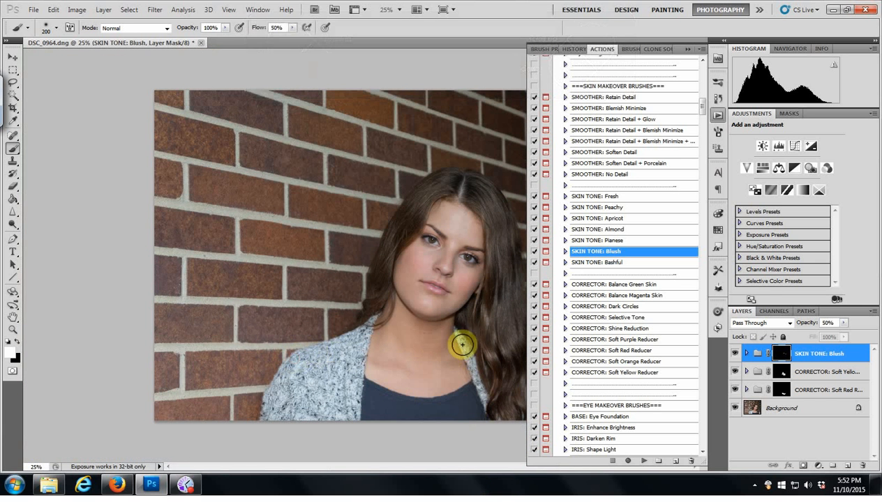
left_click(717, 117)
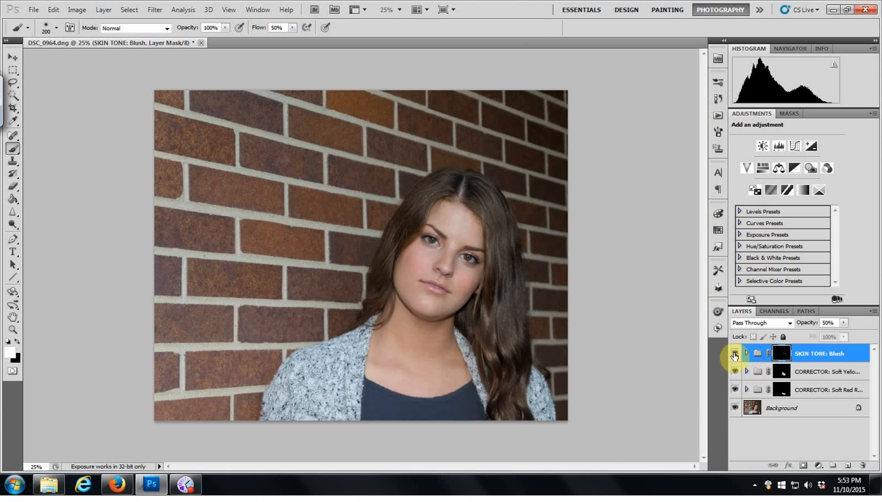
left_click(734, 354)
left_click(734, 355)
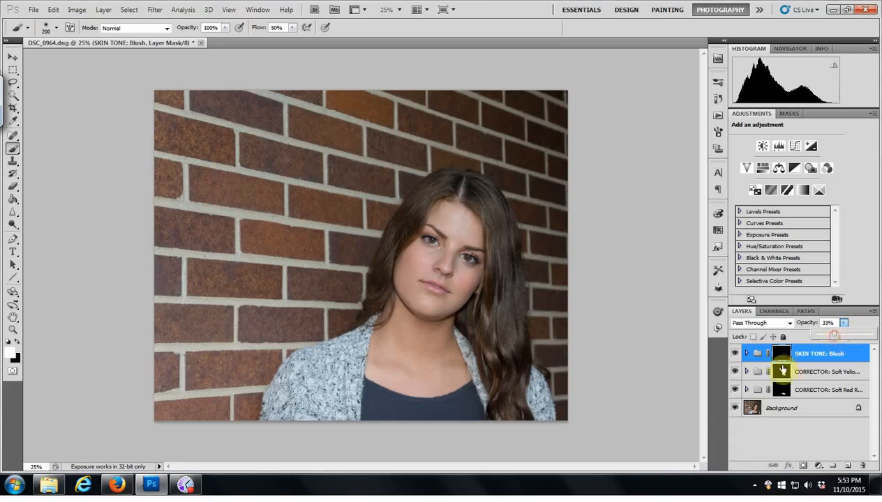
left_click(735, 353)
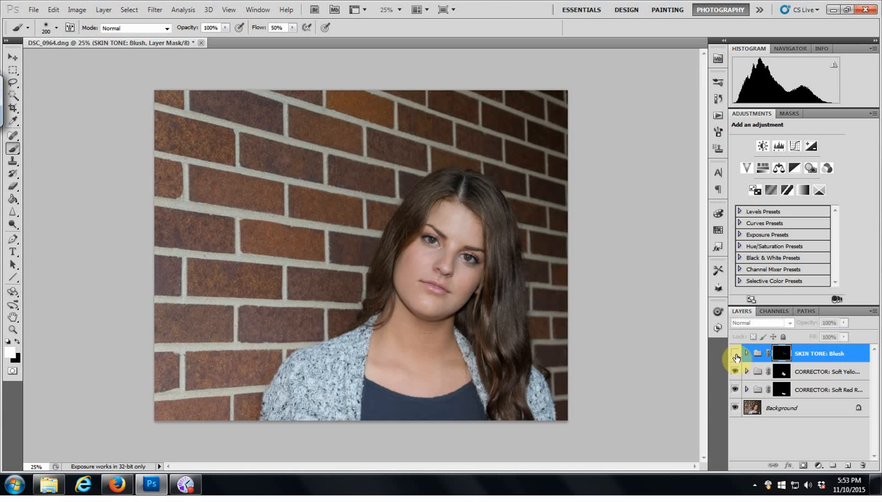
left_click(735, 353)
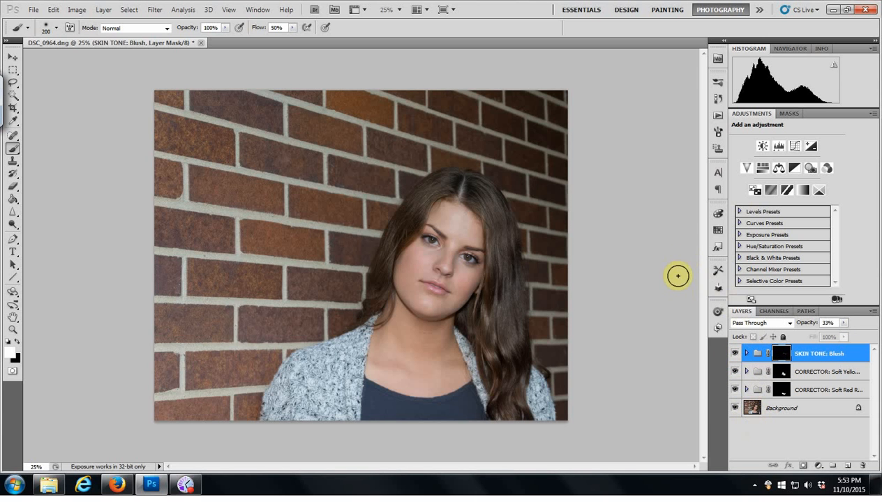
Step: Run the BASE: Eye Foundation action from the eye makeover brushes and continue past its instruction message
left_click(718, 118)
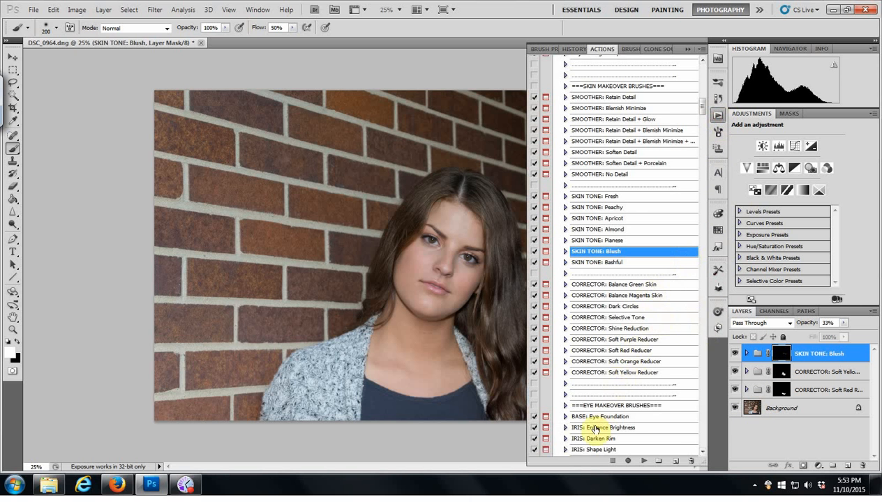
left_click(703, 452)
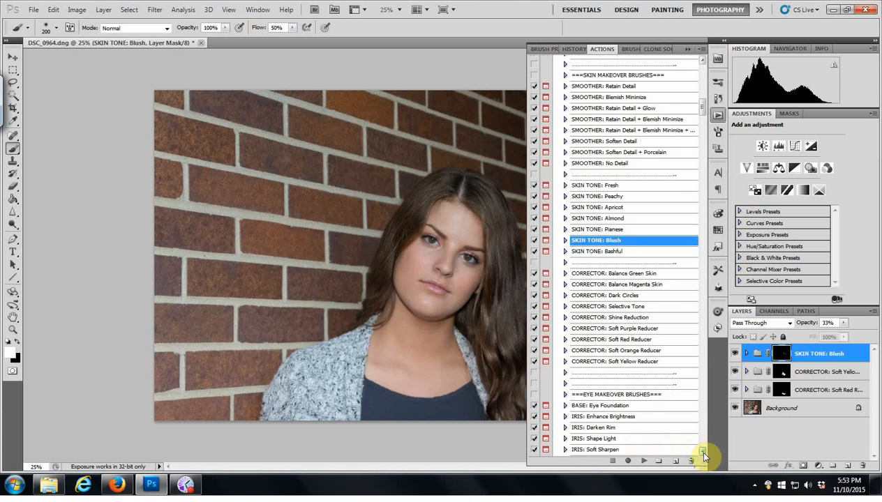
left_click_drag(703, 453, 704, 454)
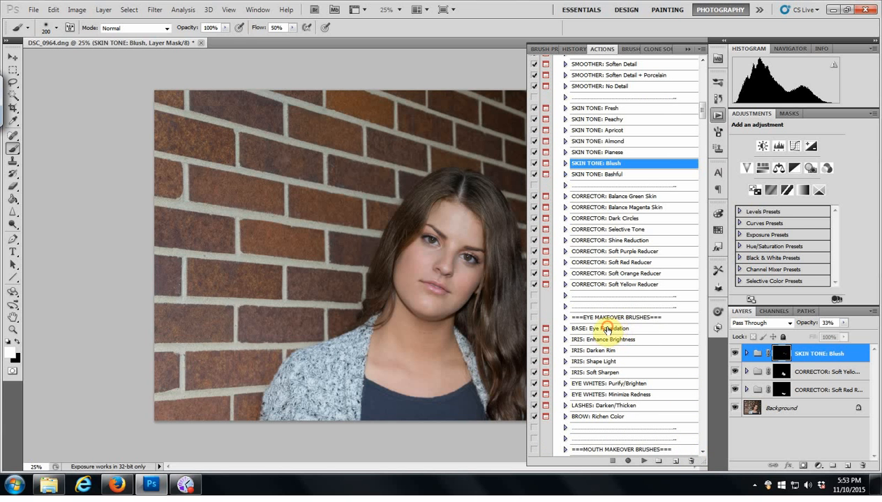
left_click(606, 329)
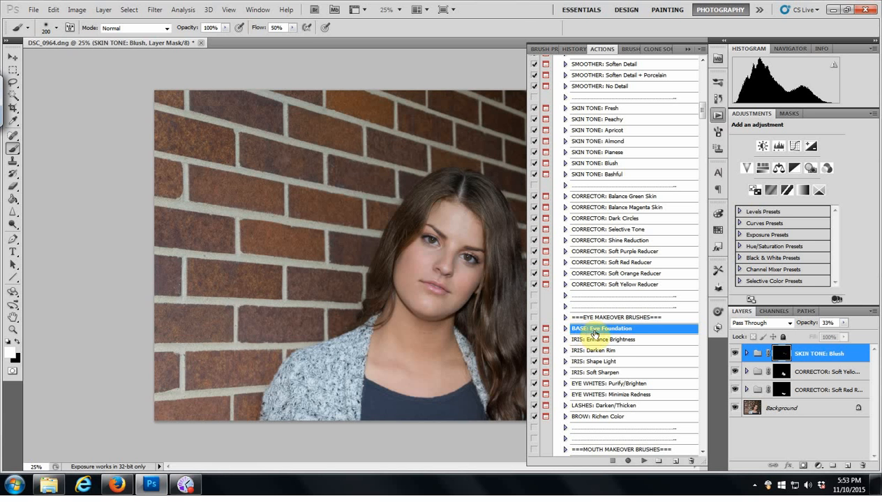
left_click(643, 462)
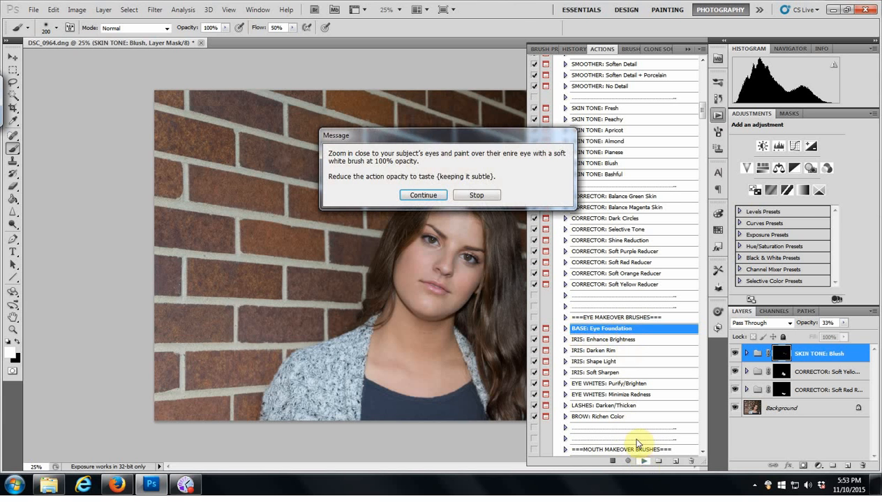
left_click(419, 195)
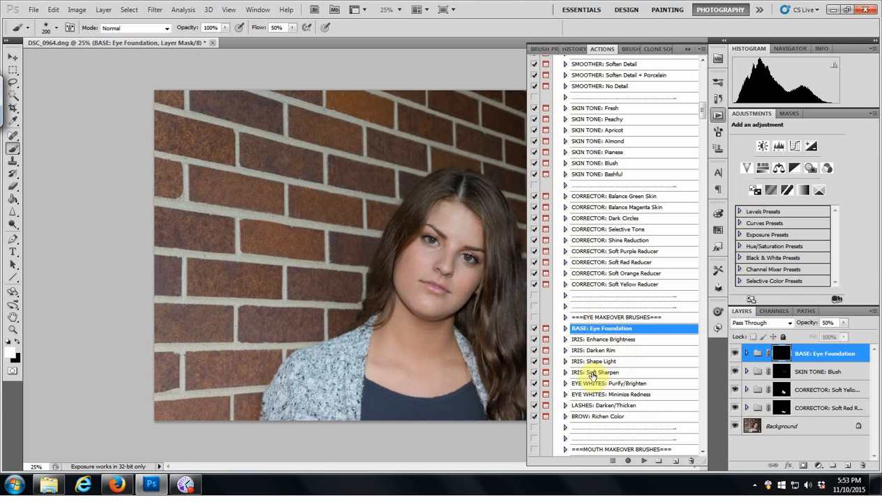
Step: Run the IRIS: Shape Light action and the IRIS: Darken Rim action, continuing past their instruction messages
left_click(600, 362)
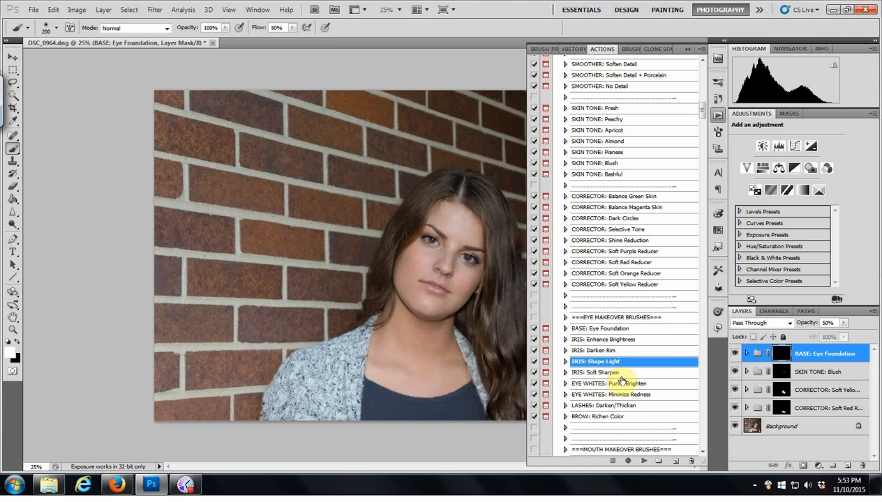
left_click(644, 462)
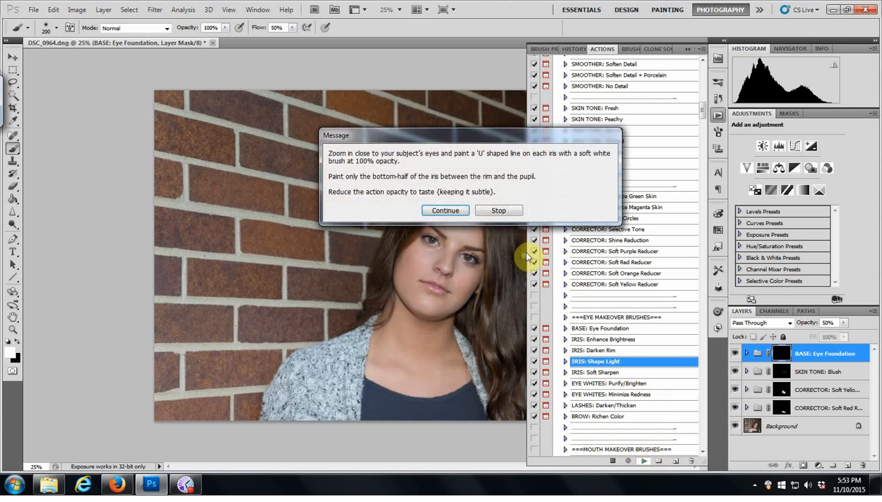
left_click(441, 211)
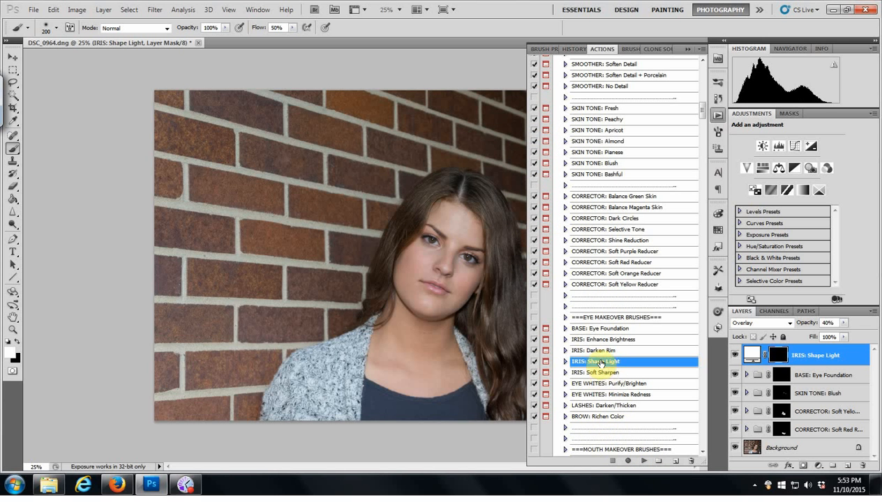
left_click(592, 352)
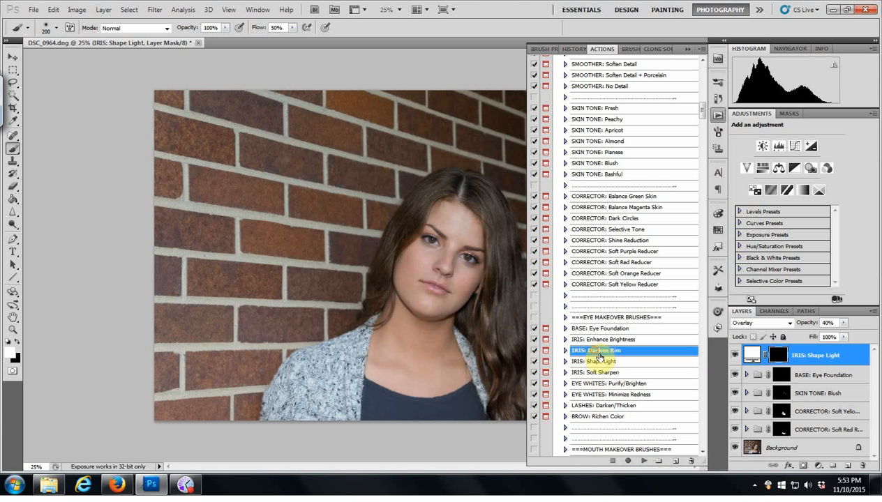
left_click(643, 460)
left_click(420, 192)
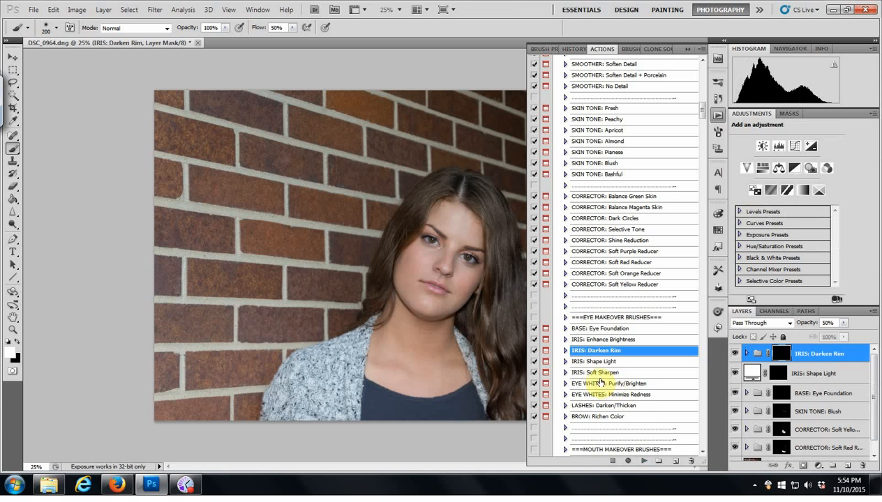
Step: Run the IRIS: Soft Sharpen action and the EYE WHITES: Minimize Redness action, continuing past their instruction messages
left_click(599, 370)
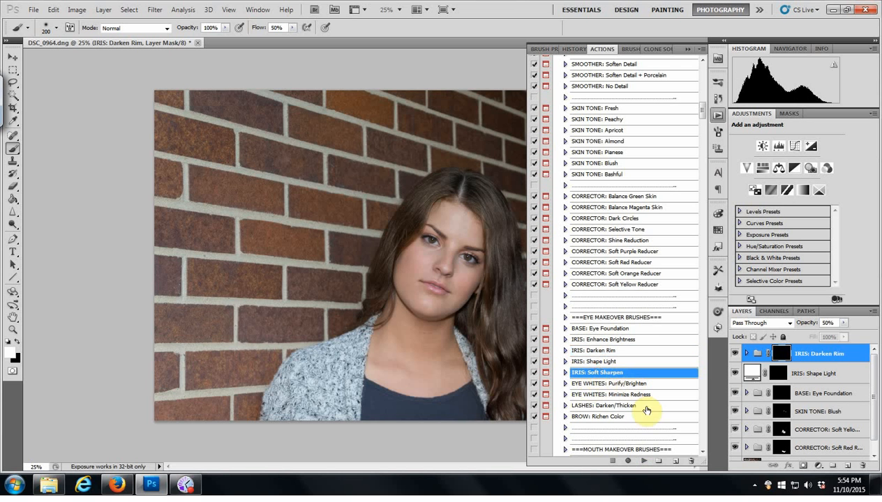
left_click(643, 461)
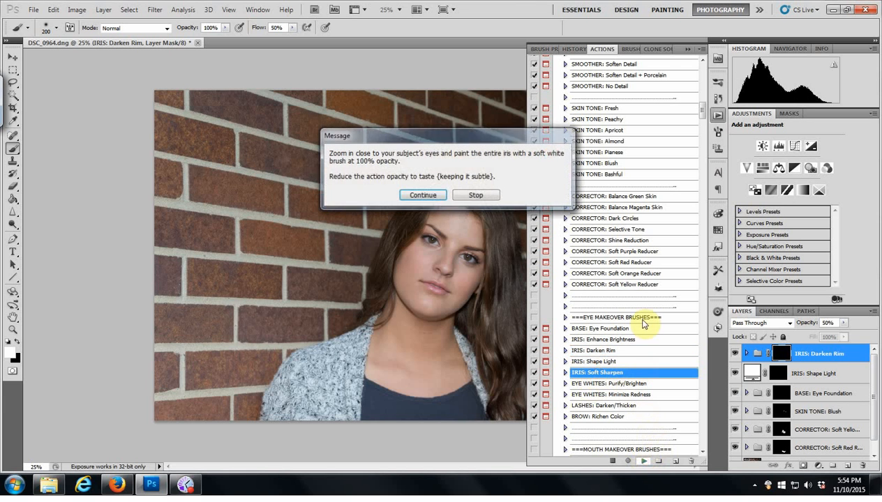
left_click(421, 196)
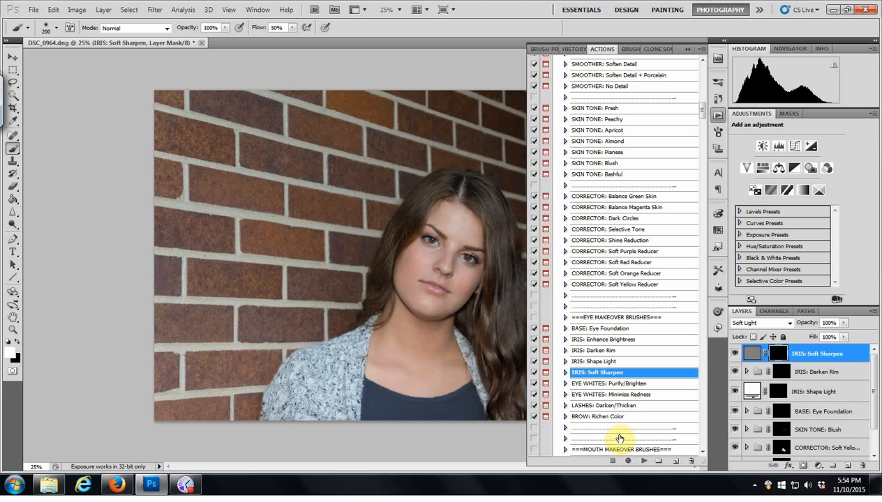
left_click(619, 395)
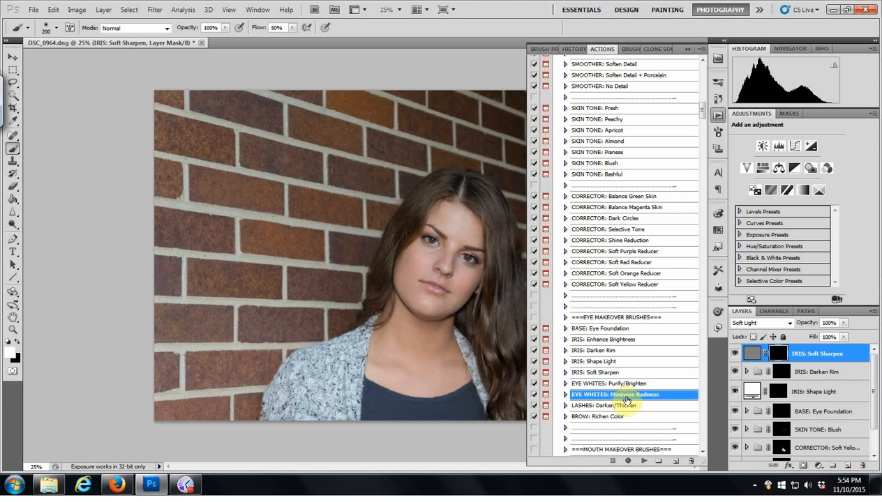
left_click(644, 461)
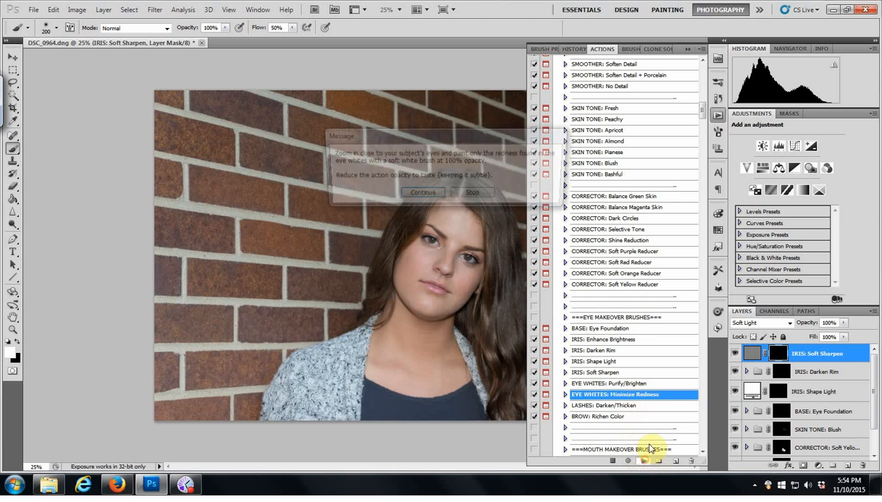
left_click(420, 197)
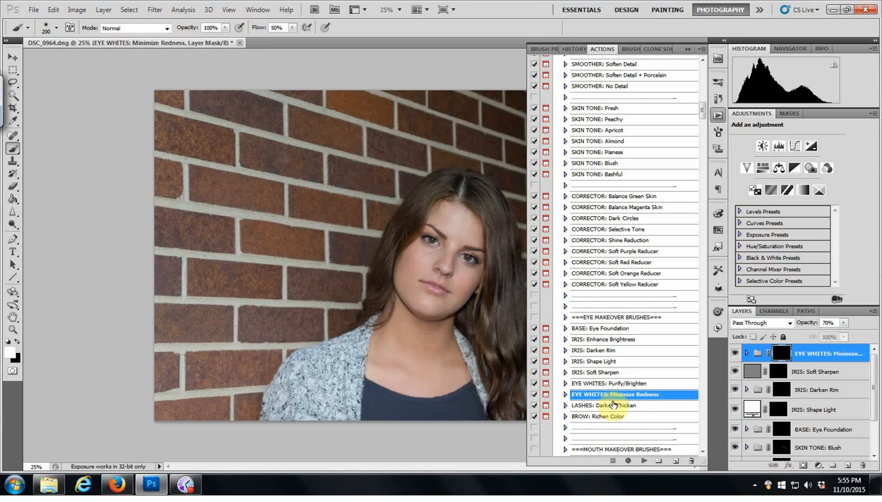
Step: Paint over both of the subject's eyes on the BASE: Eye Foundation mask with the white brush at size 60
key("ctrl+plus")
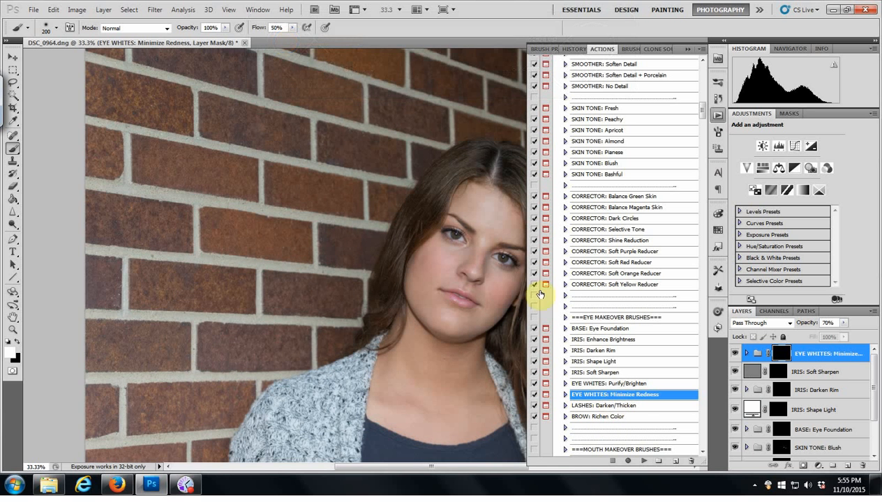
left_click_drag(484, 328, 373, 319)
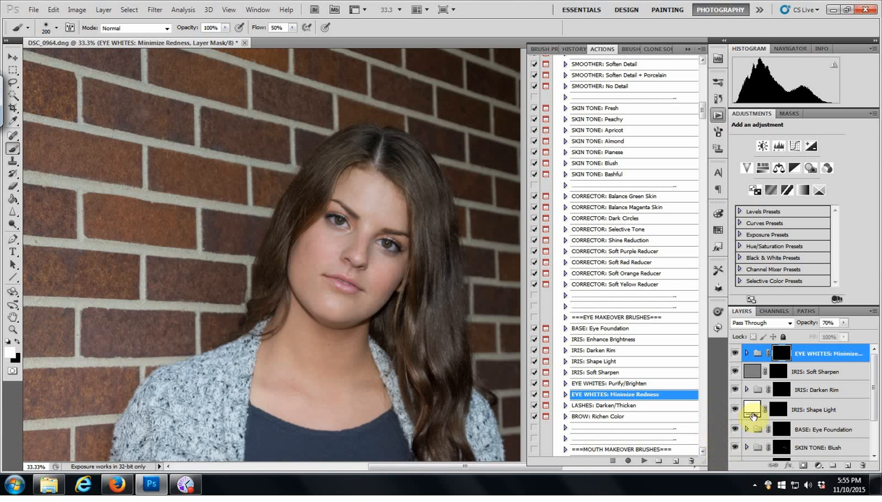
scroll(876, 397, "down", 2)
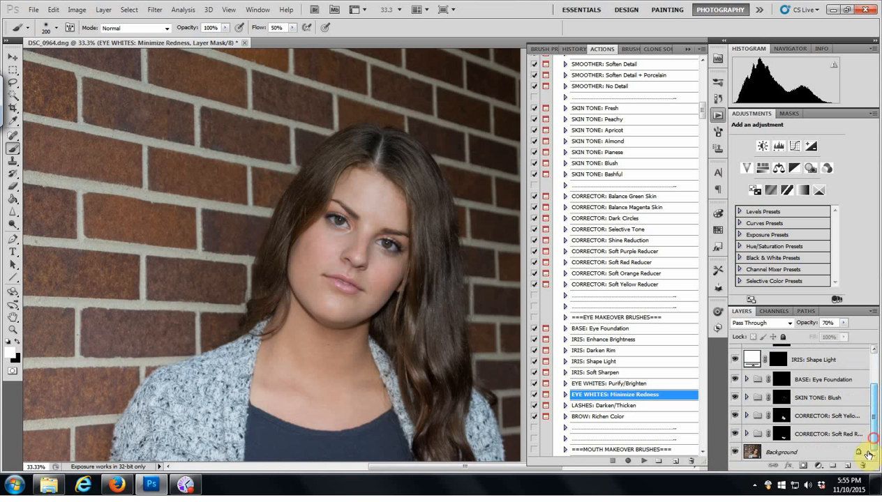
scroll(876, 434, "up", 2)
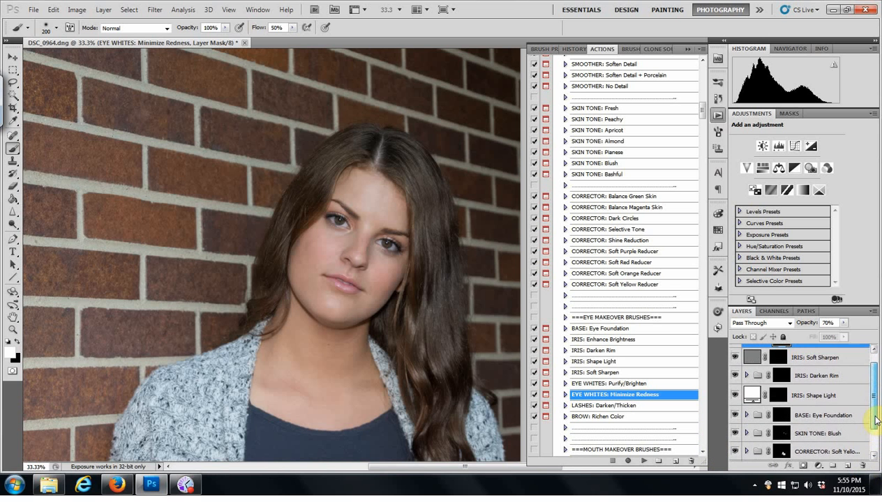
left_click(781, 424)
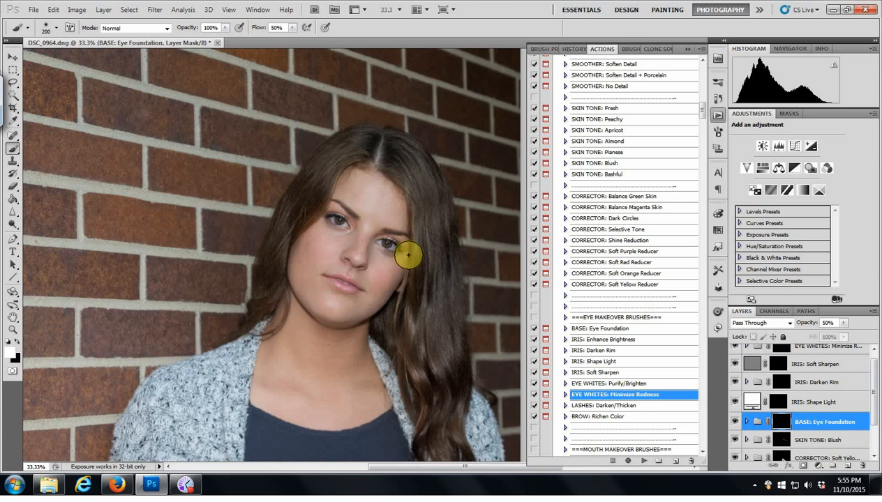
scroll(427, 287, "up", 2)
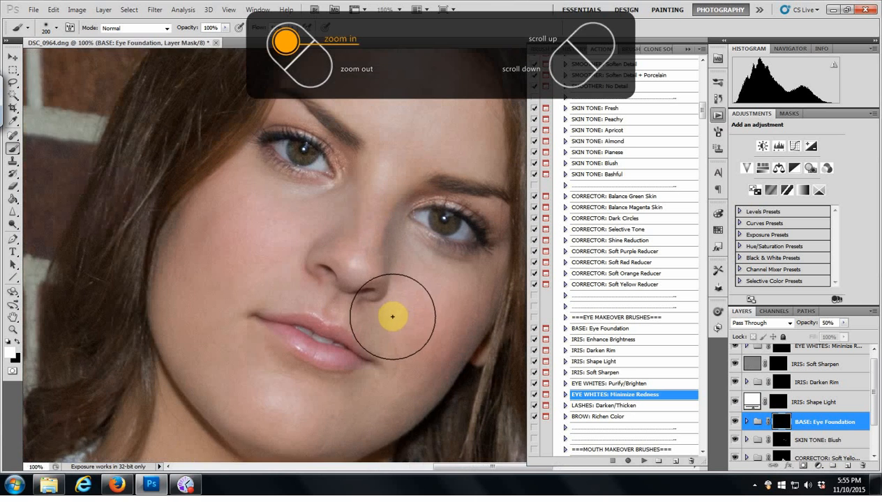
scroll(393, 314, "up", 2)
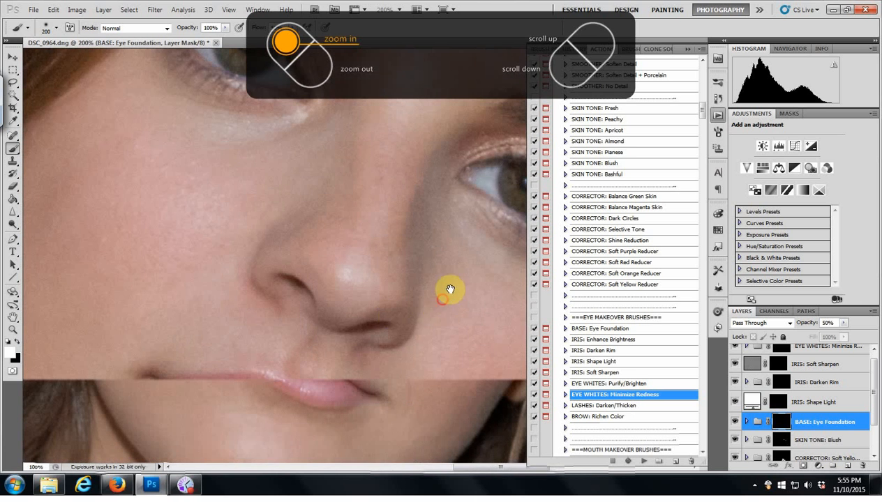
left_click_drag(450, 290, 370, 419)
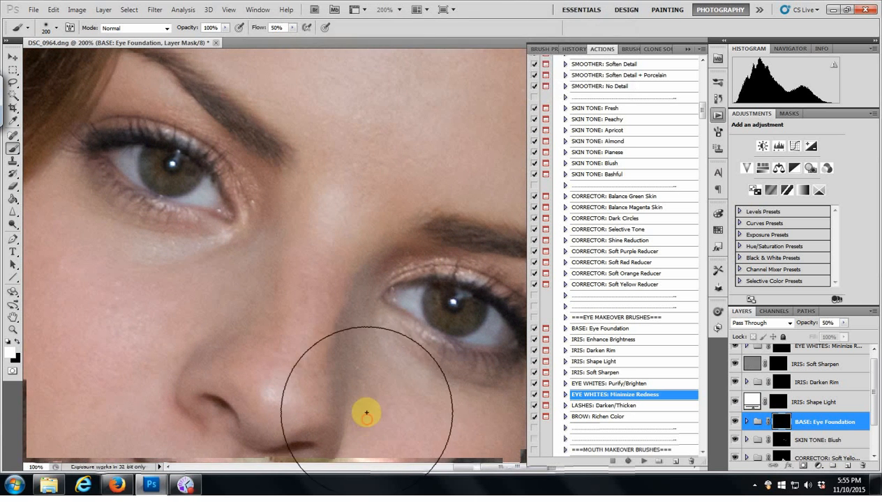
key("bracketleft")
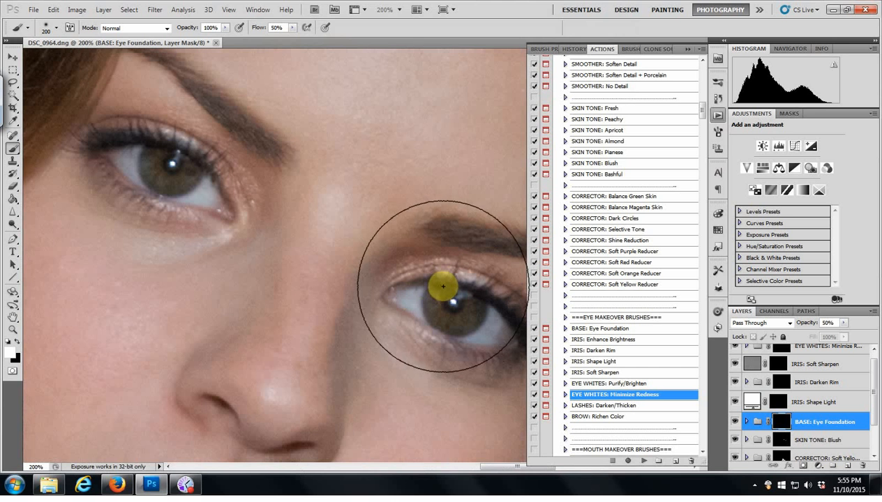
key("bracketleft")
key("bracketleft")
key("bracketleft")
key("bracketleft")
key("bracketleft")
key("bracketleft")
key("bracketleft")
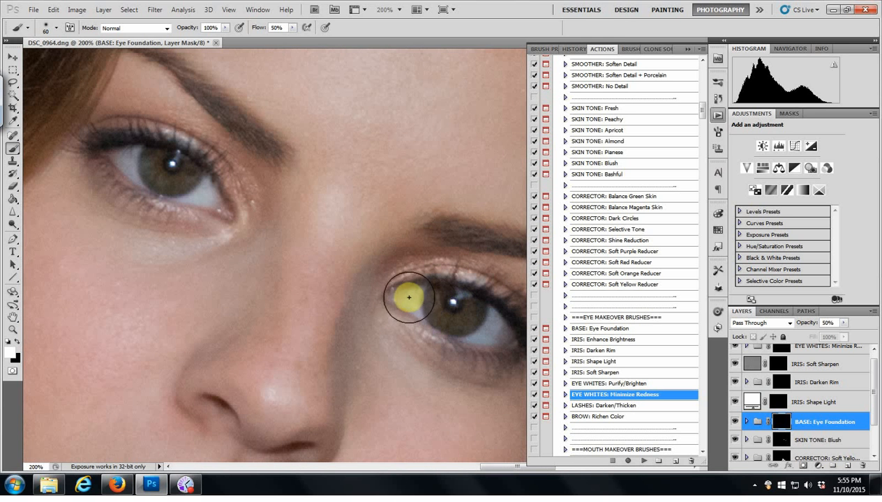
left_click_drag(413, 297, 406, 293)
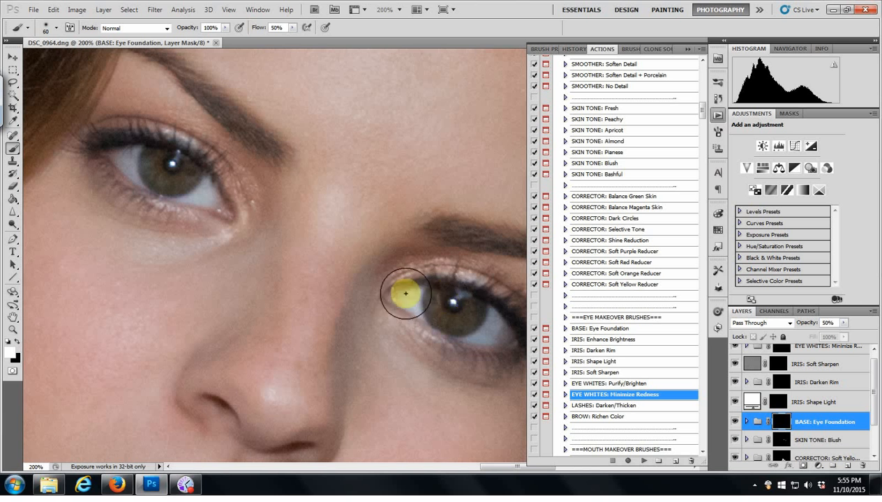
mouse_move(480, 313)
left_mouse_down()
mouse_move(515, 347)
mouse_move(455, 333)
mouse_move(452, 319)
mouse_move(423, 293)
mouse_move(462, 299)
mouse_move(512, 345)
mouse_move(461, 308)
mouse_move(418, 301)
mouse_move(422, 308)
mouse_move(474, 297)
mouse_move(457, 343)
mouse_move(372, 338)
mouse_move(406, 362)
mouse_move(472, 384)
mouse_move(511, 381)
mouse_move(448, 376)
mouse_move(408, 345)
mouse_move(405, 422)
mouse_move(452, 421)
mouse_move(411, 349)
mouse_move(460, 390)
mouse_move(437, 398)
mouse_move(490, 388)
mouse_move(461, 405)
left_mouse_up()
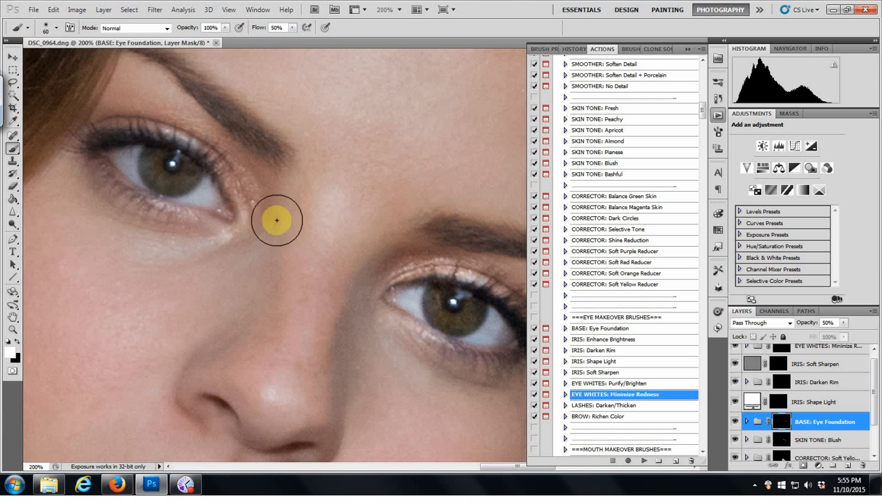
mouse_move(220, 212)
left_mouse_down()
mouse_move(218, 185)
mouse_move(221, 205)
mouse_move(179, 149)
mouse_move(190, 159)
mouse_move(101, 148)
mouse_move(167, 183)
mouse_move(124, 171)
mouse_move(160, 191)
mouse_move(203, 192)
mouse_move(191, 171)
mouse_move(136, 153)
left_mouse_up()
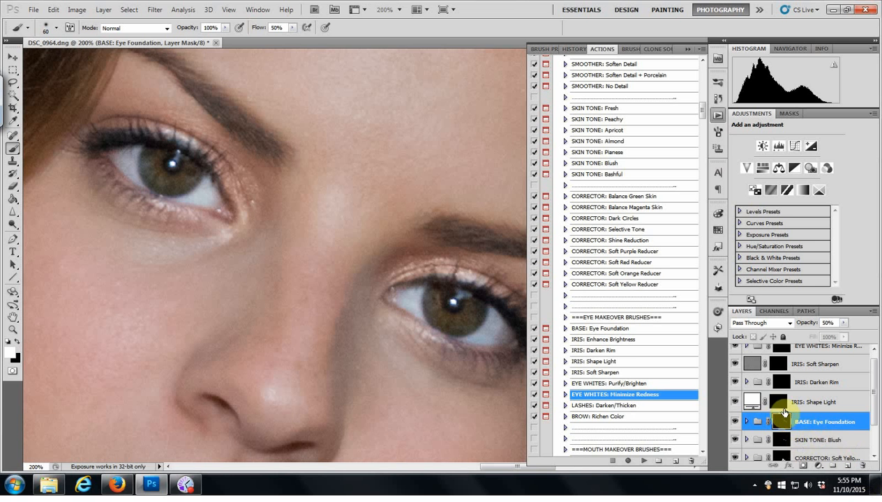
Step: Paint over the subject's left iris on the IRIS: Shape Light mask with the white brush at size 15
left_click(780, 403)
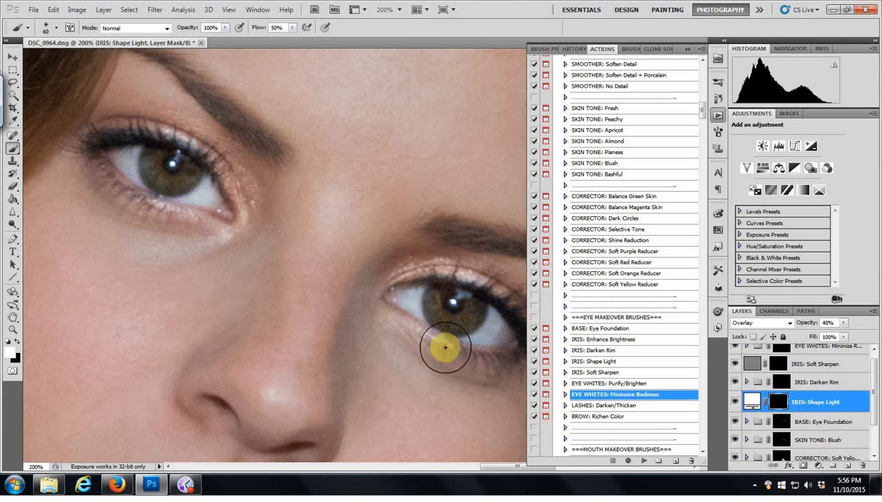
scroll(445, 339, "up", 1)
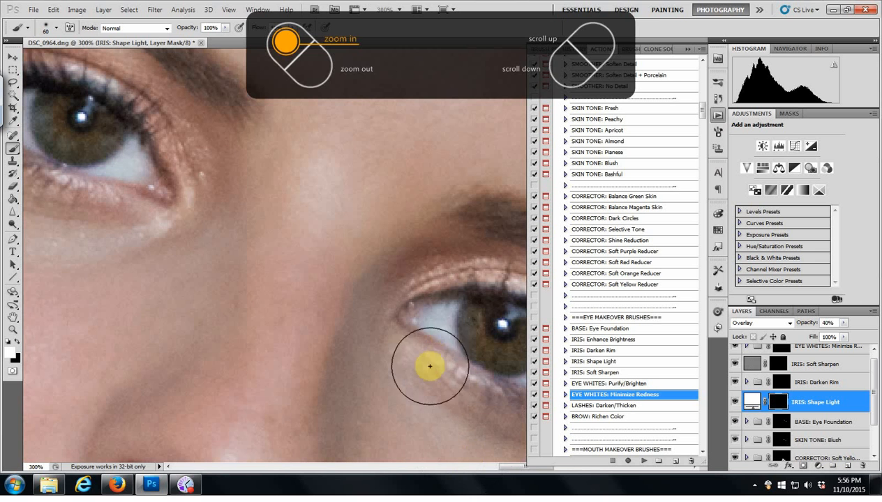
mouse_move(455, 361)
left_mouse_down()
mouse_move(333, 326)
mouse_move(367, 331)
mouse_move(364, 305)
left_mouse_up()
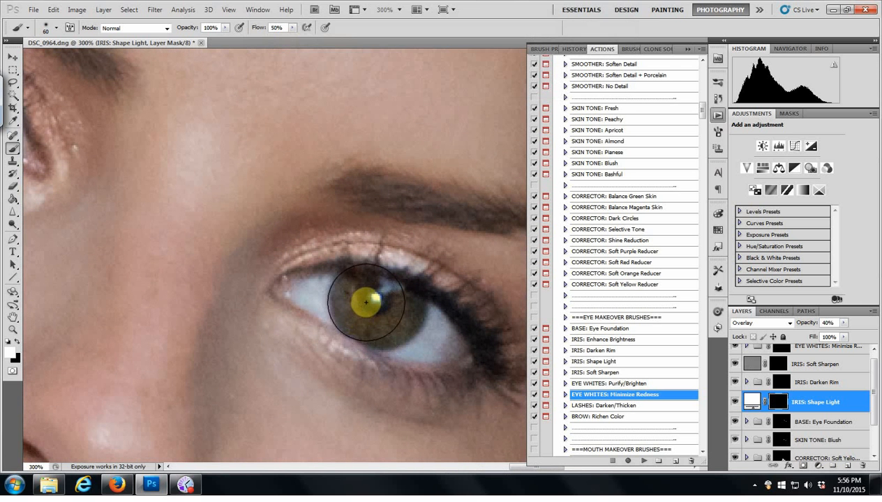
key("bracketleft")
key("bracketleft")
key("bracketleft")
key("bracketleft")
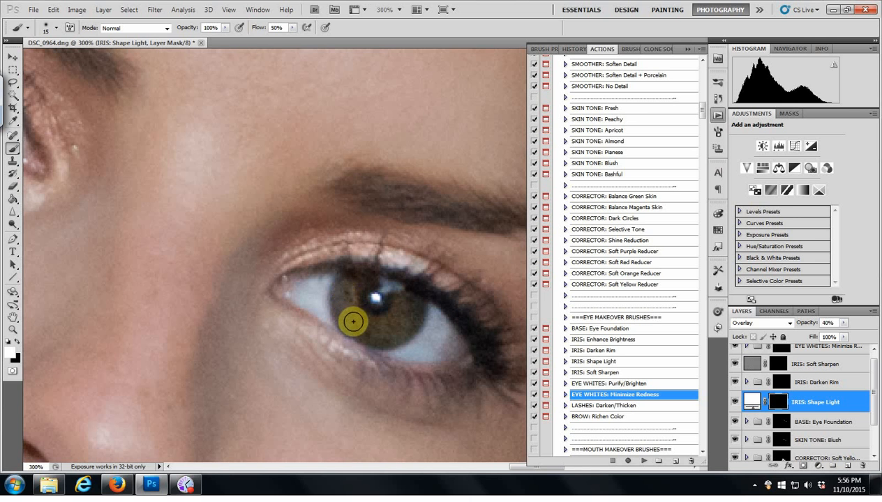
left_click_drag(353, 321, 382, 330)
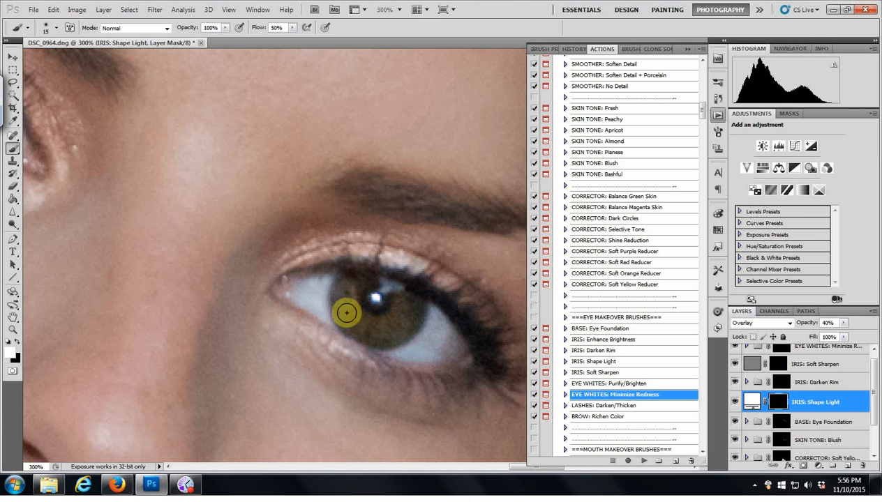
mouse_move(345, 296)
left_mouse_down()
mouse_move(370, 329)
mouse_move(397, 323)
left_mouse_up()
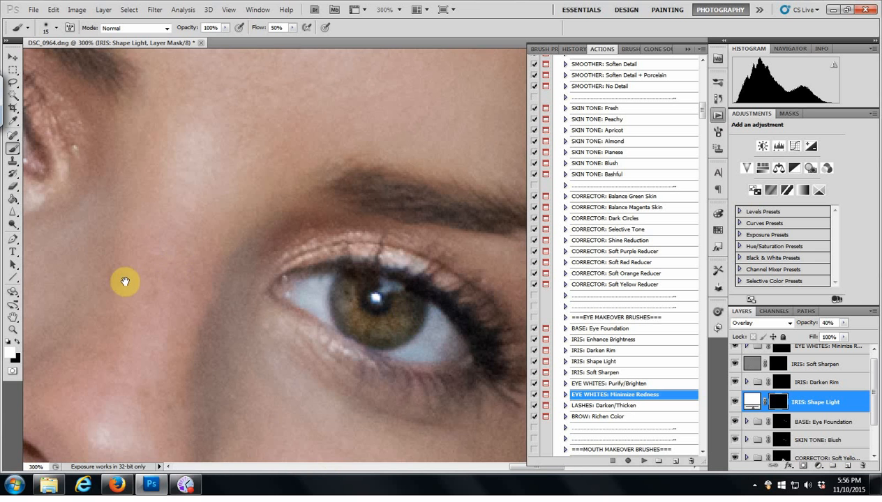
Step: Paint over the subject's right iris on the IRIS: Shape Light mask, refining both irises with the white brush at size 8
mouse_move(129, 282)
left_mouse_down()
mouse_move(293, 298)
mouse_move(391, 338)
mouse_move(446, 397)
left_mouse_up()
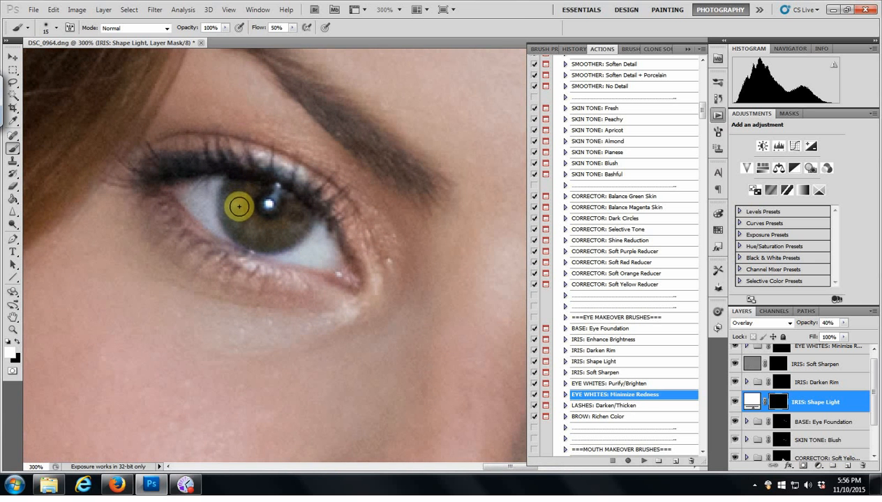
mouse_move(239, 207)
left_mouse_down()
mouse_move(268, 232)
mouse_move(293, 223)
mouse_move(291, 237)
mouse_move(238, 194)
mouse_move(262, 254)
left_mouse_up()
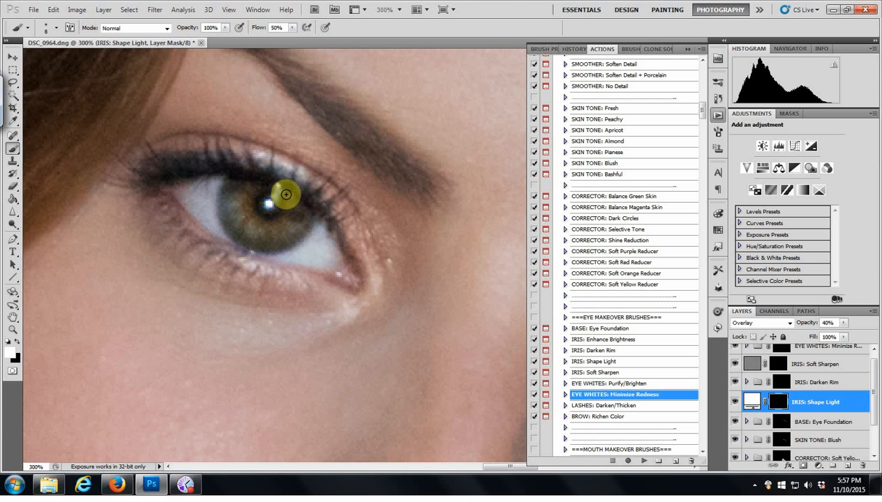
mouse_move(493, 359)
left_mouse_down()
mouse_move(354, 348)
mouse_move(207, 309)
mouse_move(162, 235)
left_mouse_up()
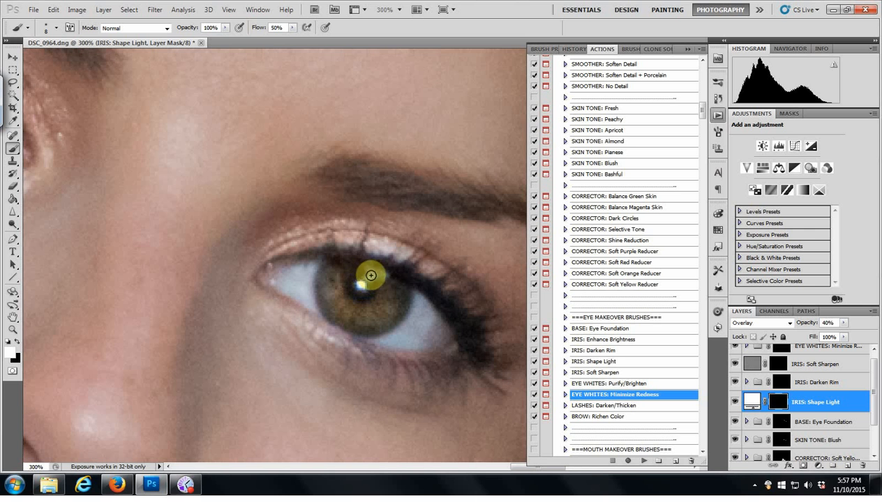
Step: Paint around the outer edges of both irises on the IRIS: Darken Rim mask with the white brush at size 7
left_click(781, 385)
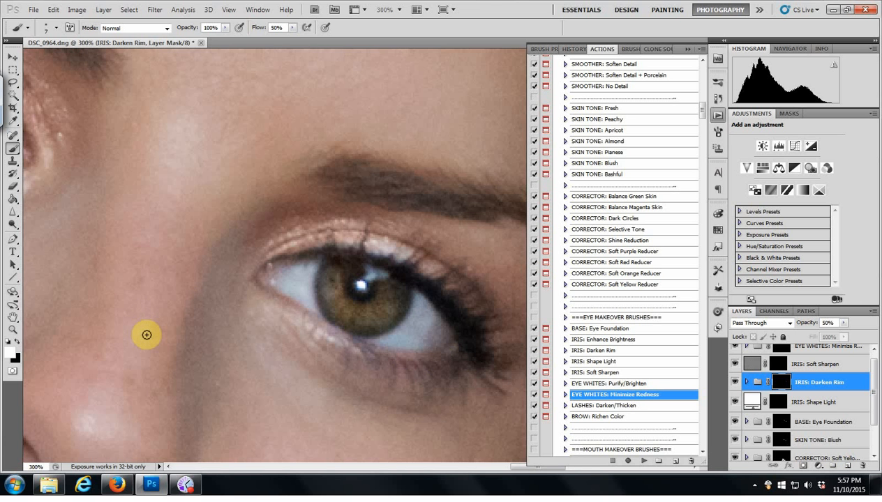
left_click_drag(156, 273, 452, 438)
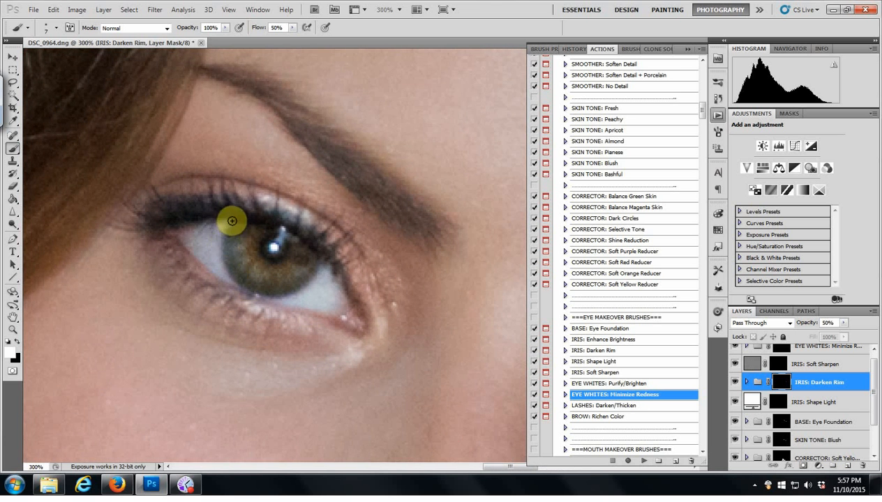
mouse_move(225, 238)
left_mouse_down()
mouse_move(240, 284)
mouse_move(280, 292)
mouse_move(303, 281)
mouse_move(316, 247)
mouse_move(344, 272)
mouse_move(356, 305)
mouse_move(305, 233)
mouse_move(262, 214)
mouse_move(215, 206)
mouse_move(150, 220)
mouse_move(193, 199)
mouse_move(242, 203)
mouse_move(266, 240)
left_mouse_up()
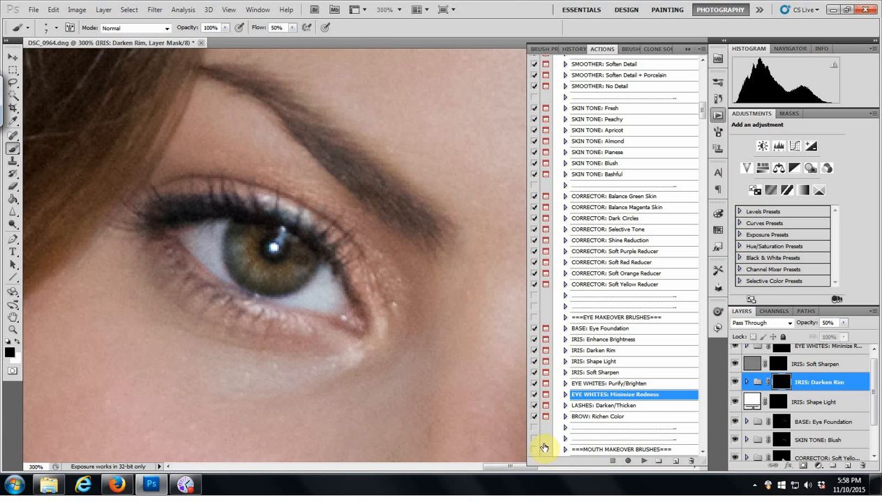
Step: Paint over both irises on the IRIS: Soft Sharpen mask with the white brush at size 20
scroll(544, 448, "down", 4)
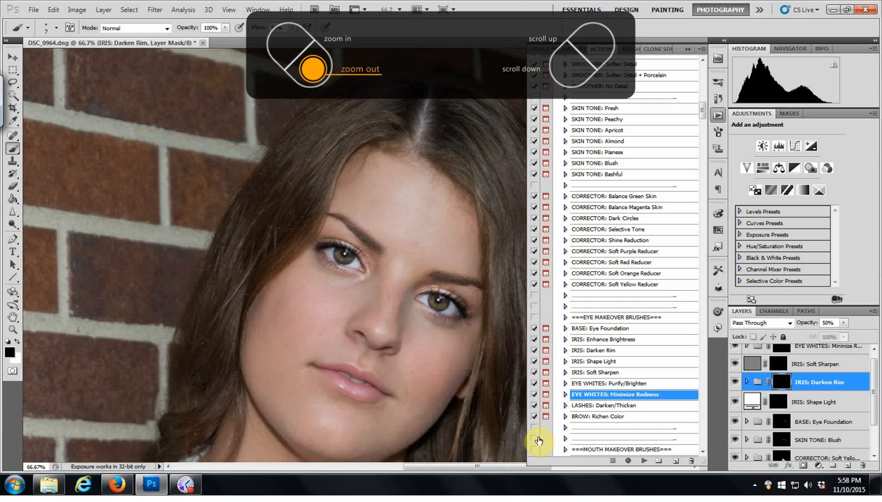
scroll(538, 441, "down", 2)
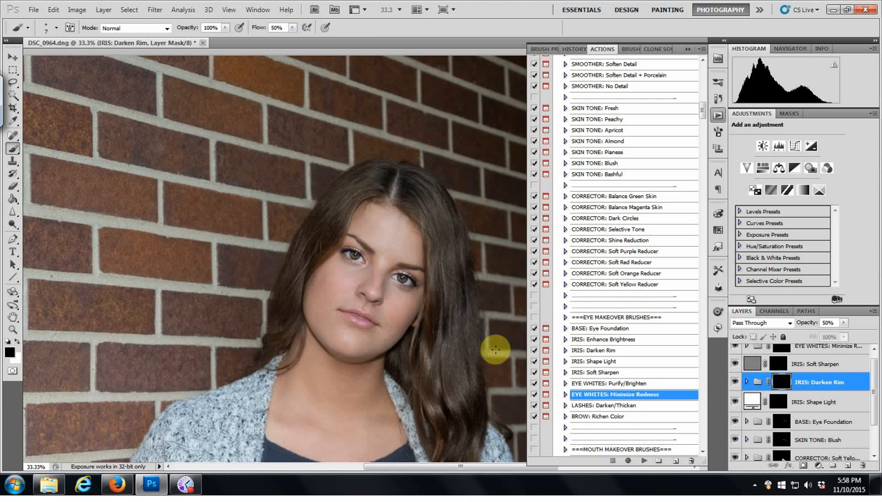
scroll(495, 383, "up", 3)
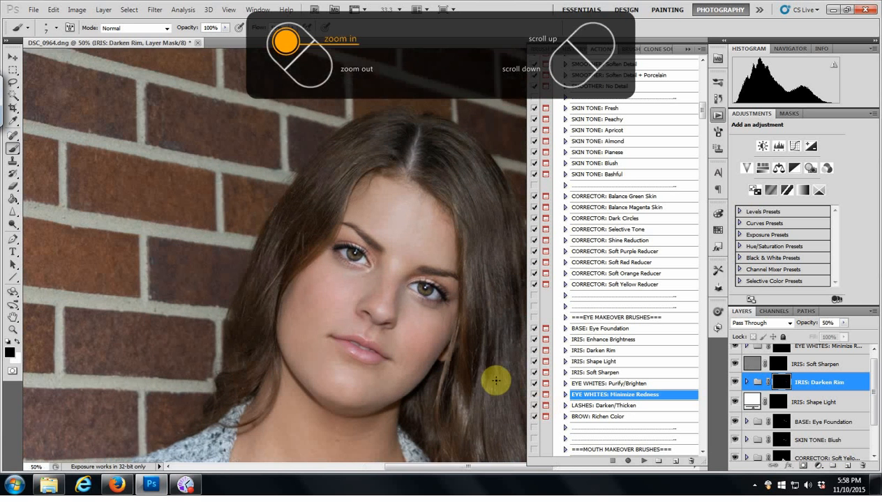
scroll(489, 366, "up", 1)
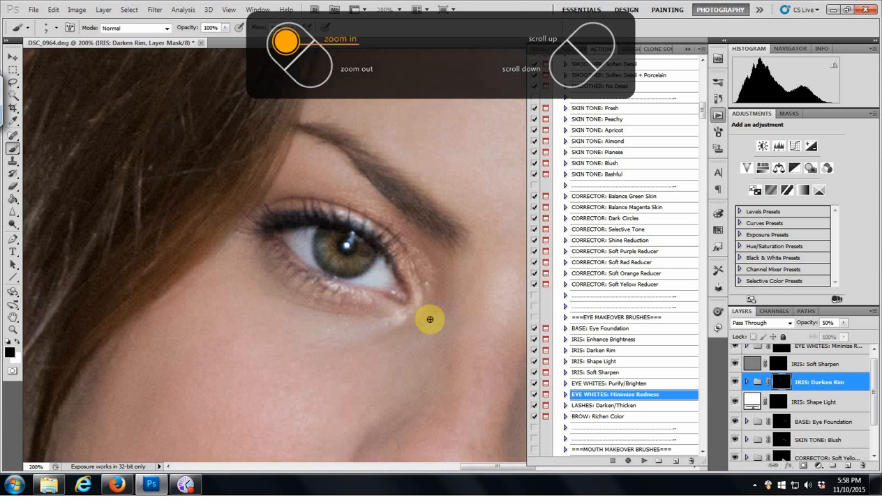
left_click_drag(473, 388, 292, 330)
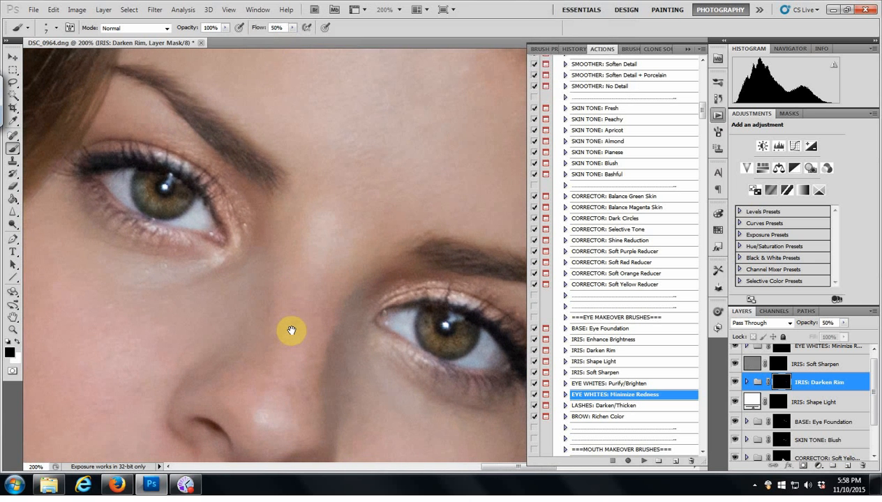
left_click(777, 365)
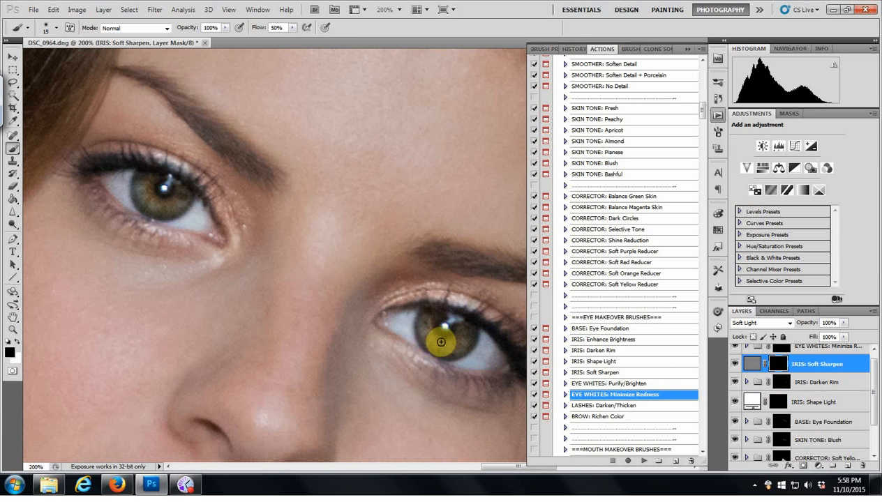
key("bracketright")
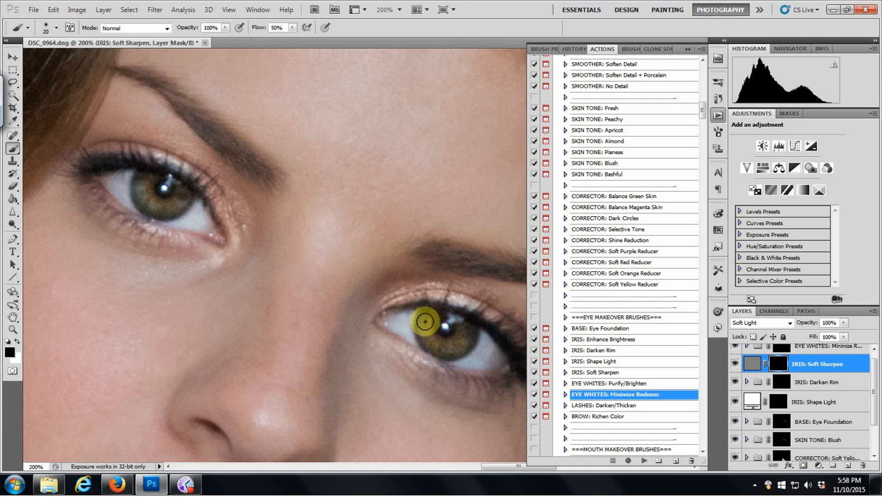
mouse_move(424, 322)
left_mouse_down()
mouse_move(437, 346)
mouse_move(460, 348)
mouse_move(458, 321)
mouse_move(437, 318)
mouse_move(436, 337)
mouse_move(465, 337)
mouse_move(435, 319)
left_mouse_up()
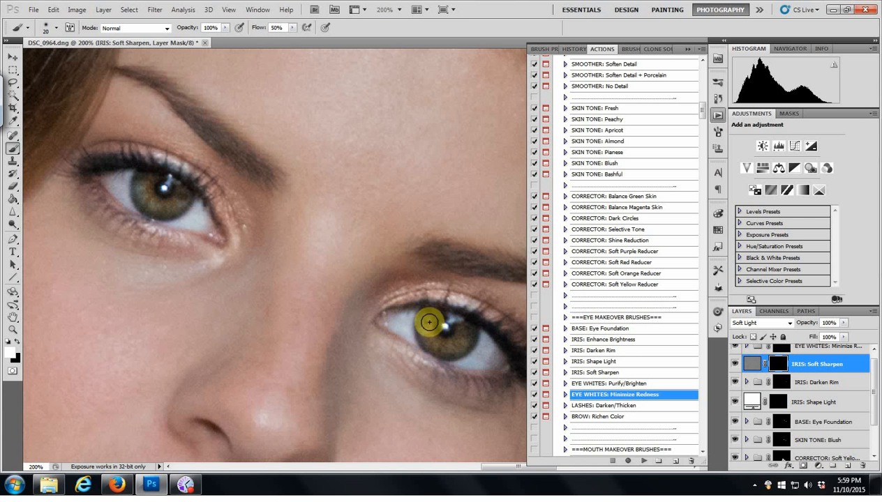
mouse_move(424, 324)
left_mouse_down()
mouse_move(442, 334)
mouse_move(424, 332)
mouse_move(456, 332)
mouse_move(445, 352)
mouse_move(455, 338)
mouse_move(471, 341)
mouse_move(429, 330)
mouse_move(443, 319)
mouse_move(450, 353)
mouse_move(447, 326)
left_mouse_up()
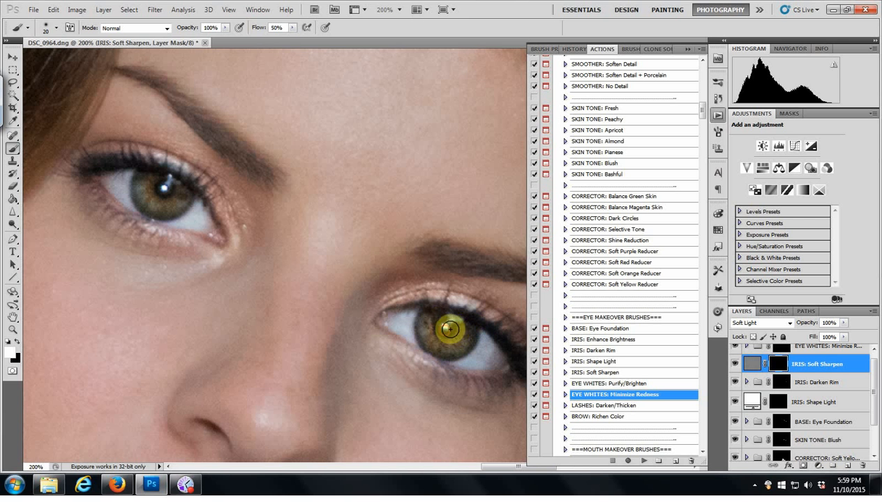
mouse_move(154, 192)
left_mouse_down()
mouse_move(142, 177)
mouse_move(174, 209)
mouse_move(179, 196)
mouse_move(155, 177)
mouse_move(140, 194)
mouse_move(158, 189)
mouse_move(190, 202)
left_mouse_up()
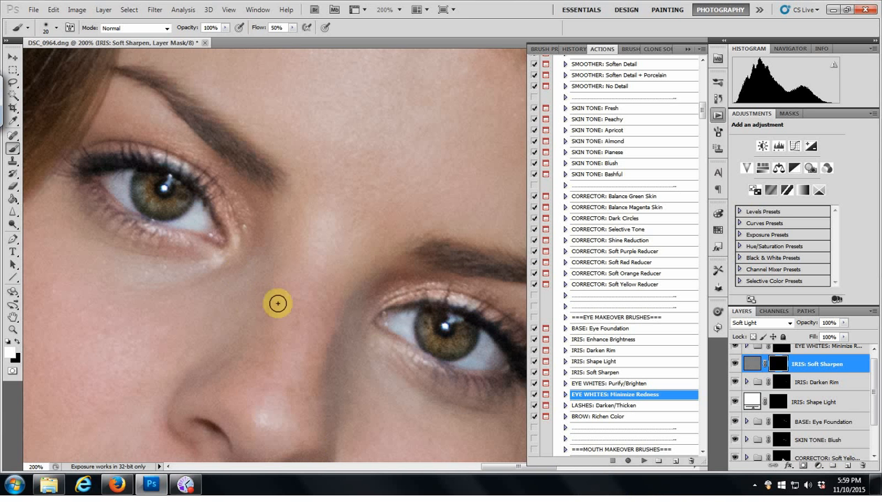
mouse_move(421, 324)
left_mouse_down()
mouse_move(445, 346)
mouse_move(479, 339)
left_mouse_up()
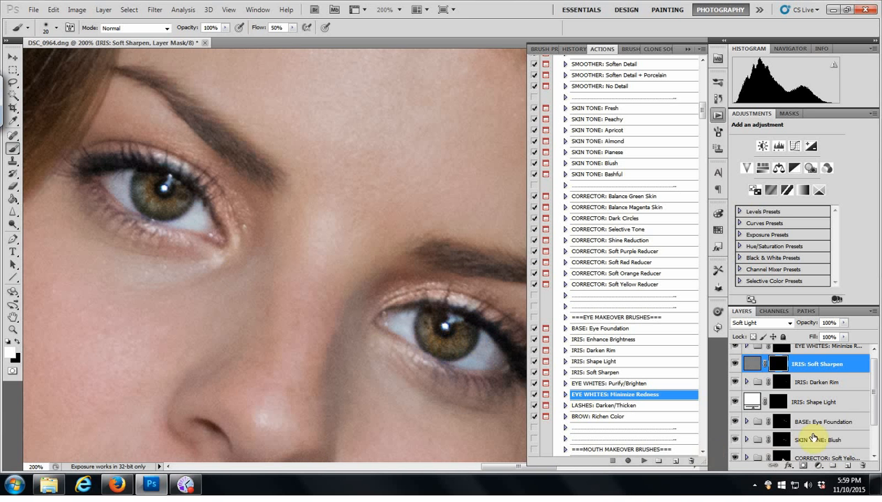
Step: Paint the white of the subject's left eye on the EYE WHITES: Minimize Redness mask in white at size 9, touching up the iris edge in black
scroll(876, 404, "up", 1)
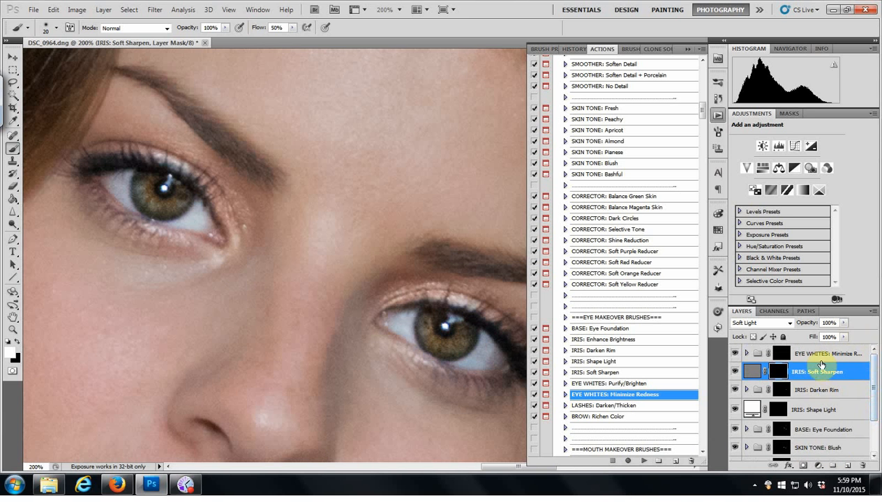
left_click(784, 356)
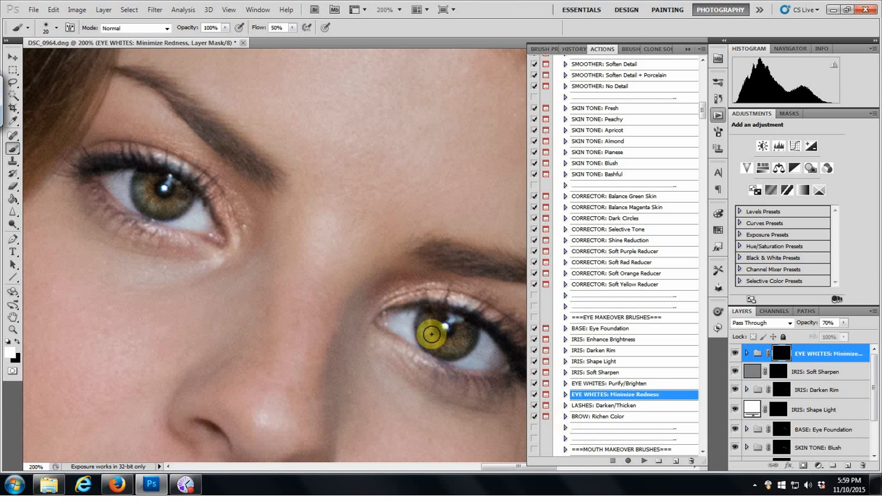
scroll(415, 364, "up", 2)
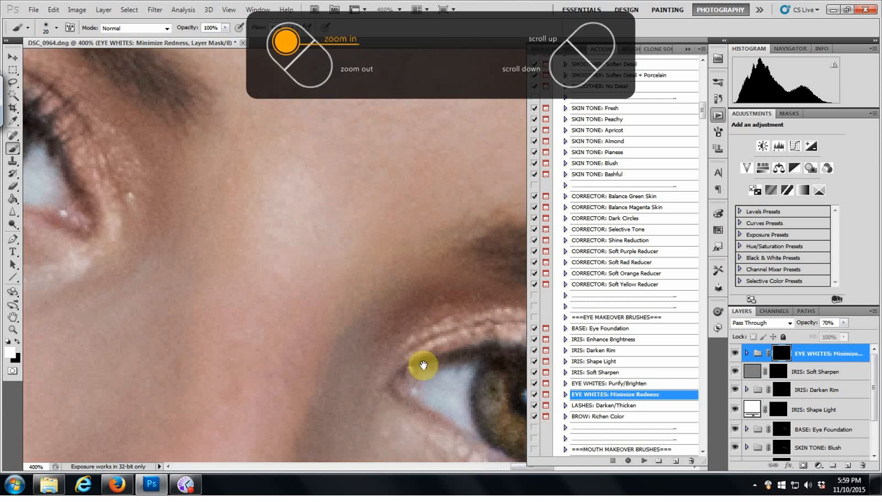
left_click_drag(437, 376, 233, 238)
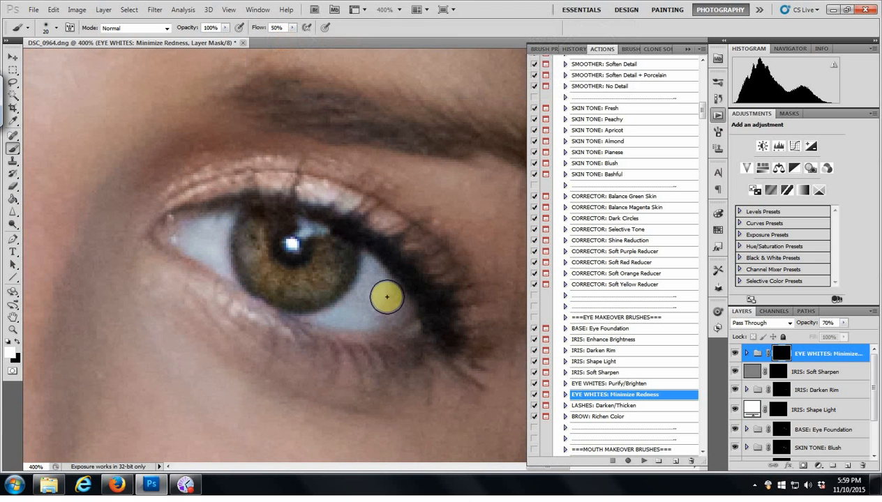
key("bracketleft")
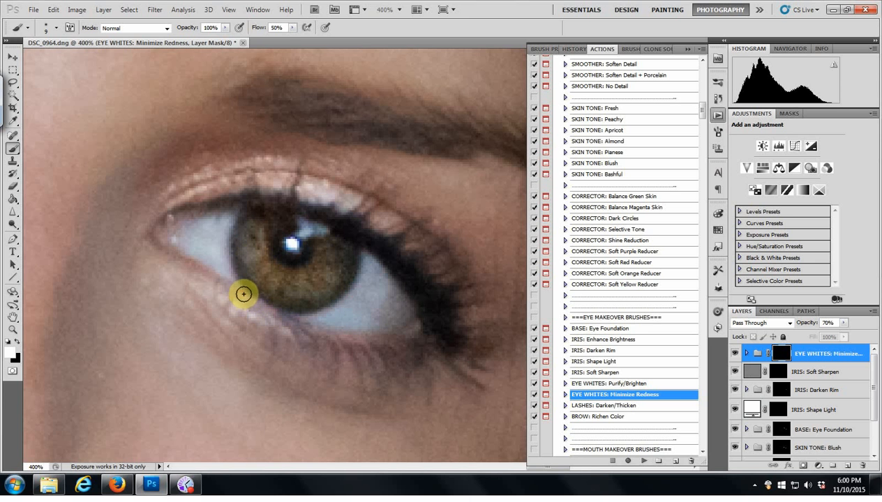
left_click(277, 312)
left_click(285, 320)
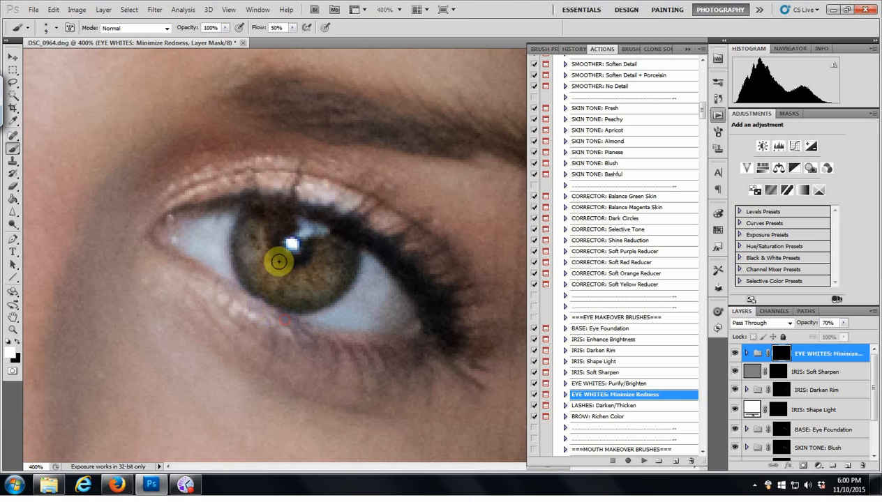
left_click_drag(197, 269, 335, 341)
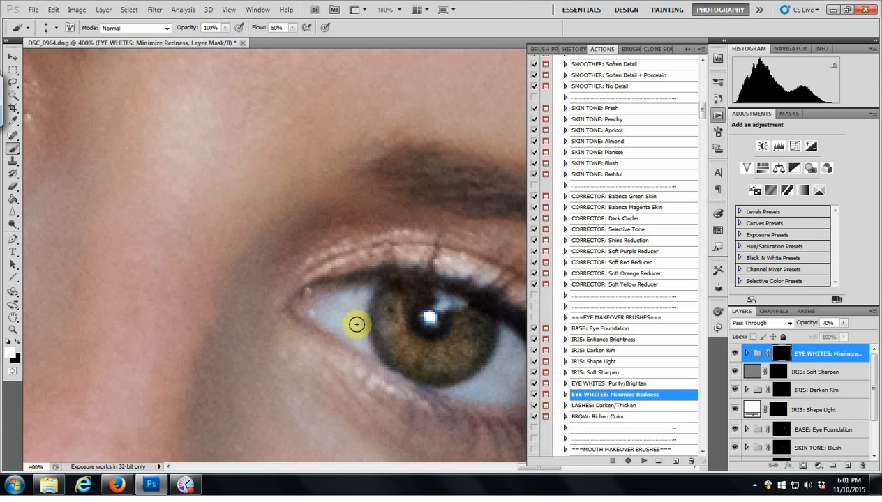
left_click_drag(363, 342, 369, 334)
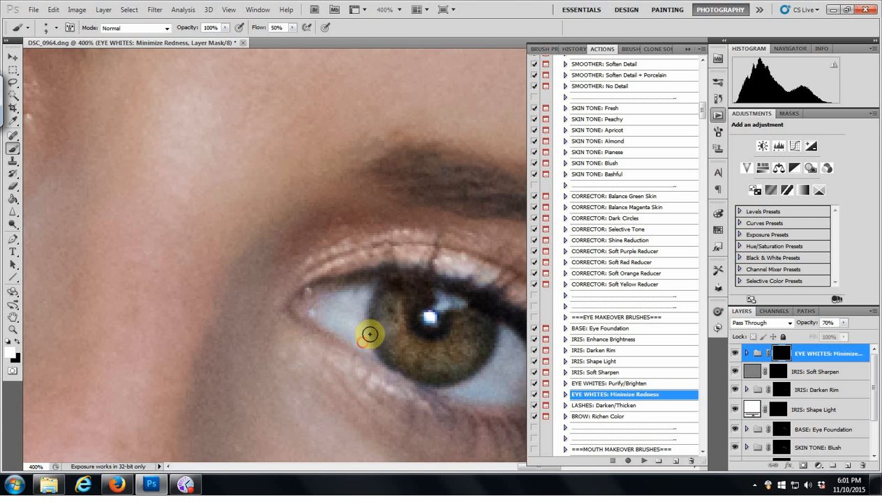
left_click(18, 341)
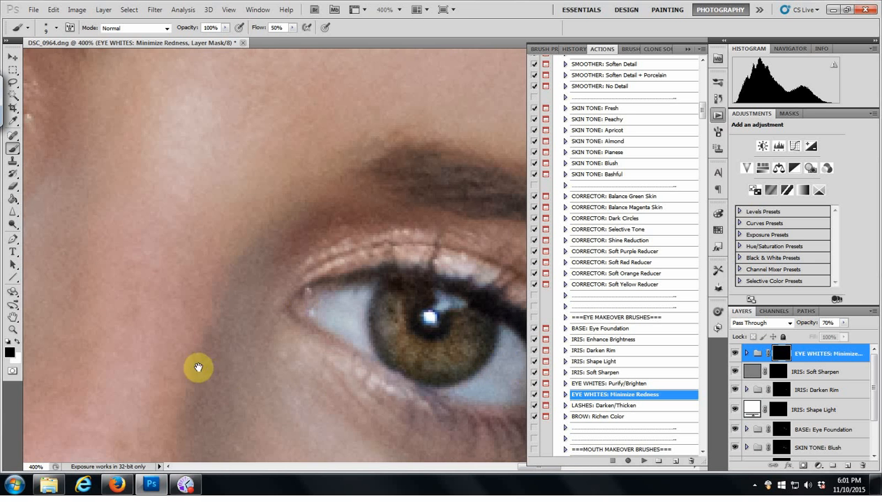
Step: Paint the white of the subject's right eye on the EYE WHITES: Minimize Redness mask with the white brush at size 9
left_click_drag(183, 355, 492, 406)
left_click_drag(232, 298, 334, 413)
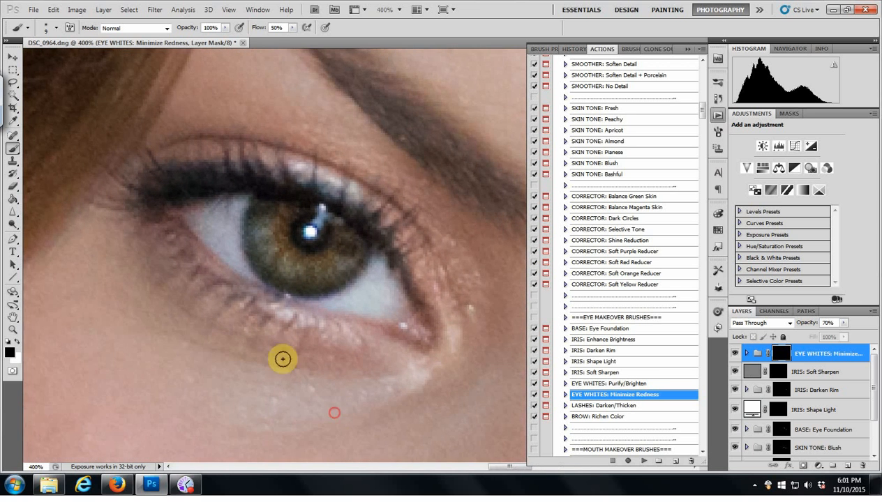
left_click(18, 341)
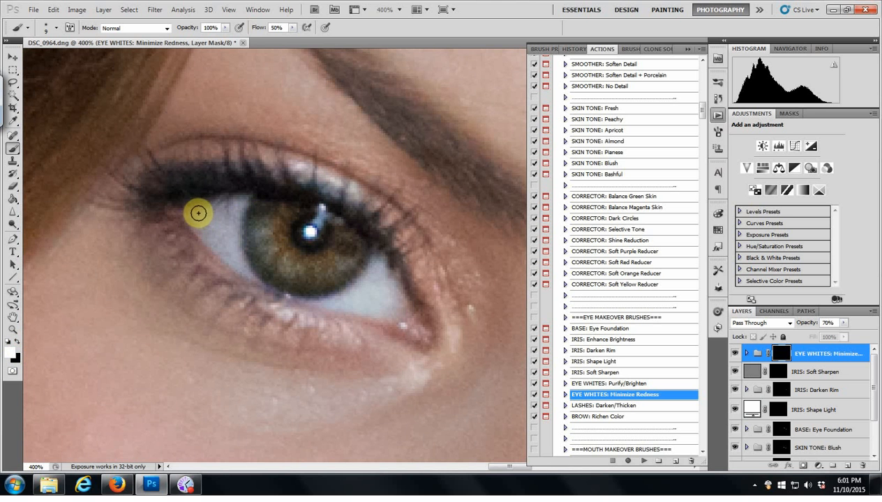
mouse_move(198, 214)
left_mouse_down()
mouse_move(187, 213)
mouse_move(215, 239)
mouse_move(200, 216)
mouse_move(238, 202)
mouse_move(231, 237)
mouse_move(210, 234)
mouse_move(232, 256)
mouse_move(221, 245)
mouse_move(230, 243)
mouse_move(248, 279)
mouse_move(271, 293)
mouse_move(378, 330)
mouse_move(410, 330)
mouse_move(362, 280)
mouse_move(379, 262)
mouse_move(364, 291)
mouse_move(380, 261)
mouse_move(348, 300)
mouse_move(310, 300)
mouse_move(385, 317)
mouse_move(398, 306)
mouse_move(391, 312)
mouse_move(396, 295)
mouse_move(382, 270)
left_mouse_up()
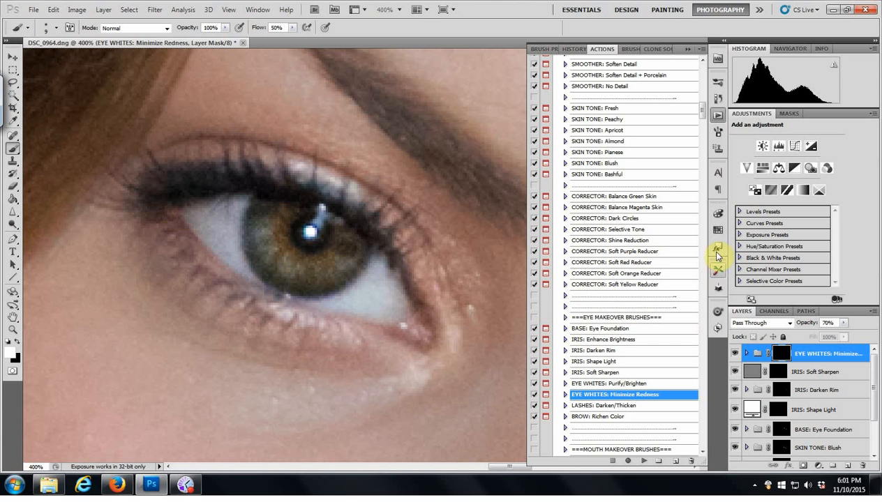
Step: Bring the subject's teeth into close view and reduce the brush to size 4
scroll(702, 114, "down", 6)
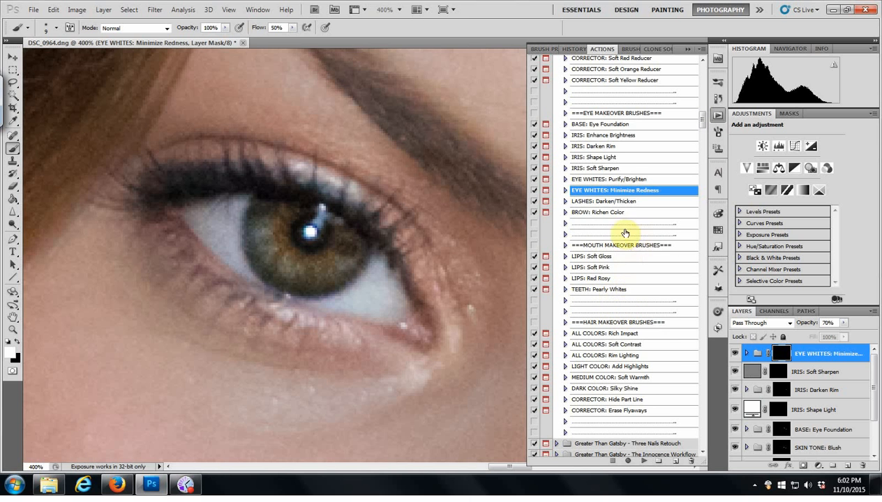
left_click_drag(472, 401, 346, 187)
mouse_move(425, 405)
left_mouse_down()
mouse_move(427, 289)
mouse_move(392, 230)
mouse_move(380, 157)
left_mouse_up()
mouse_move(238, 366)
left_mouse_down()
mouse_move(354, 295)
mouse_move(309, 220)
left_mouse_up()
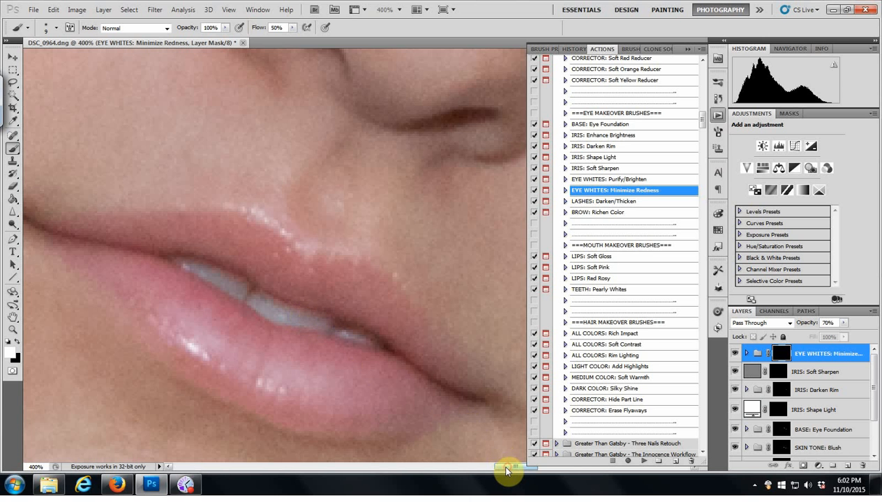
left_click_drag(506, 471, 500, 468)
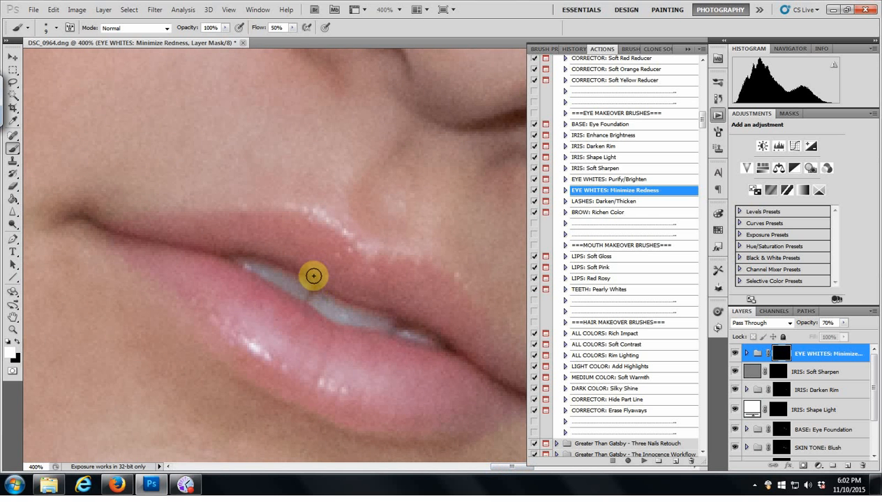
key("bracketleft")
key("bracketleft")
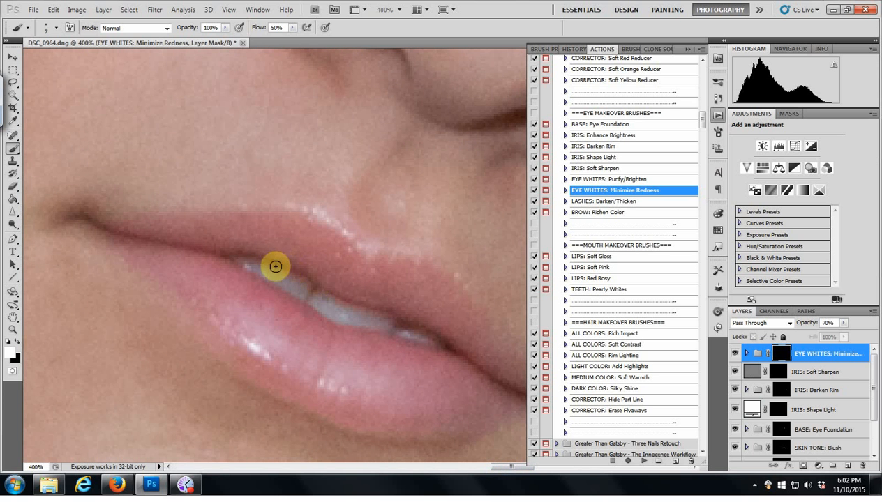
key("bracketleft")
key("bracketleft")
Step: View the portrait at the last Clone Stamp history state, before any retouch layers were added
scroll(472, 298, "down", 4)
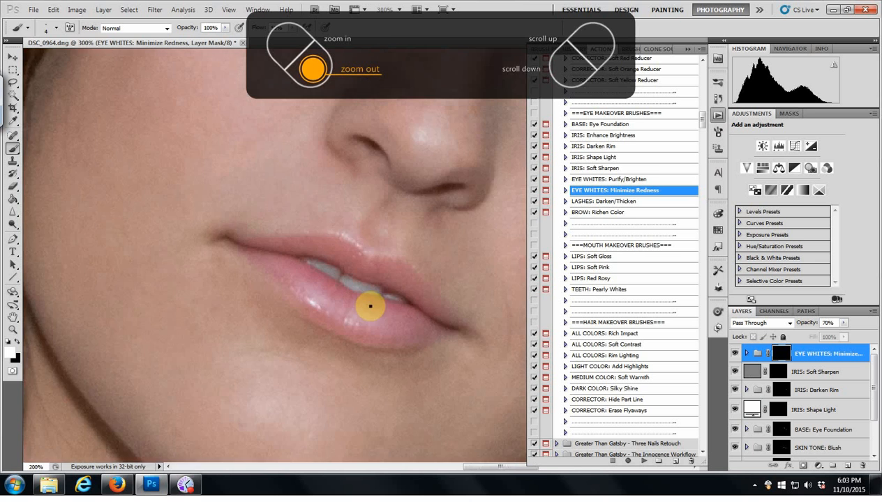
scroll(400, 358, "down", 2)
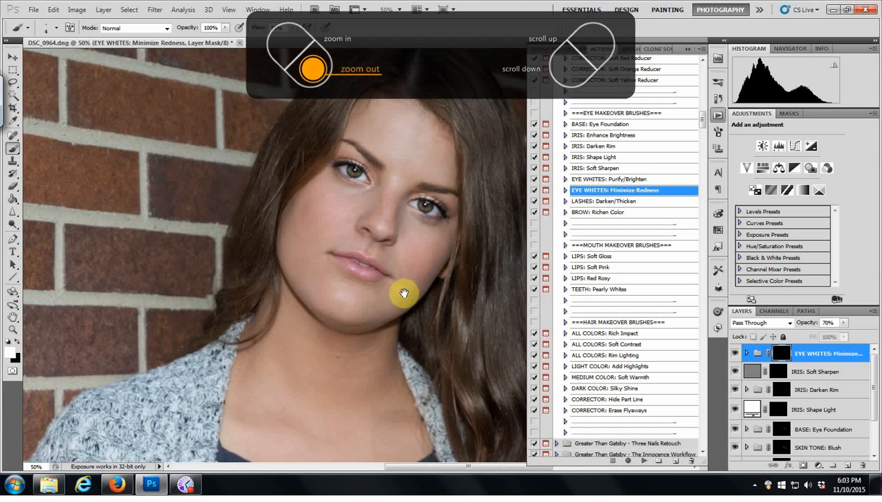
left_click_drag(403, 295, 345, 360)
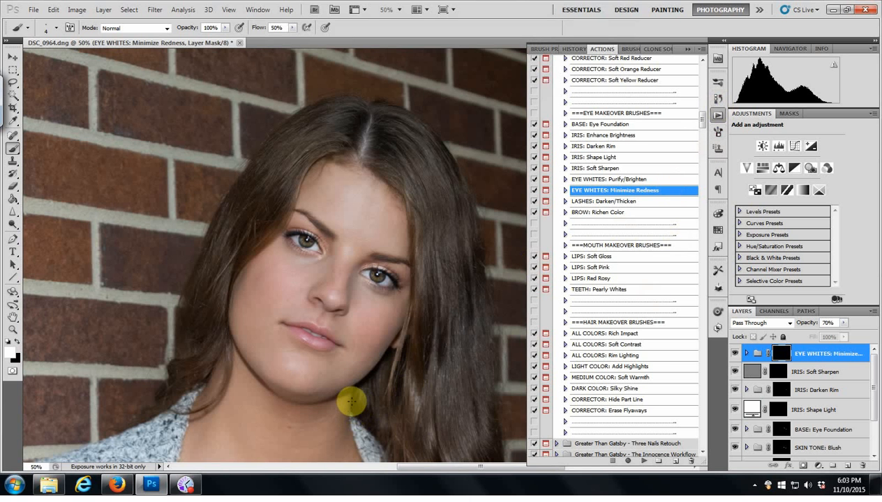
left_click(719, 98)
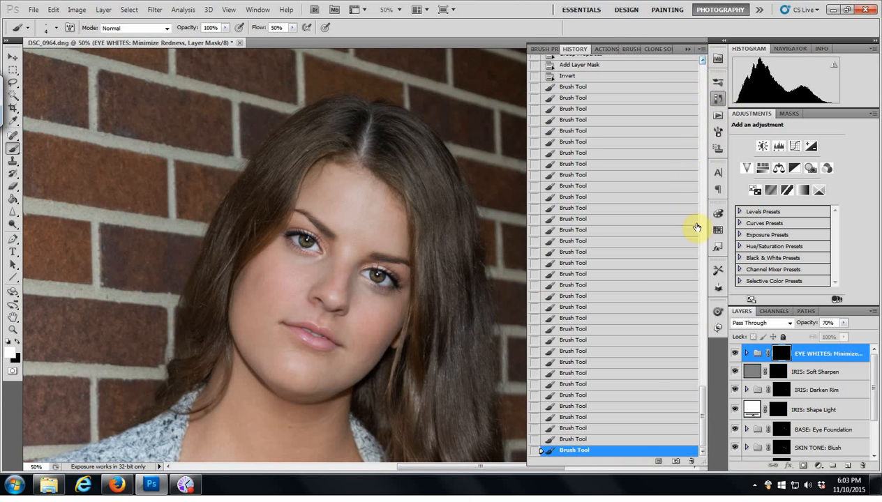
mouse_move(701, 419)
left_mouse_down()
mouse_move(699, 286)
mouse_move(712, 213)
mouse_move(701, 240)
left_mouse_up()
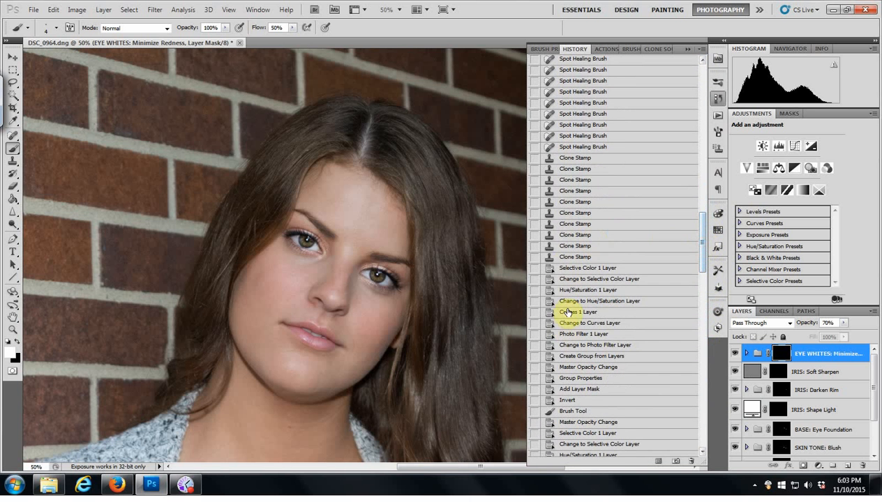
left_click(578, 258)
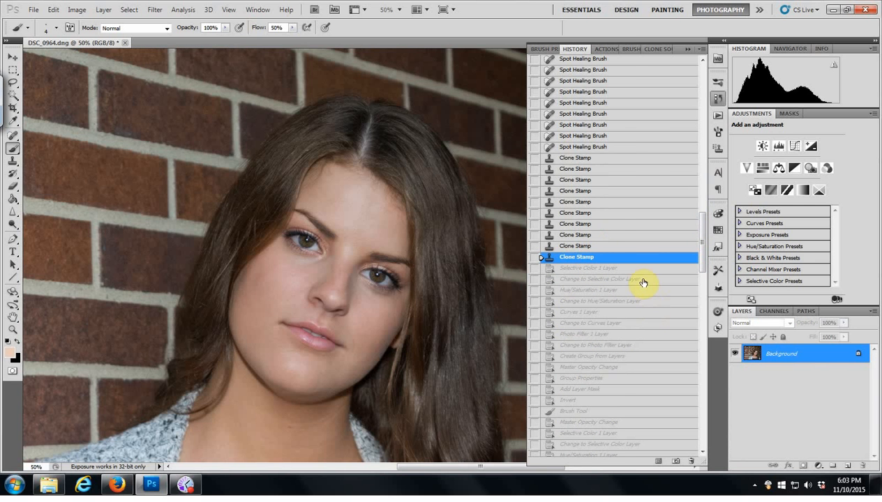
Step: Fit the whole portrait on screen and narrow the history list to uncover more of the image
scroll(643, 283, "down", 2)
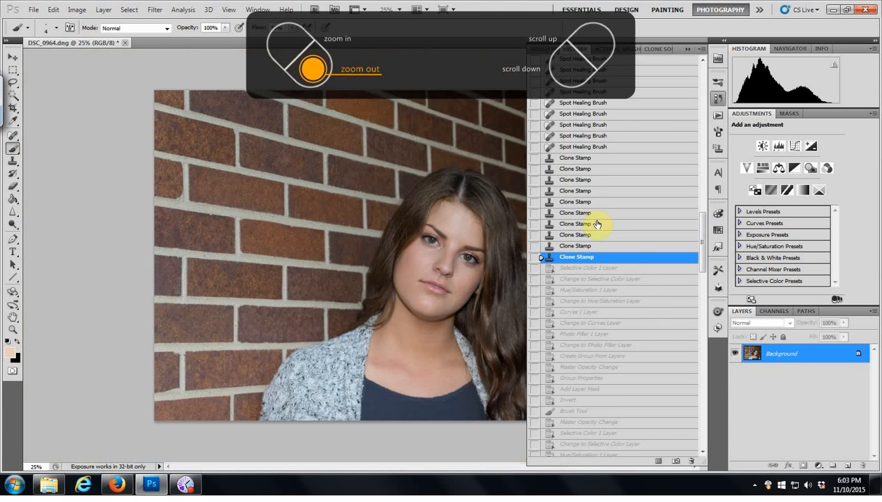
left_click(422, 9)
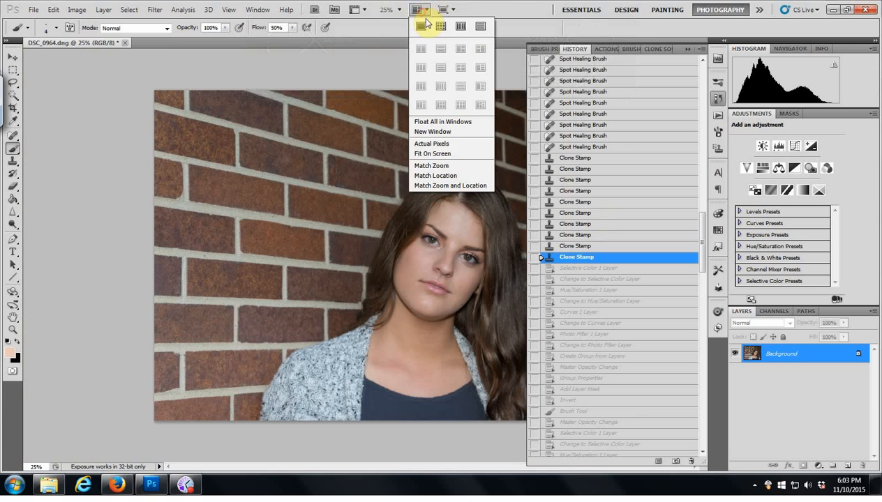
left_click(434, 153)
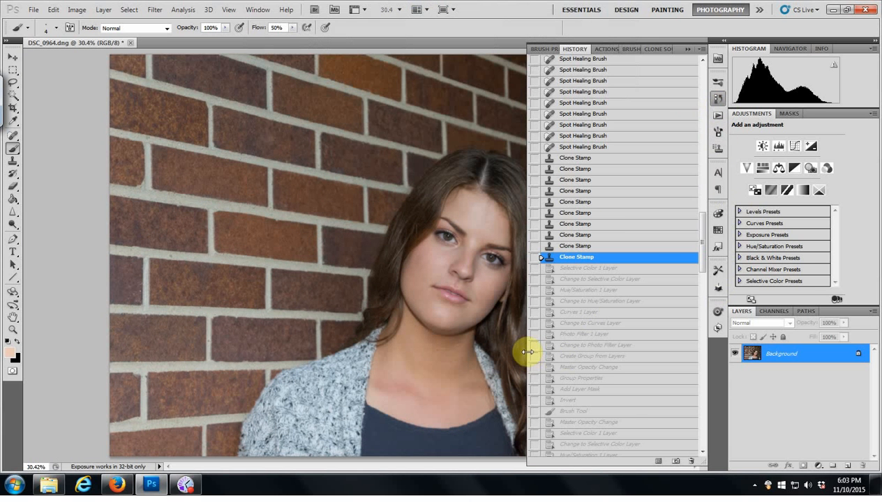
left_click_drag(527, 351, 591, 355)
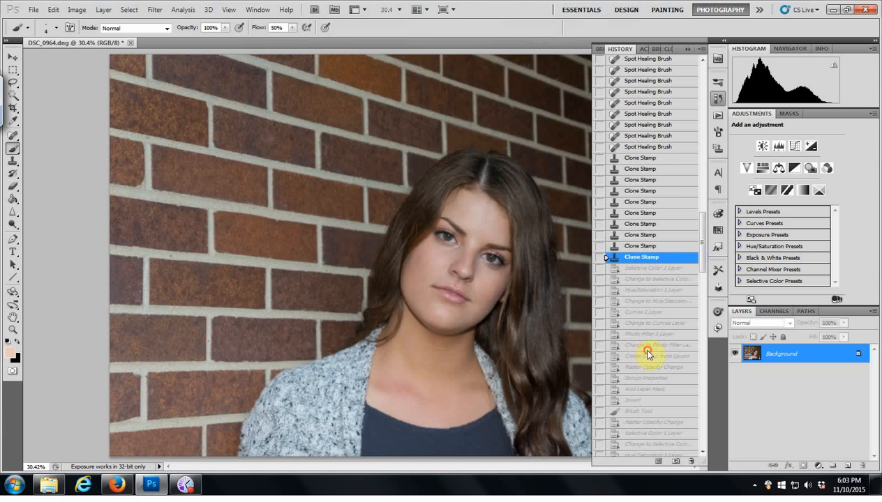
Step: Compare the latest Brush Tool history state with the last Clone Stamp state, ending on the latest Brush Tool state
left_click_drag(702, 240, 705, 419)
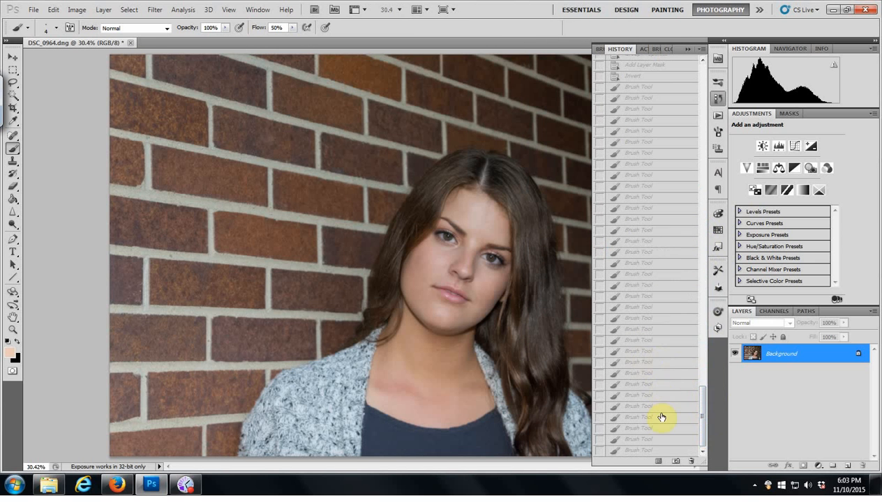
left_click(645, 450)
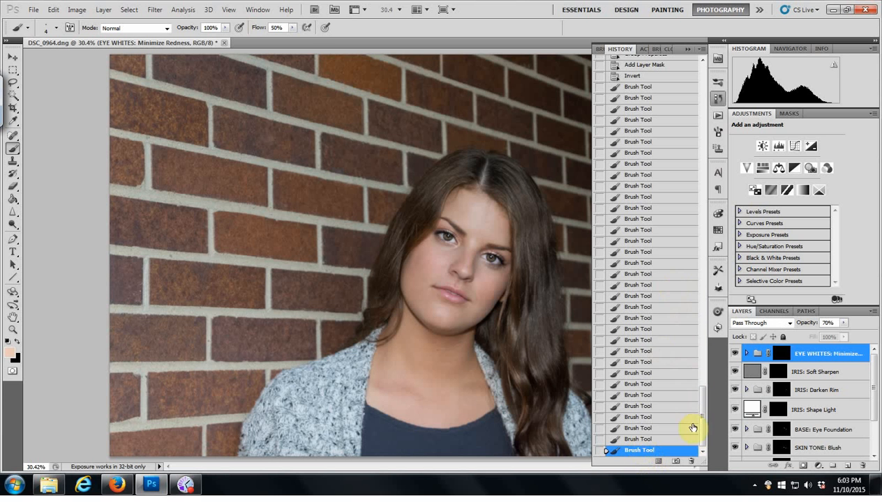
mouse_move(703, 433)
left_mouse_down()
mouse_move(715, 163)
mouse_move(711, 223)
mouse_move(692, 239)
left_mouse_up()
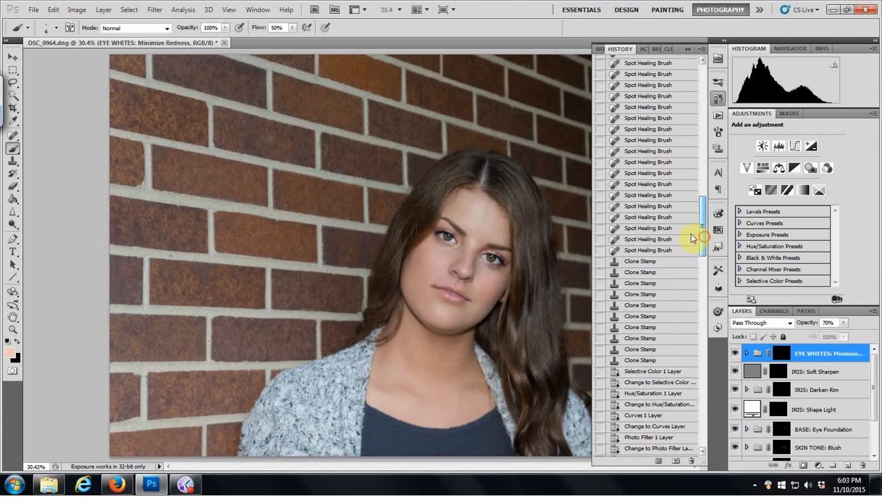
left_click(637, 363)
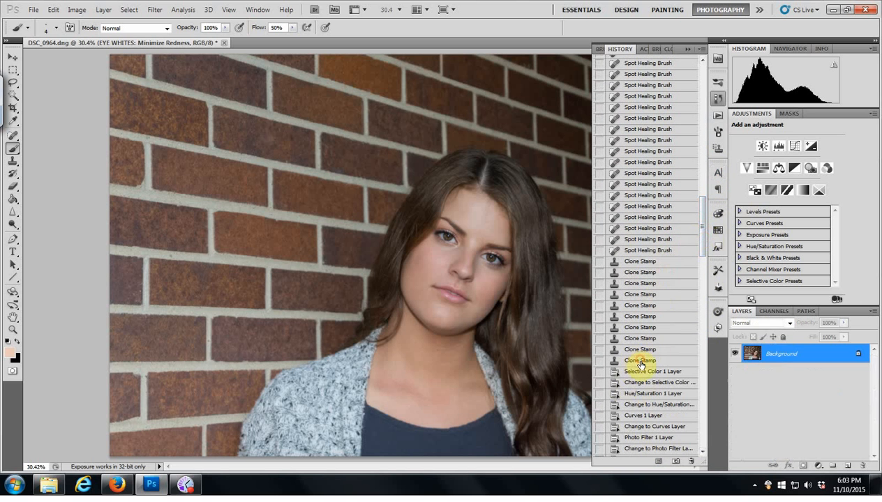
left_click_drag(700, 220, 698, 430)
left_click(634, 453)
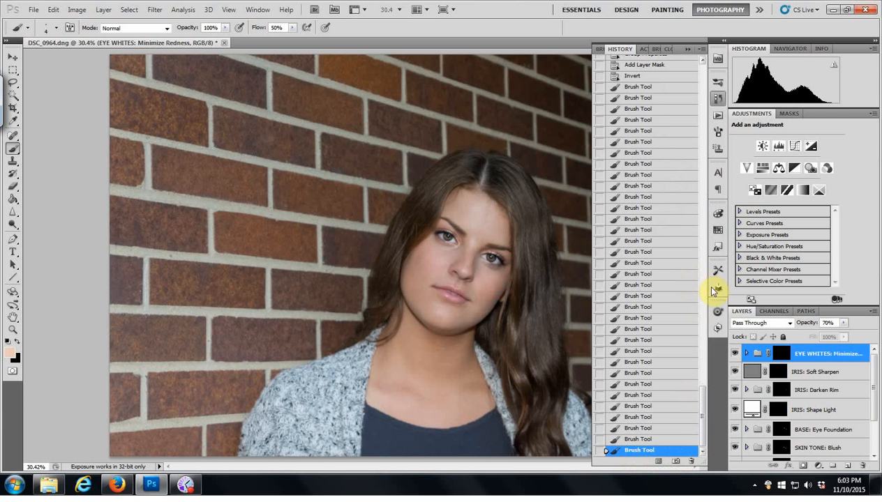
Step: Play the WRITE A RECIPE: Color Bases action from the Greater Than Gatsby - The Radiance Collection set
left_click(717, 115)
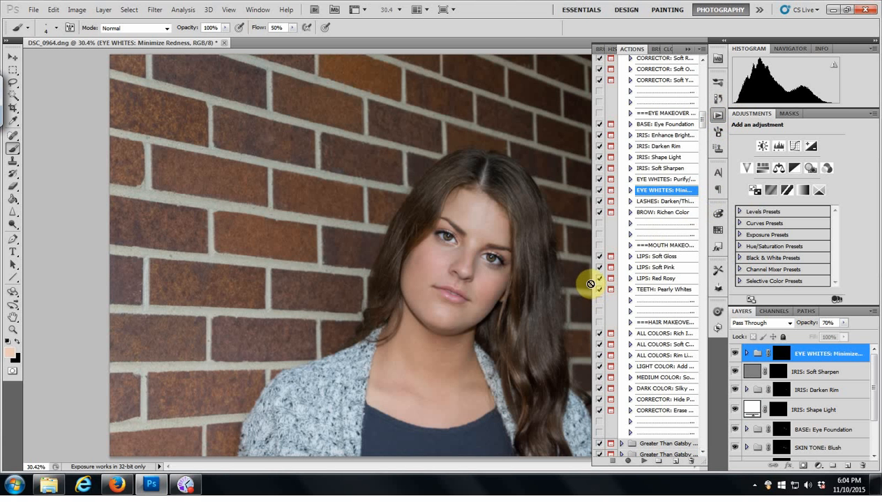
left_click_drag(592, 285, 533, 278)
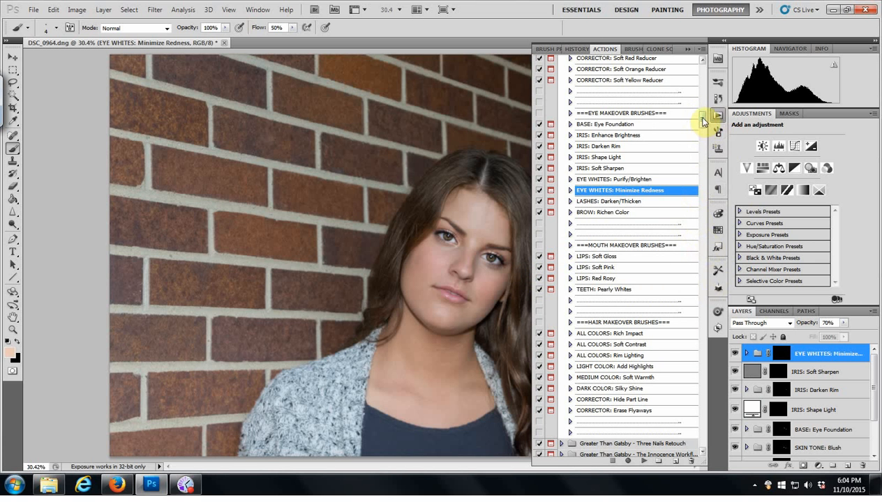
left_click_drag(699, 120, 702, 90)
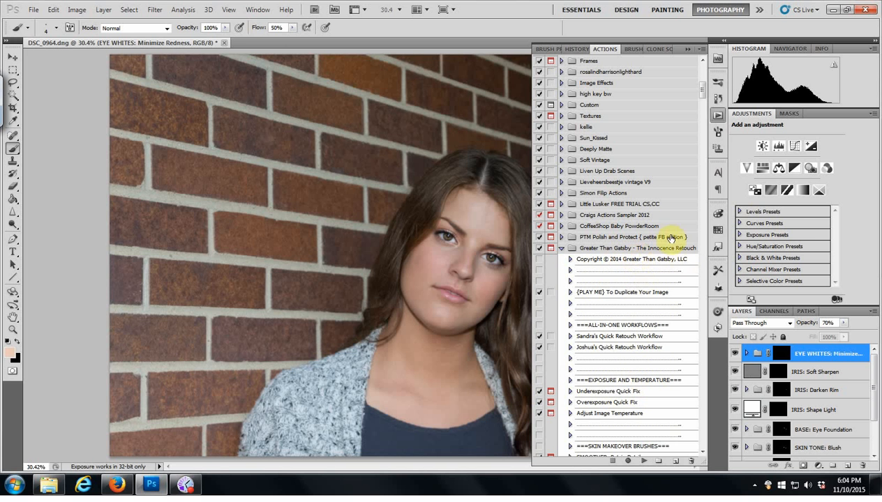
left_click(562, 248)
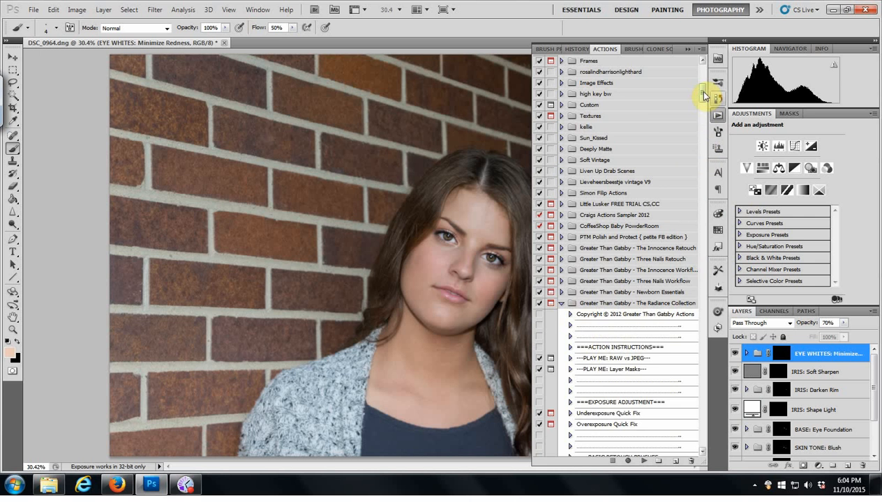
left_click_drag(704, 96, 705, 110)
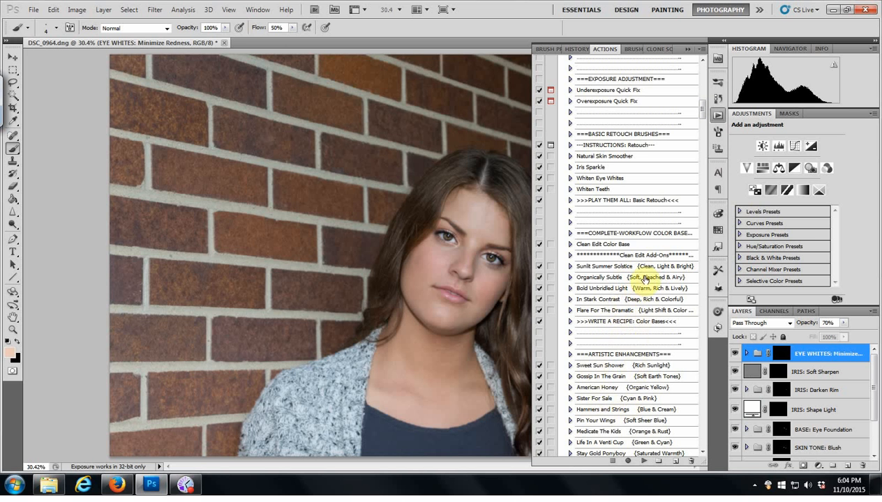
left_click(623, 323)
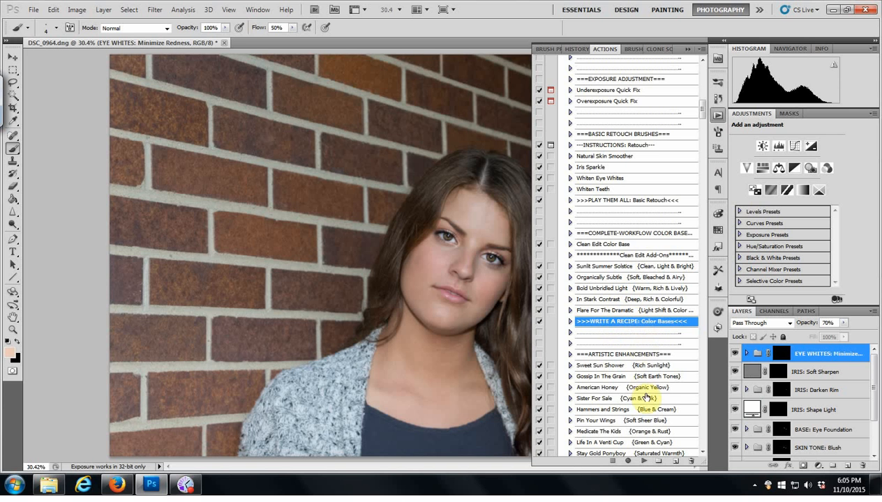
left_click(644, 461)
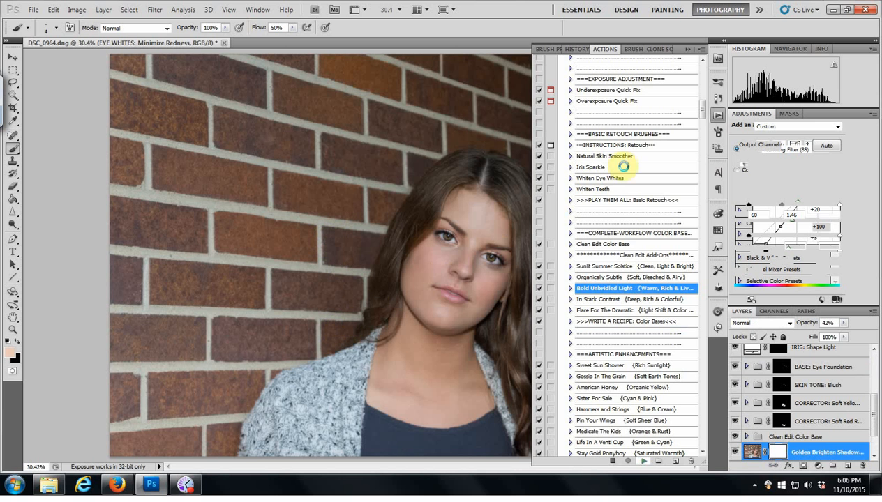
left_click(718, 116)
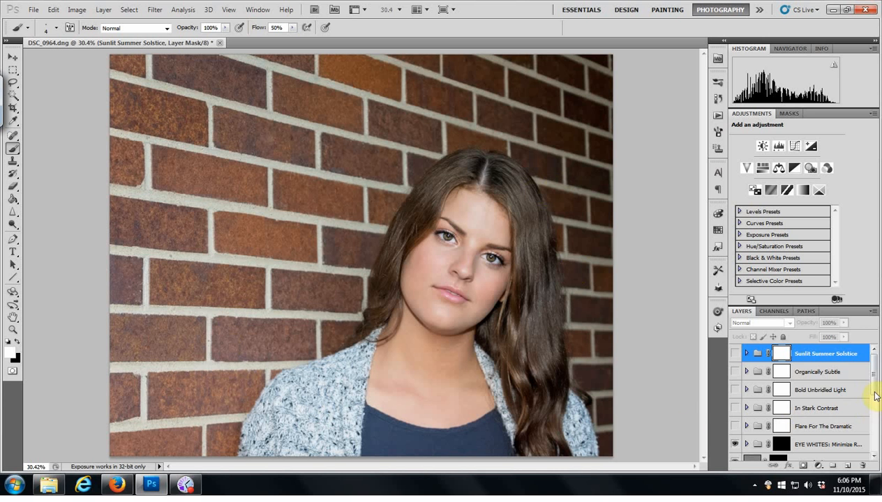
Step: Hide and show the Clean Edit Color Base group to compare its effect on the portrait
left_click_drag(875, 374, 874, 431)
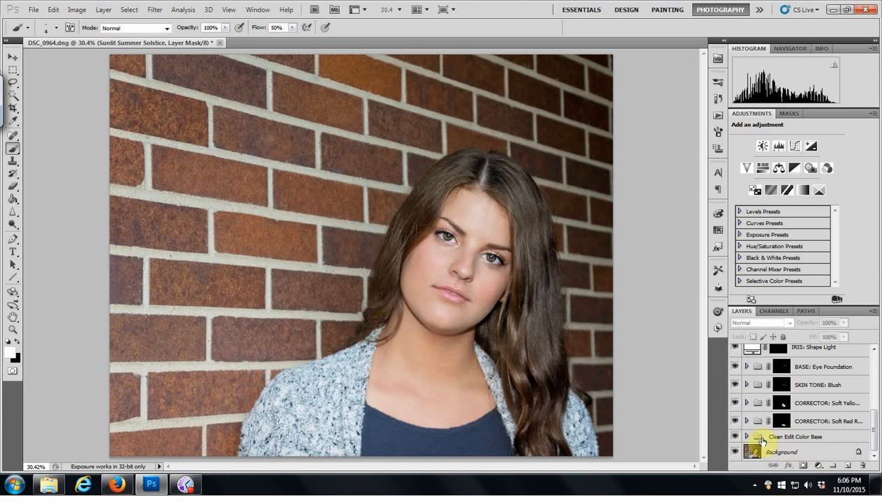
left_click(735, 437)
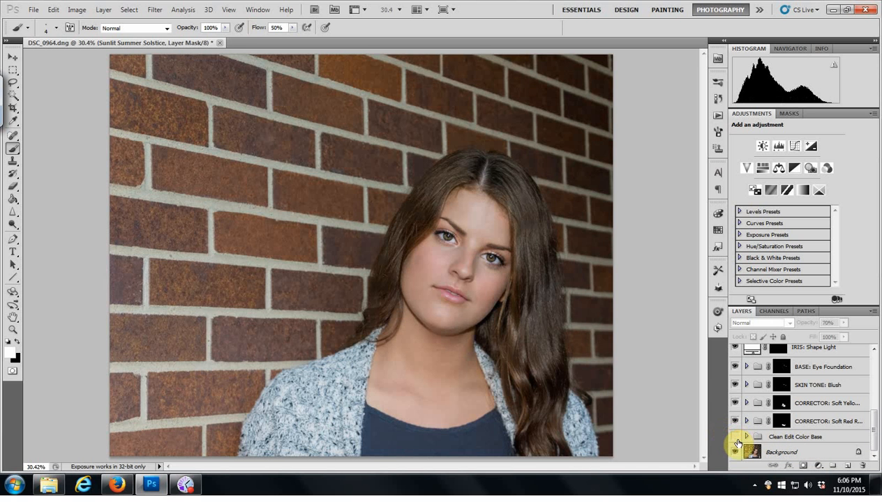
left_click(735, 438)
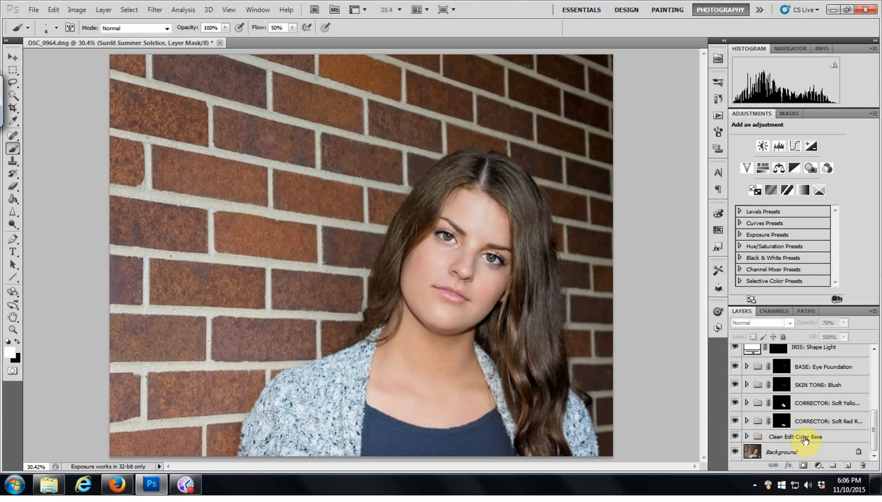
Step: Check the Clean Edit Color Base group's effect once more and lower the group's opacity to 59%
left_click(804, 438)
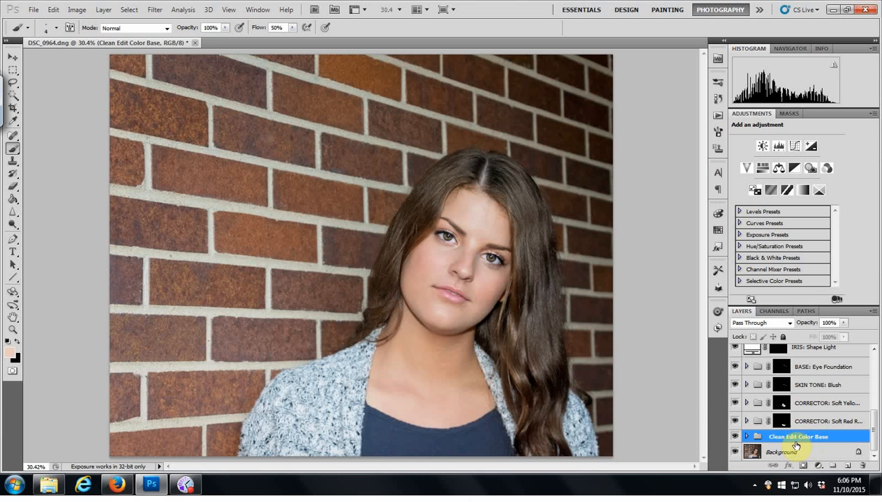
left_click(734, 437)
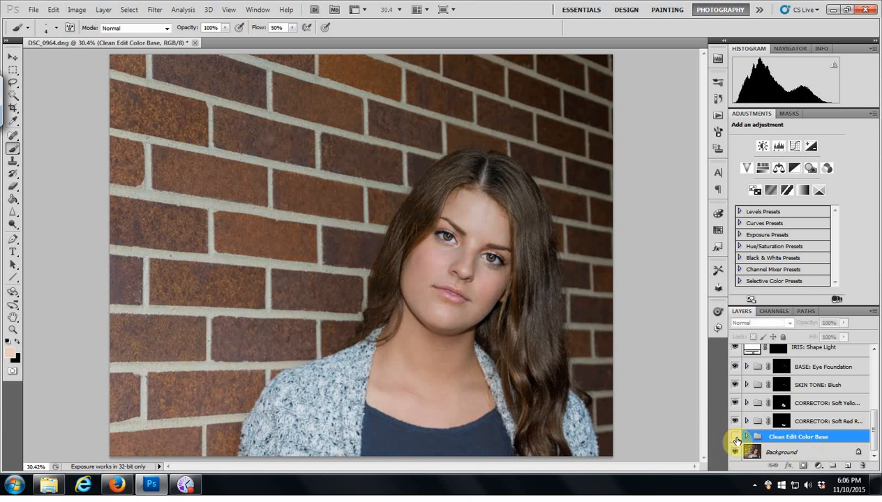
left_click(735, 438)
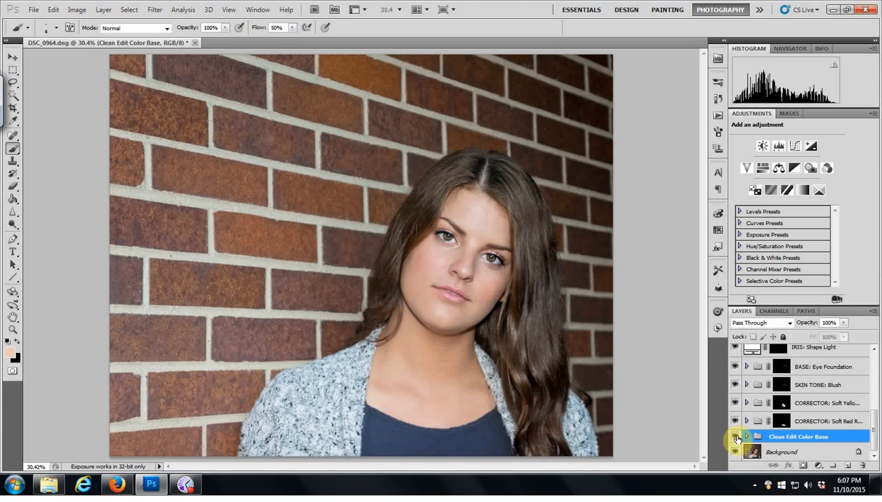
left_click(843, 323)
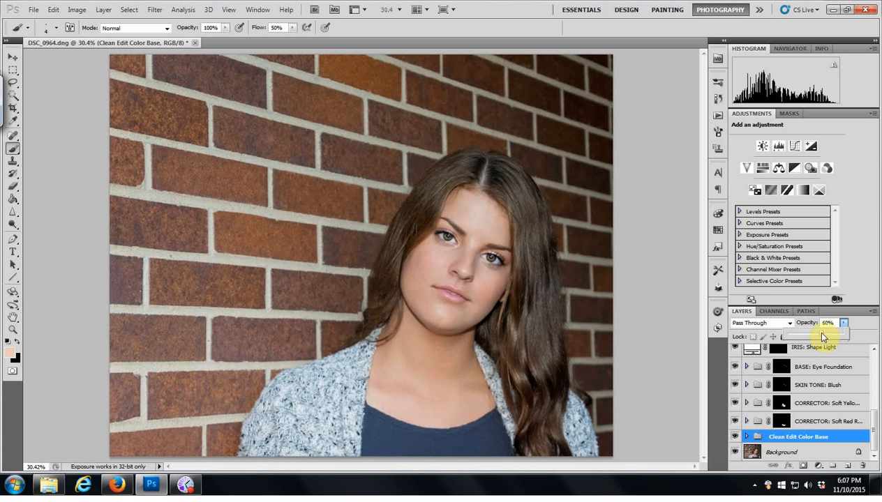
left_click_drag(821, 332, 819, 327)
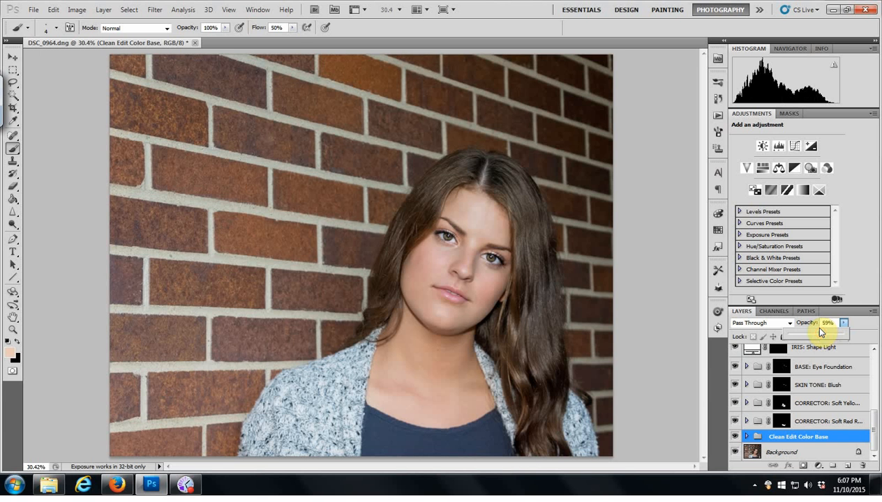
Step: Hide and show the Clean Edit Color Base group to check its effect at the reduced opacity
left_click(735, 436)
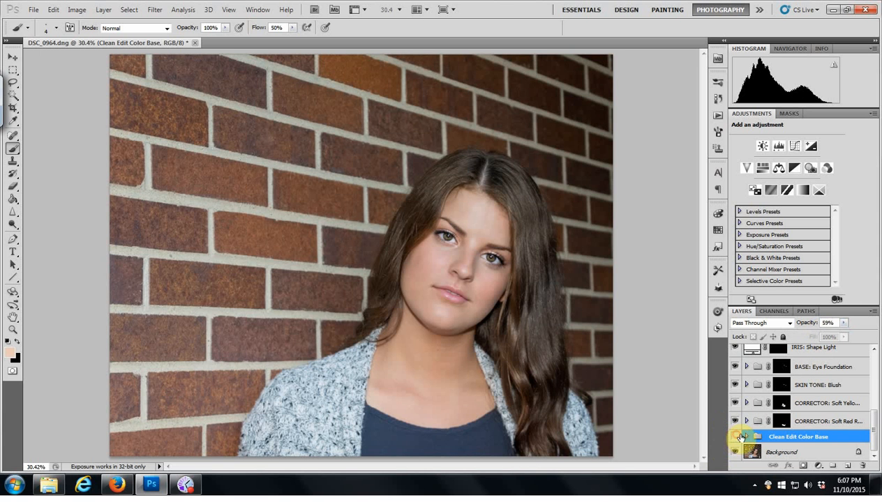
left_click(735, 436)
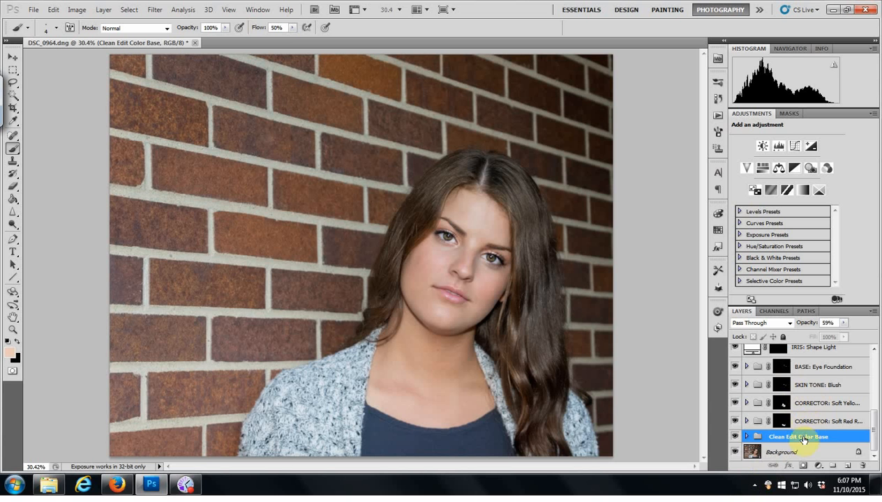
Step: Turn on the Flare For The Dramatic group and lower the active Clean Edit Color Base group's opacity to 20%
scroll(876, 434, "up", 1)
left_click_drag(875, 431, 869, 380)
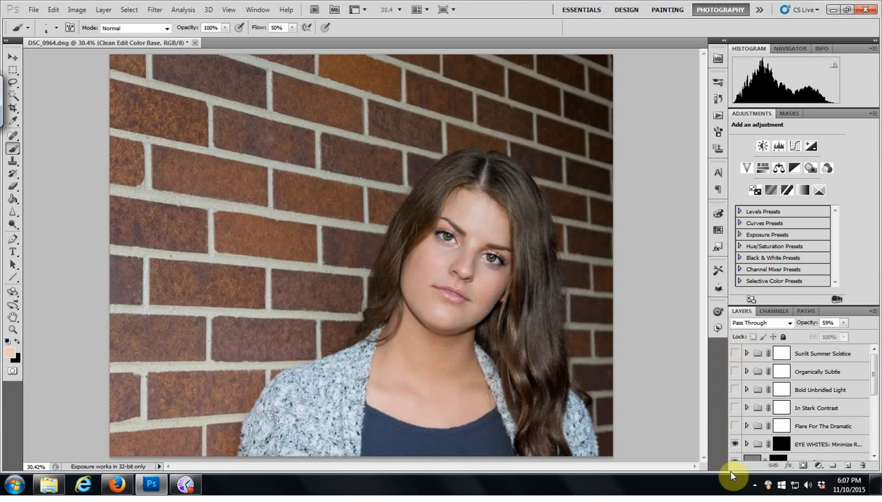
left_click(735, 427)
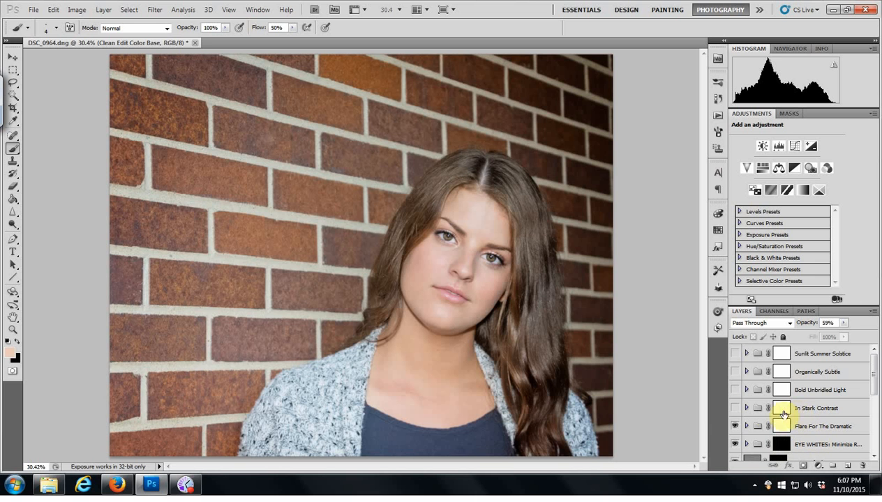
left_click(842, 323)
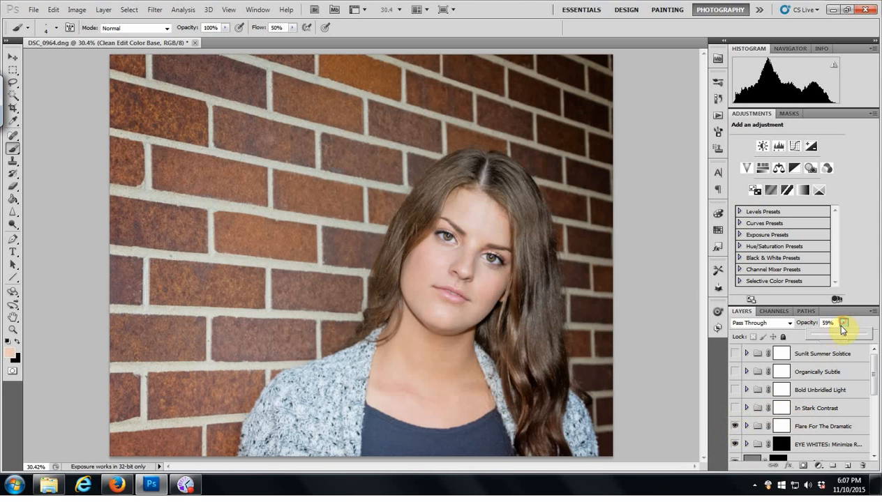
left_click_drag(843, 337, 822, 335)
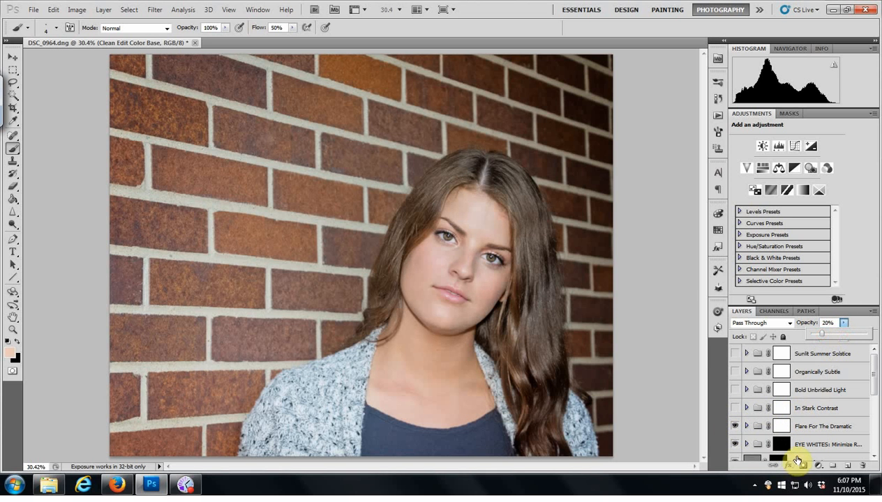
Step: Compare the portrait with and without the Flare For The Dramatic group and leave that group hidden
left_click(735, 427)
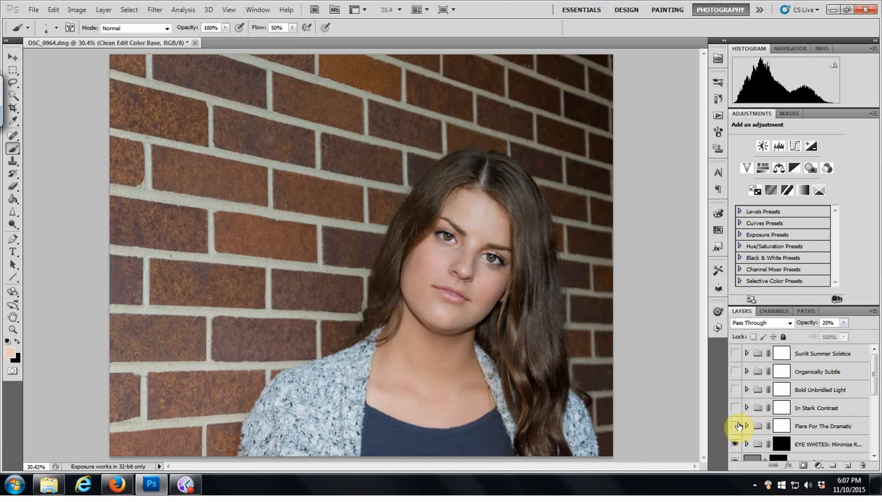
left_click(734, 426)
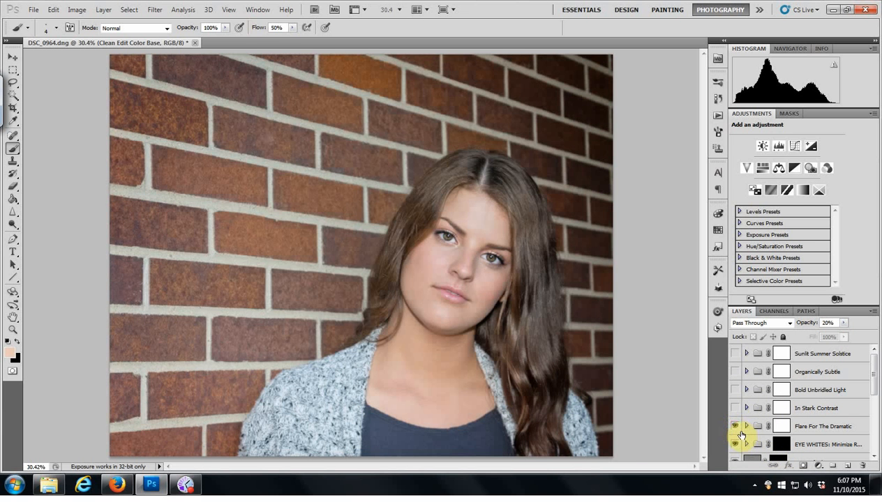
left_click(735, 427)
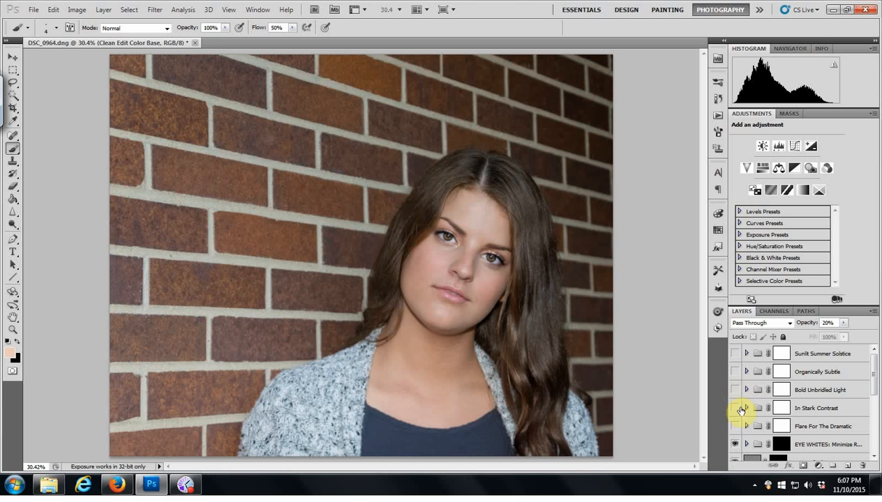
Step: Turn on the In Stark Contrast group and lower its opacity to 20%
left_click(734, 408)
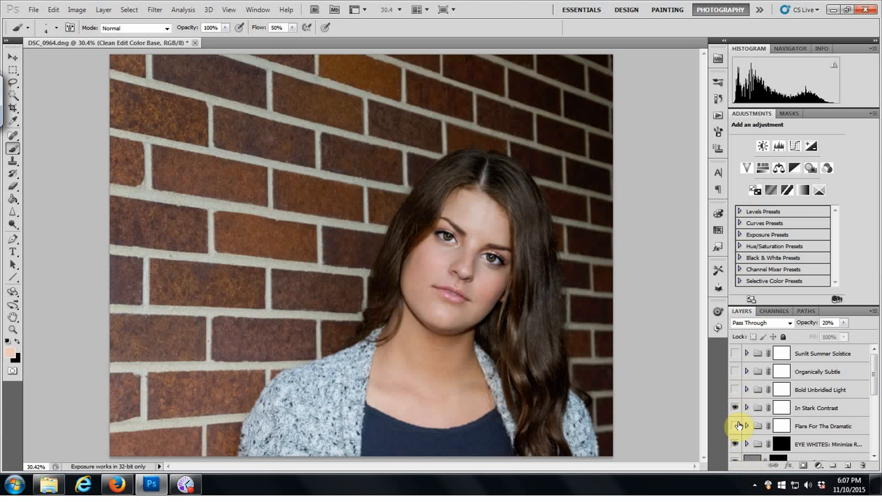
left_click(802, 409)
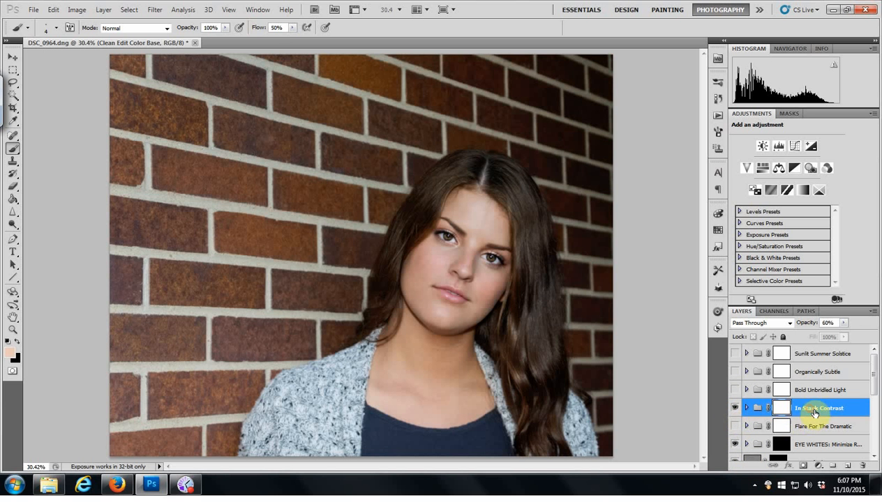
left_click_drag(843, 323, 823, 343)
left_click(843, 324)
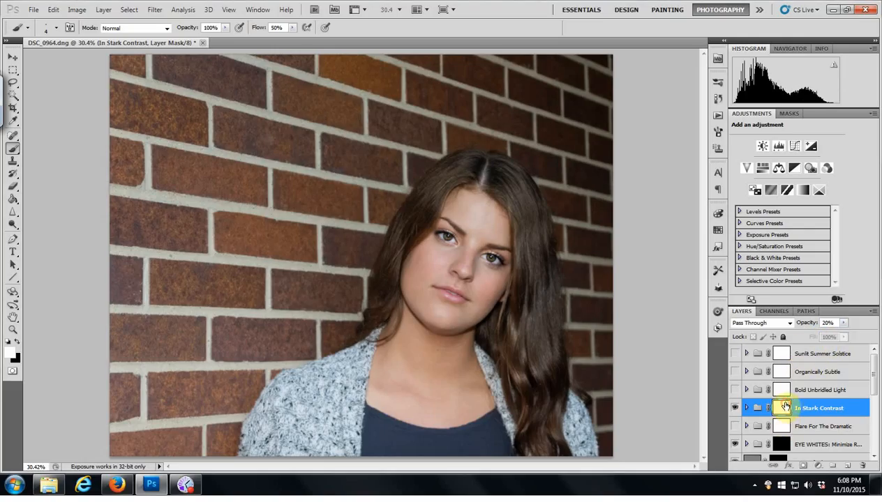
Step: Paint black with a 700 px brush on the In Stark Contrast mask over the image's upper-right background, and compare the group's effect
left_click(16, 340)
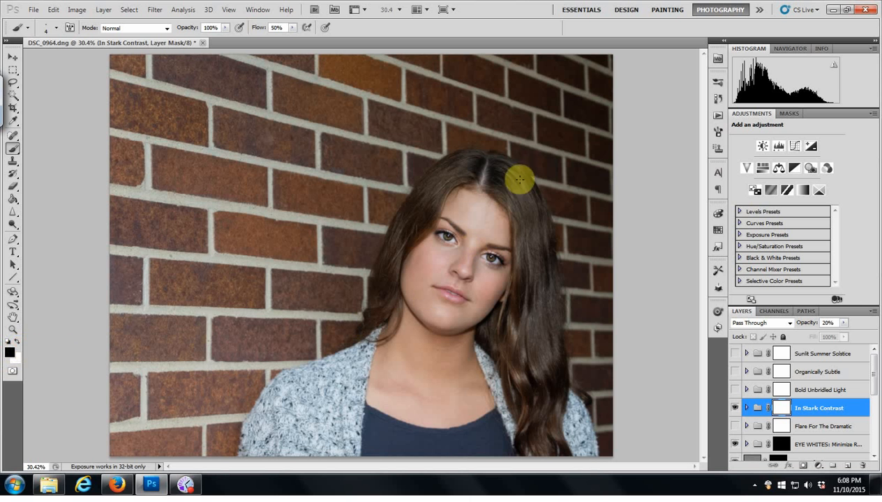
key("]")
key("]")
key("]")
key("]")
key("]")
key("]")
key("]")
key("]")
key("]")
key("]")
key("]")
key("]")
key("]")
key("]")
key("]")
key("]")
key("]")
key("]")
key("]")
key("]")
key("]")
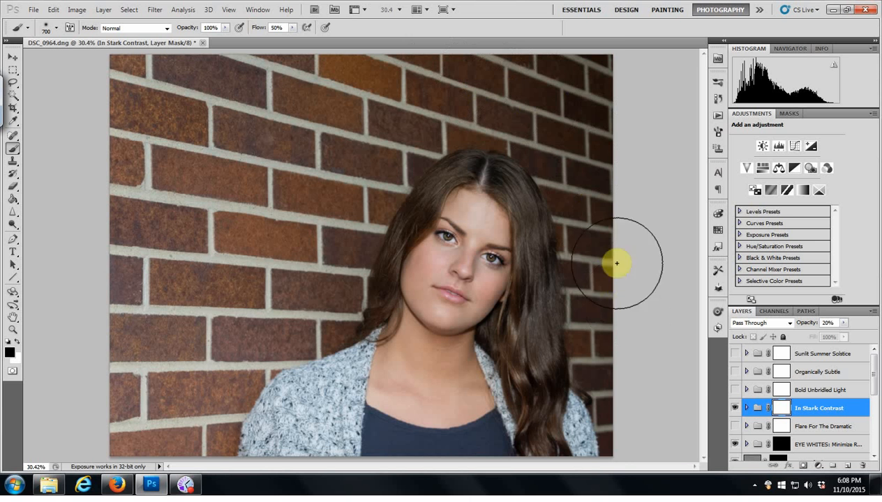
mouse_move(617, 263)
left_mouse_down()
mouse_move(561, 99)
mouse_move(557, 120)
mouse_move(599, 164)
mouse_move(616, 253)
left_mouse_up()
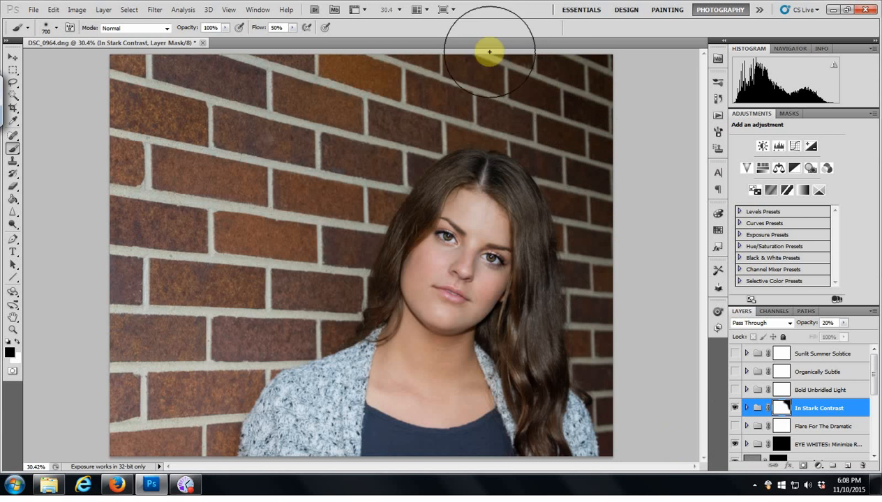
left_click(736, 409)
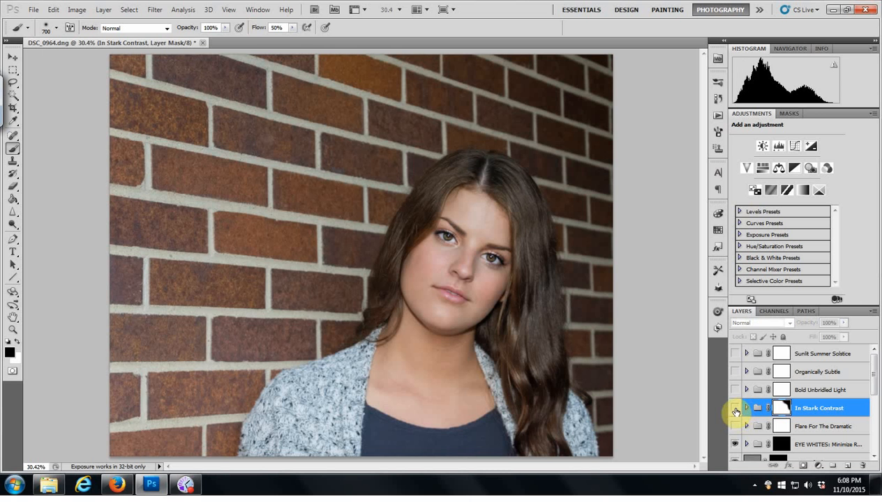
left_click(735, 409)
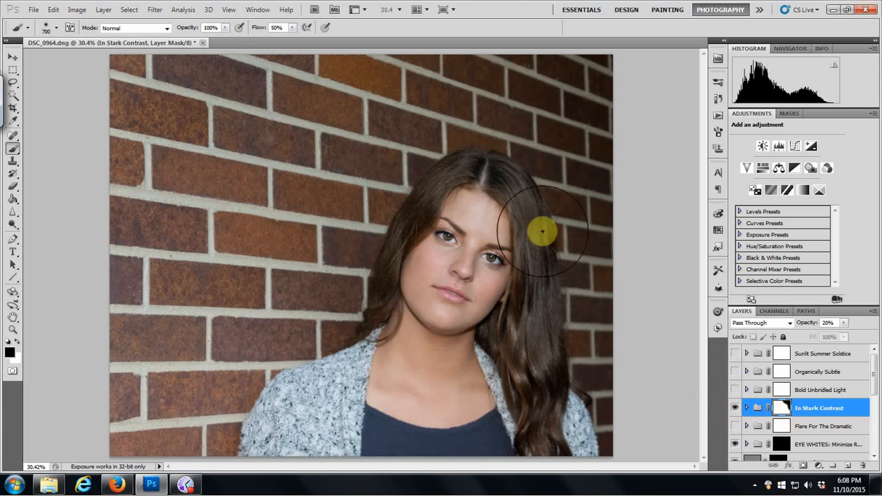
Step: Reduce the In Stark Contrast effect on the face with the black brush at 46% opacity, and compare the group off and on
left_click_drag(227, 37, 206, 42)
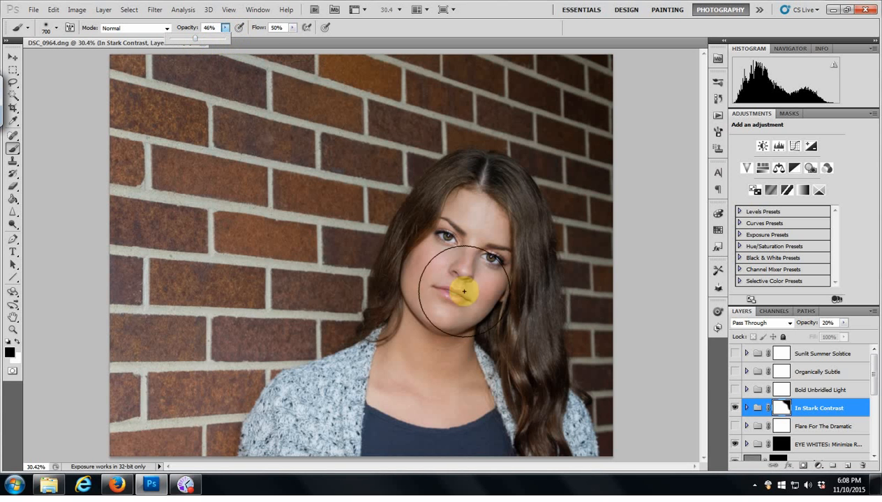
mouse_move(458, 288)
left_mouse_down()
mouse_move(457, 257)
mouse_move(469, 229)
mouse_move(464, 289)
mouse_move(432, 297)
mouse_move(441, 309)
mouse_move(470, 222)
mouse_move(464, 229)
mouse_move(479, 250)
mouse_move(445, 321)
mouse_move(435, 313)
mouse_move(443, 289)
mouse_move(434, 352)
mouse_move(475, 242)
left_mouse_up()
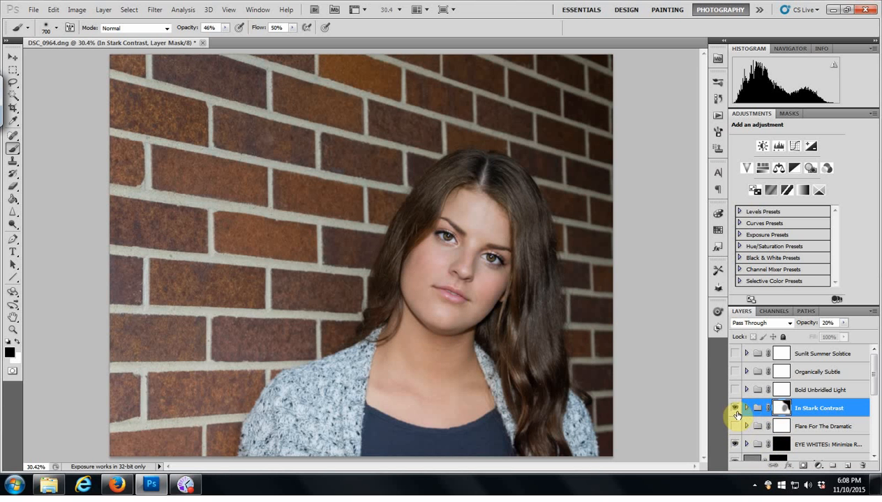
left_click(735, 408)
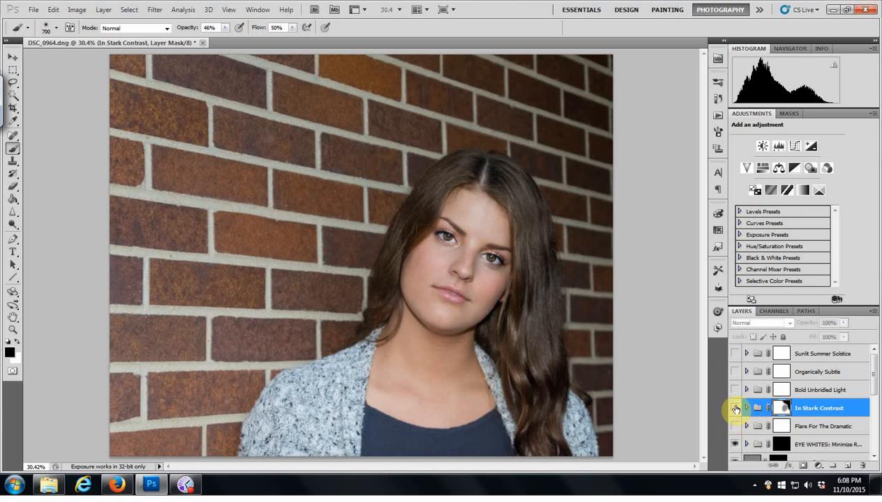
left_click(735, 408)
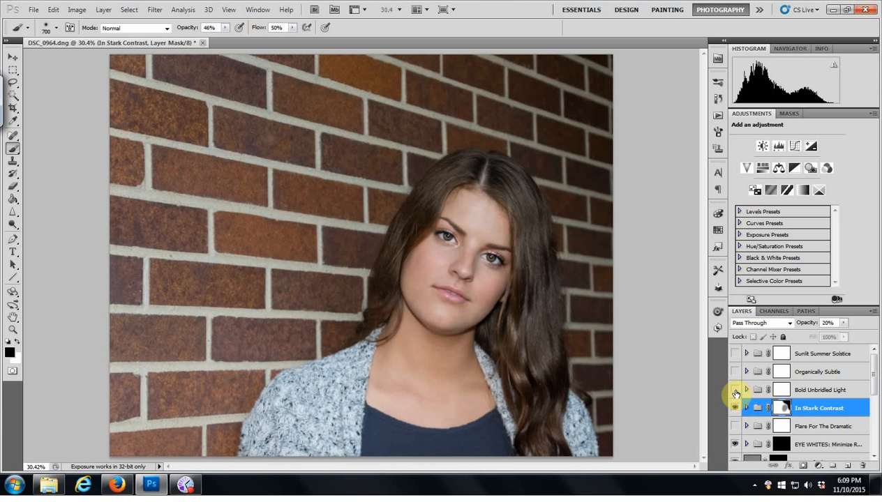
Step: Turn on the Bold Unbridled Light group at 30% opacity and mask it partly off the face and neck
left_click(736, 393)
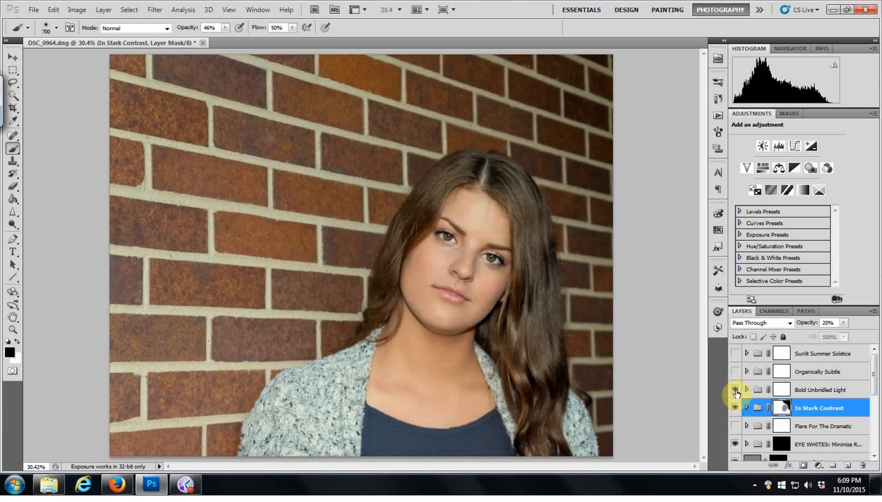
left_click(801, 393)
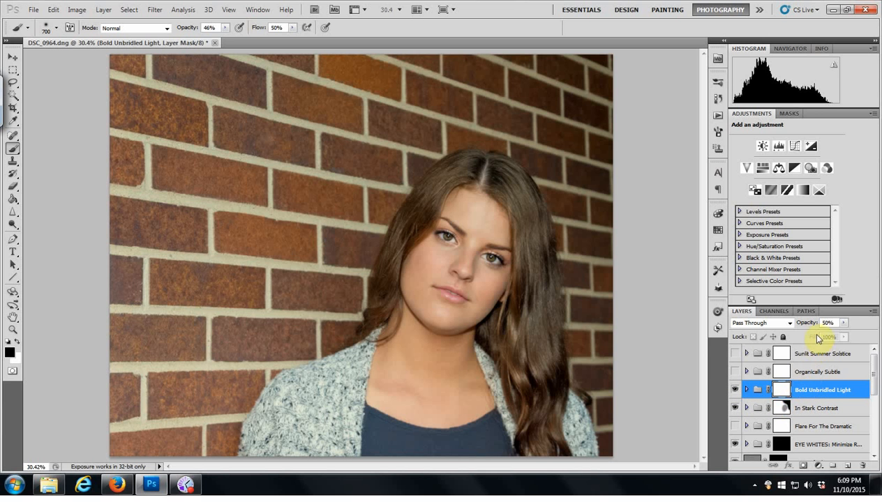
mouse_move(598, 402)
left_mouse_down()
mouse_move(589, 409)
mouse_move(590, 391)
left_mouse_up()
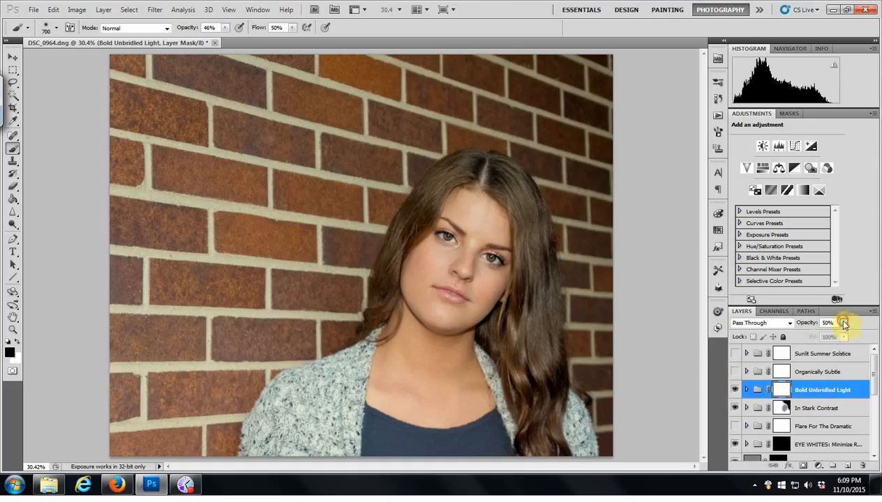
left_click_drag(843, 322, 833, 340)
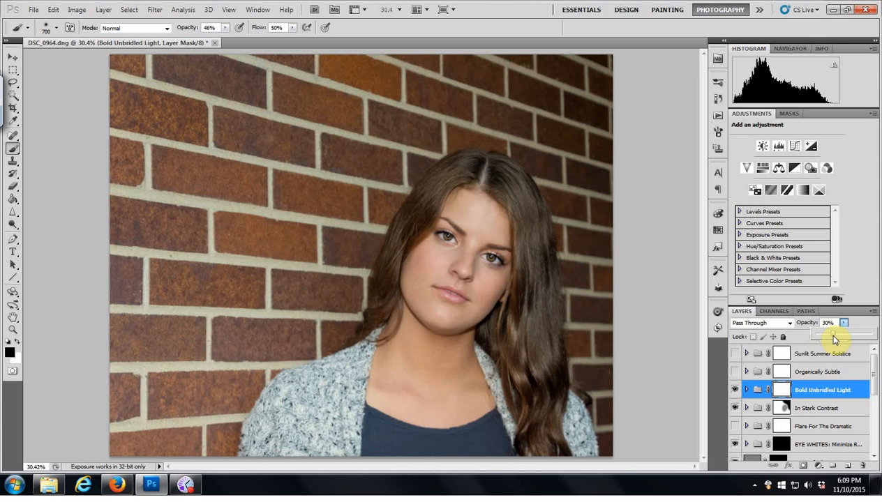
left_click(779, 388)
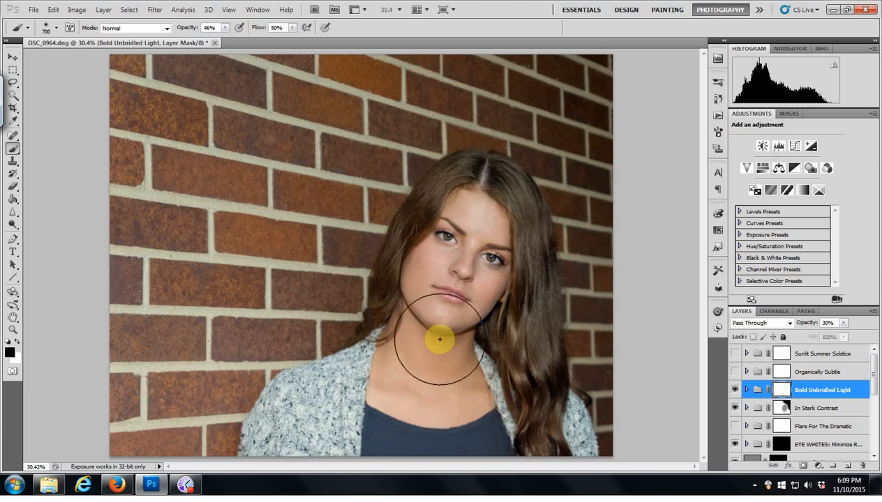
mouse_move(439, 339)
left_mouse_down()
mouse_move(441, 370)
mouse_move(463, 243)
left_mouse_up()
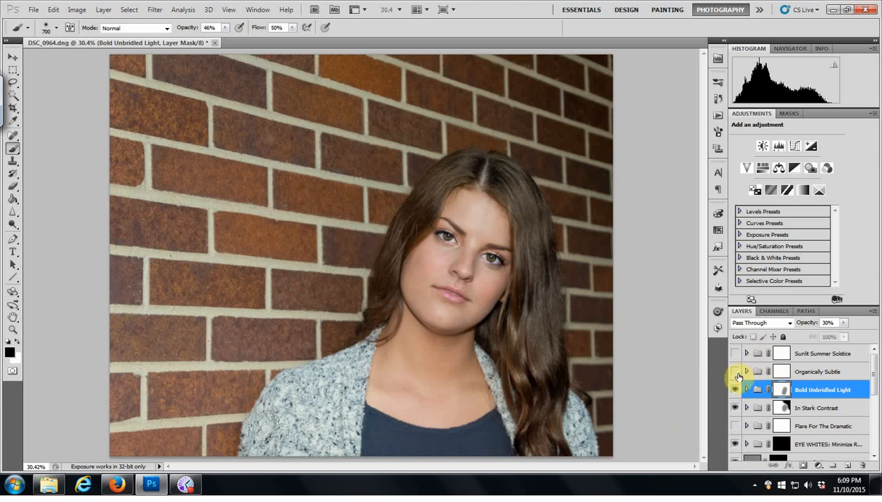
Step: Preview the Organically Subtle and Sunlit Summer Solstice groups one at a time, leaving both hidden
left_click(735, 372)
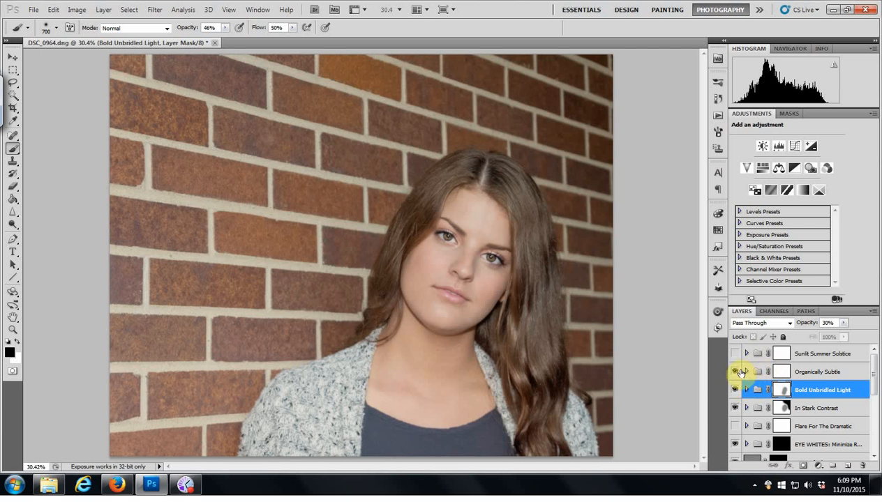
left_click(735, 373)
left_click(736, 355)
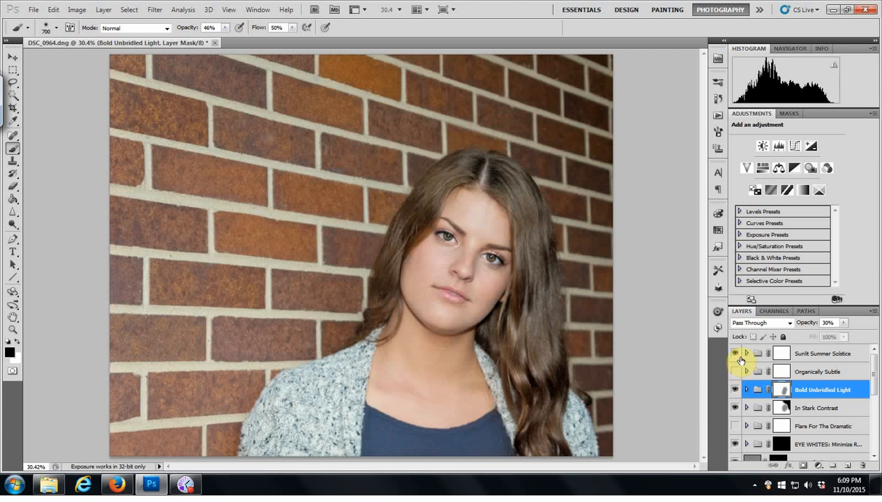
left_click(735, 357)
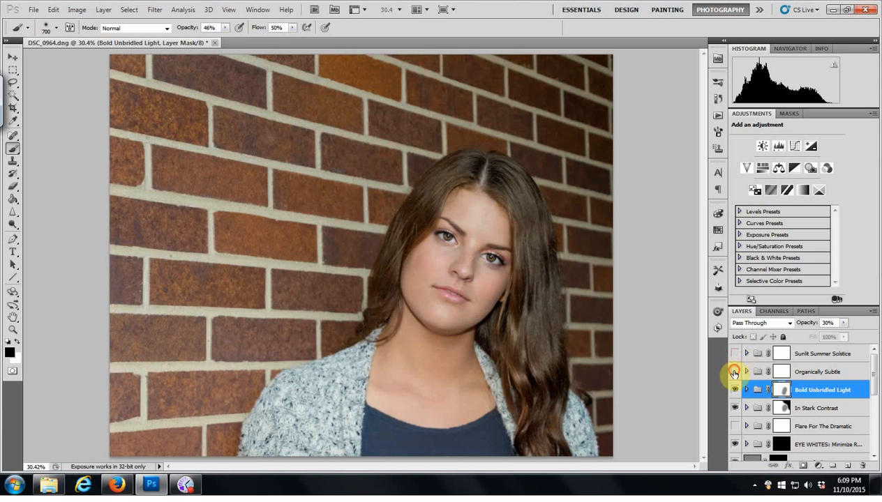
Step: Turn on the Organically Subtle group at 48% opacity and paint its effect off the woman's face, hair and body
left_click(735, 372)
left_click(816, 372)
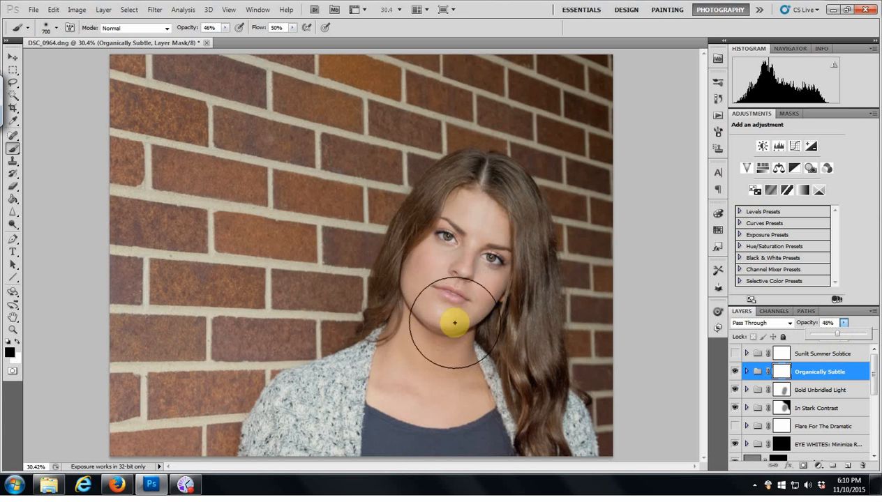
left_click(479, 244)
mouse_move(477, 218)
left_mouse_down()
mouse_move(440, 309)
mouse_move(477, 226)
mouse_move(456, 257)
mouse_move(443, 325)
mouse_move(453, 370)
mouse_move(460, 360)
mouse_move(446, 390)
mouse_move(432, 329)
mouse_move(480, 272)
mouse_move(451, 269)
mouse_move(475, 214)
mouse_move(449, 236)
mouse_move(479, 231)
mouse_move(493, 255)
mouse_move(489, 378)
mouse_move(501, 410)
mouse_move(478, 212)
mouse_move(420, 299)
mouse_move(417, 324)
mouse_move(504, 242)
mouse_move(478, 223)
mouse_move(435, 296)
mouse_move(453, 236)
mouse_move(487, 239)
mouse_move(501, 283)
mouse_move(498, 358)
mouse_move(499, 299)
mouse_move(490, 249)
mouse_move(468, 224)
mouse_move(474, 215)
mouse_move(434, 291)
mouse_move(424, 362)
mouse_move(408, 376)
mouse_move(460, 374)
mouse_move(400, 378)
mouse_move(441, 379)
mouse_move(467, 391)
mouse_move(411, 453)
mouse_move(365, 428)
mouse_move(404, 401)
mouse_move(320, 437)
mouse_move(373, 412)
mouse_move(293, 462)
mouse_move(338, 415)
mouse_move(366, 427)
mouse_move(547, 449)
mouse_move(449, 418)
mouse_move(318, 423)
mouse_move(329, 416)
mouse_move(310, 425)
mouse_move(504, 418)
mouse_move(484, 439)
mouse_move(415, 390)
mouse_move(449, 367)
mouse_move(460, 254)
mouse_move(448, 264)
mouse_move(425, 368)
mouse_move(460, 400)
mouse_move(494, 491)
left_mouse_up()
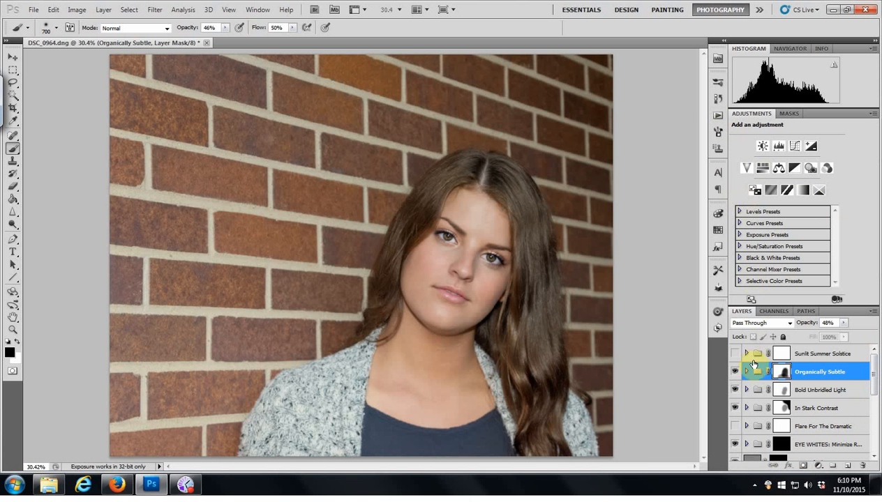
Step: Open the actions list and browse to the Workflow Tools and Color Cast Correctors sections
left_click(719, 118)
mouse_move(702, 115)
left_mouse_down()
mouse_move(701, 446)
mouse_move(704, 380)
left_mouse_up()
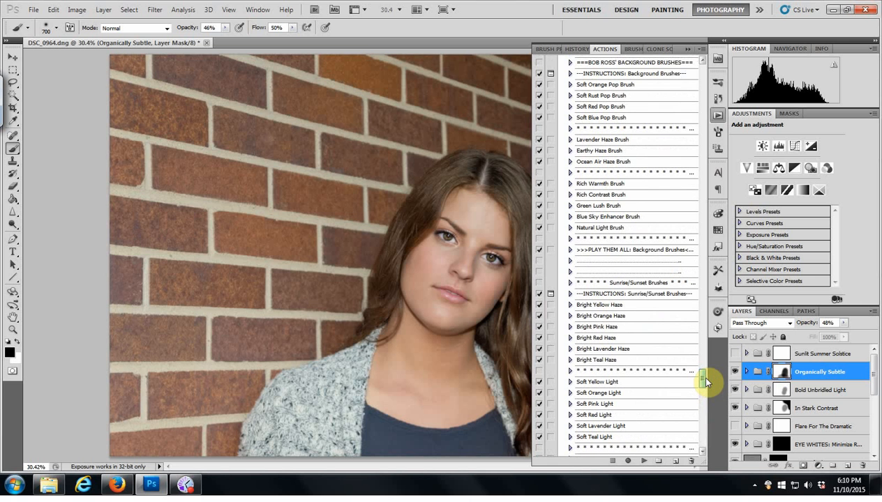
mouse_move(706, 380)
left_mouse_down()
mouse_move(703, 440)
mouse_move(704, 328)
left_mouse_up()
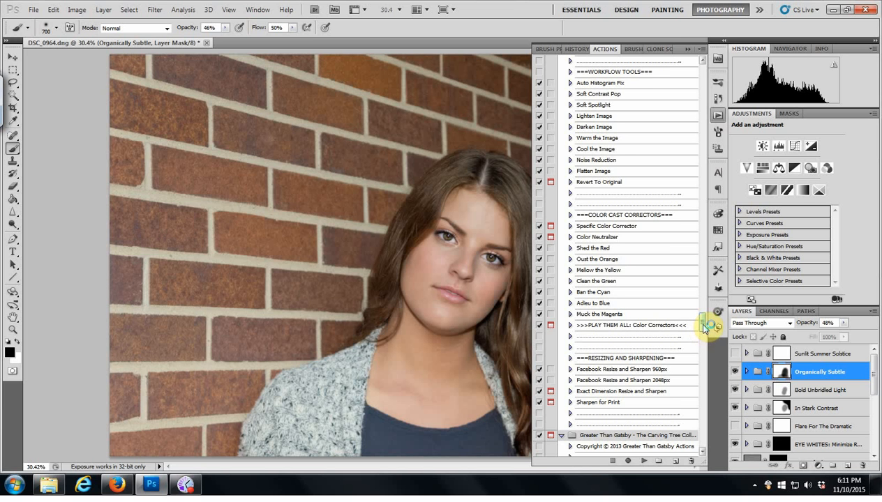
left_click_drag(704, 329, 704, 328)
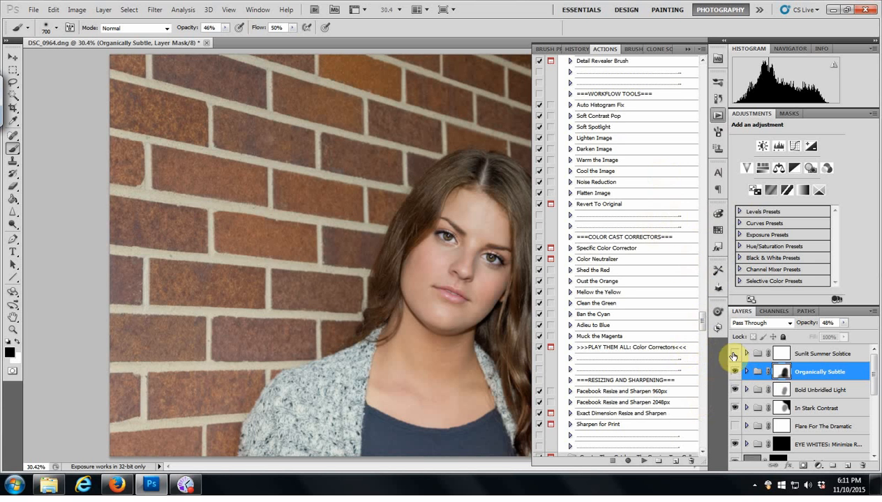
Step: Run the Soft Contrast Pop action from the Workflow Tools and toggle its layer group off and on to compare
mouse_move(703, 325)
left_mouse_down()
mouse_move(703, 237)
mouse_move(702, 318)
mouse_move(704, 307)
left_mouse_up()
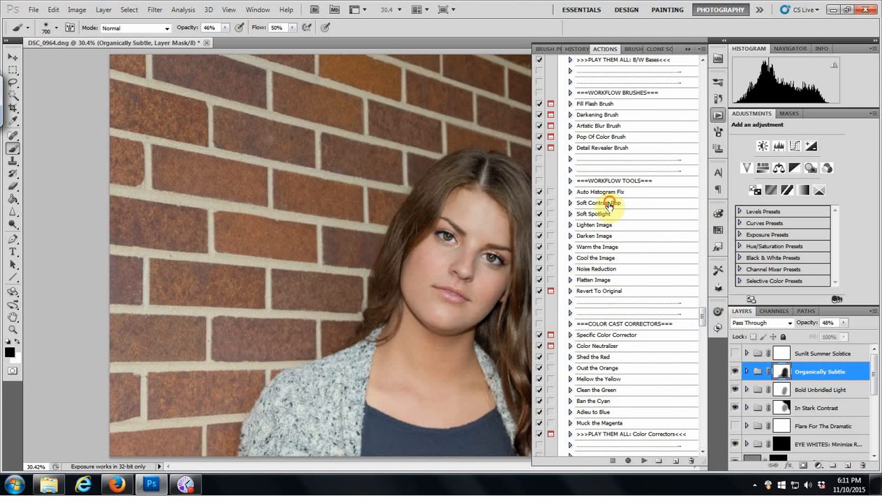
left_click(609, 204)
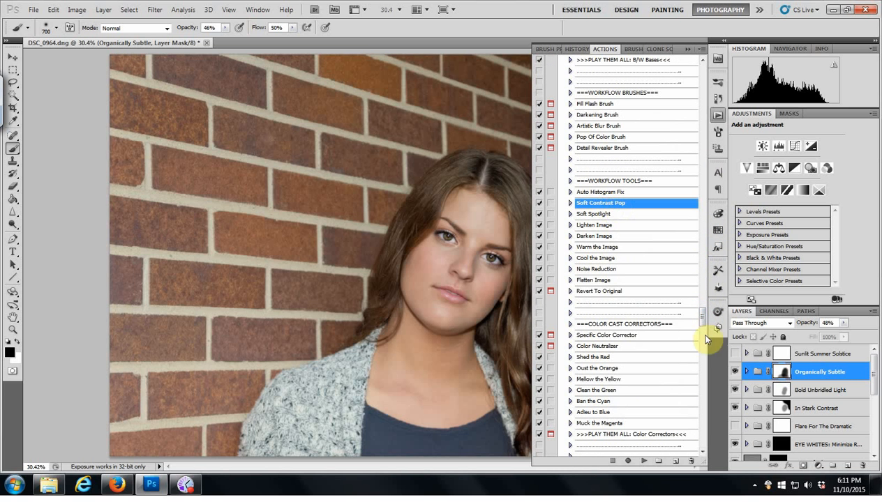
left_click(643, 461)
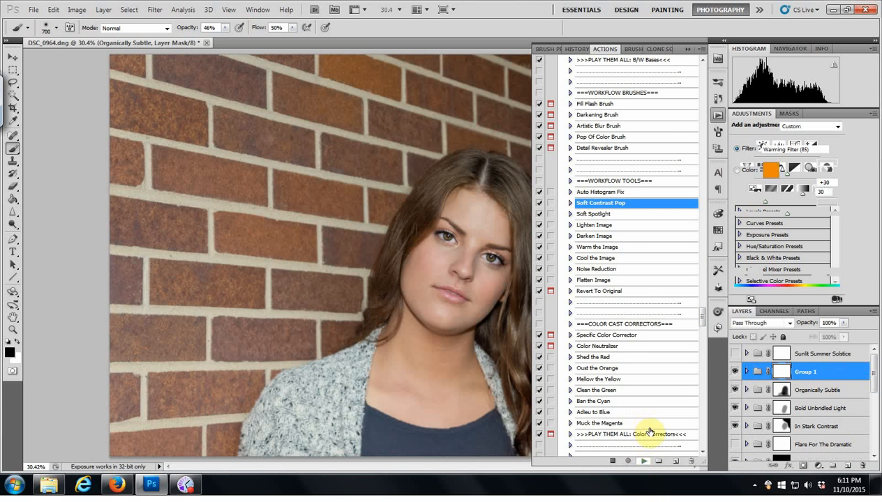
left_click(718, 117)
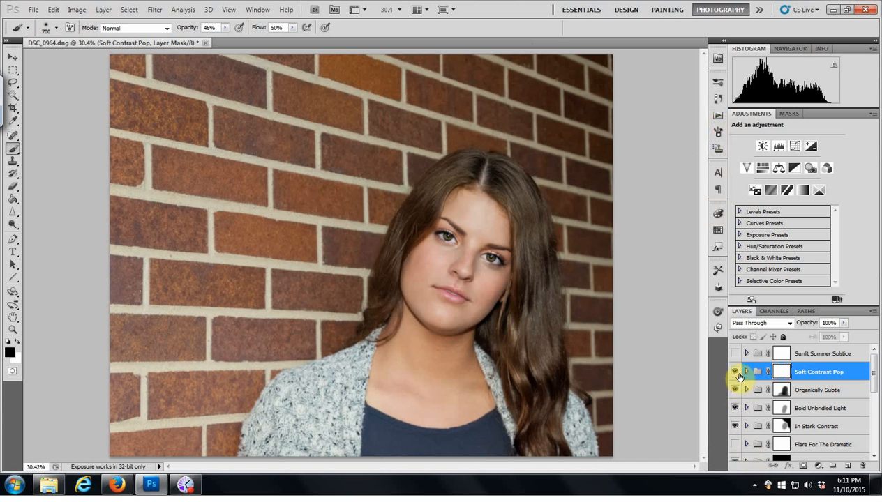
left_click(734, 375)
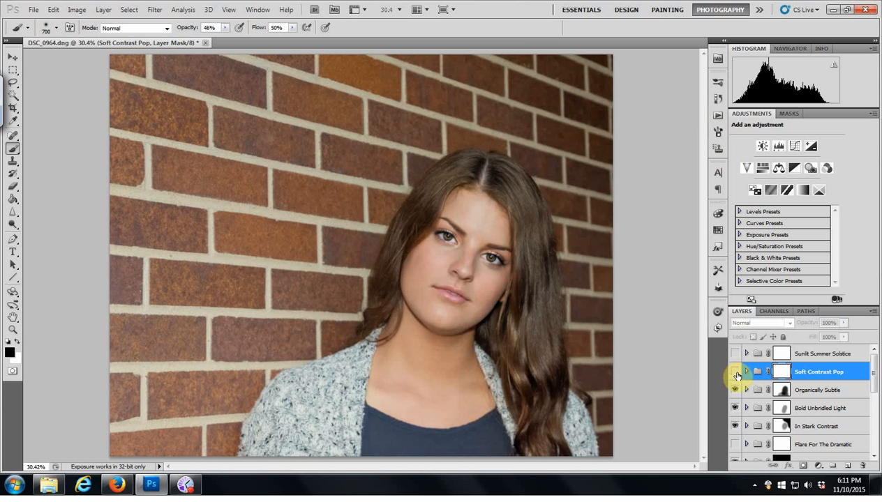
left_click(735, 374)
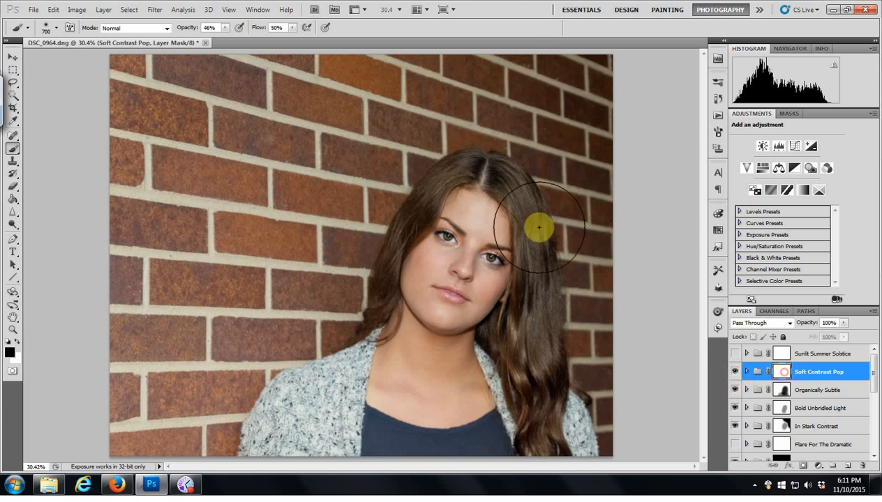
Step: Paint the Soft Contrast Pop effect off the woman's face and neck and compare the image with and without it
mouse_move(470, 222)
left_mouse_down()
mouse_move(458, 292)
mouse_move(478, 223)
mouse_move(462, 294)
mouse_move(472, 251)
mouse_move(427, 331)
mouse_move(449, 388)
mouse_move(418, 378)
mouse_move(429, 383)
mouse_move(466, 223)
mouse_move(470, 263)
mouse_move(484, 249)
mouse_move(475, 228)
mouse_move(450, 257)
mouse_move(446, 239)
mouse_move(439, 248)
mouse_move(478, 219)
mouse_move(493, 238)
mouse_move(498, 271)
mouse_move(490, 307)
mouse_move(427, 347)
mouse_move(417, 364)
mouse_move(466, 388)
mouse_move(420, 366)
mouse_move(430, 378)
mouse_move(450, 370)
mouse_move(434, 358)
mouse_move(456, 285)
mouse_move(443, 266)
mouse_move(481, 206)
mouse_move(492, 246)
mouse_move(463, 284)
mouse_move(435, 283)
mouse_move(430, 380)
mouse_move(451, 380)
mouse_move(459, 321)
mouse_move(484, 340)
mouse_move(460, 266)
mouse_move(435, 273)
mouse_move(454, 298)
mouse_move(416, 362)
mouse_move(434, 377)
mouse_move(478, 367)
left_mouse_up()
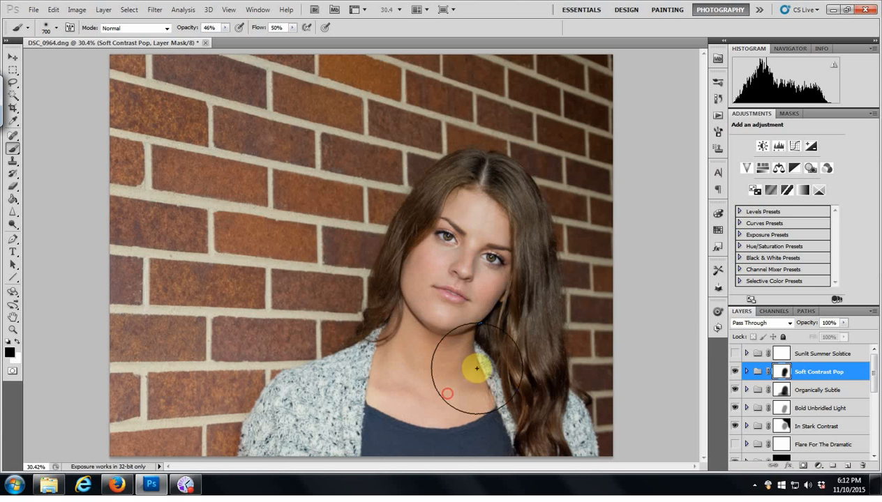
left_click(735, 373)
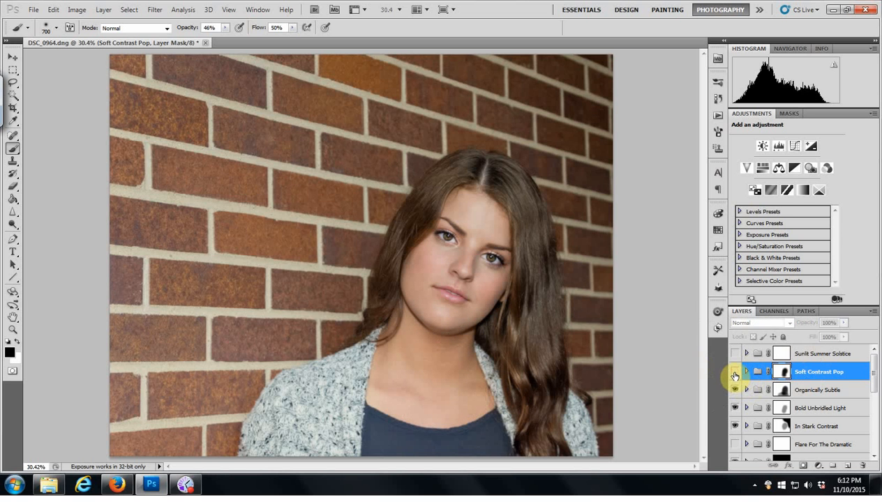
left_click(734, 373)
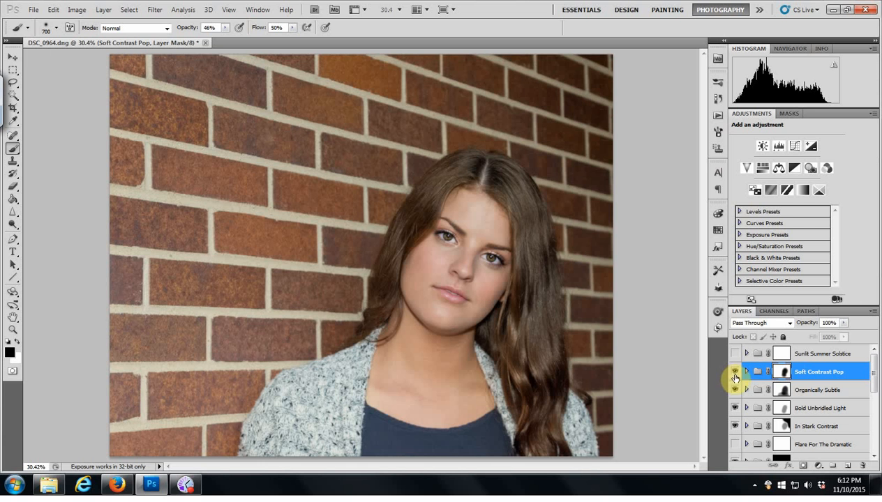
left_click(735, 373)
left_click(735, 373)
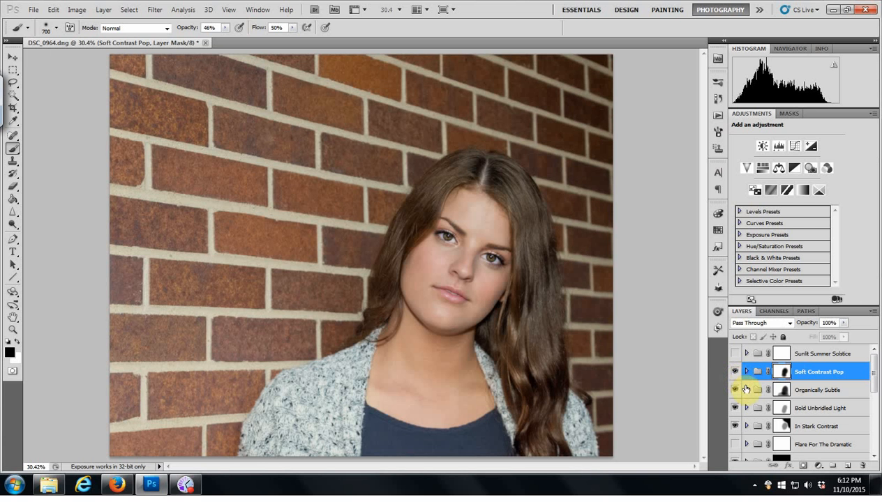
Step: Run the Dark Grey Forest action from the Finishing Overlays and set its group to 35% opacity
left_click(718, 116)
mouse_move(702, 320)
left_mouse_down()
mouse_move(706, 443)
mouse_move(704, 407)
left_mouse_up()
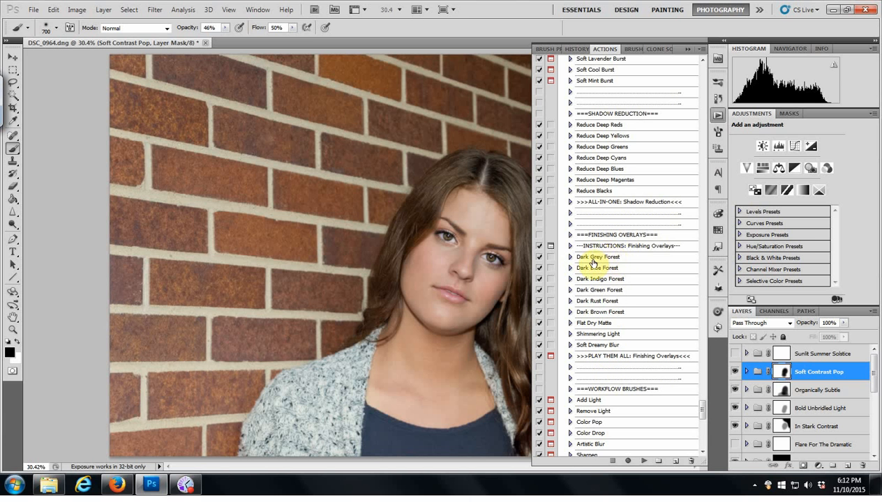
left_click(600, 258)
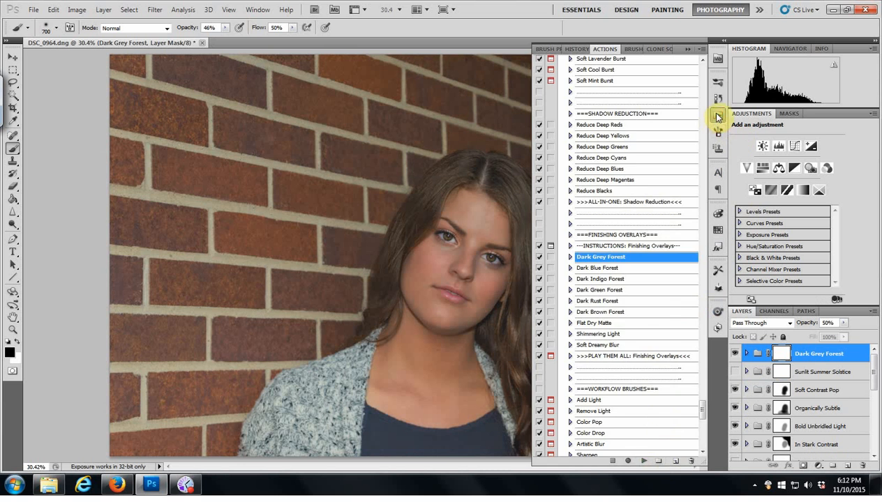
left_click(718, 117)
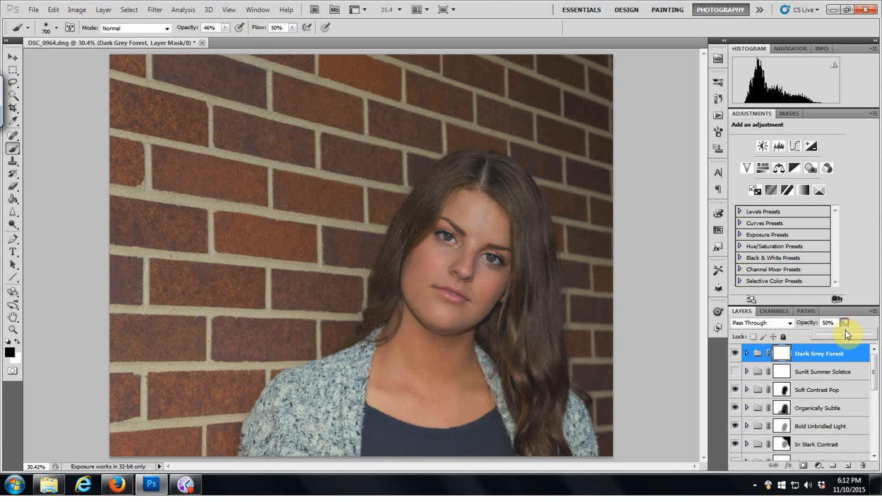
left_click_drag(837, 340, 829, 353)
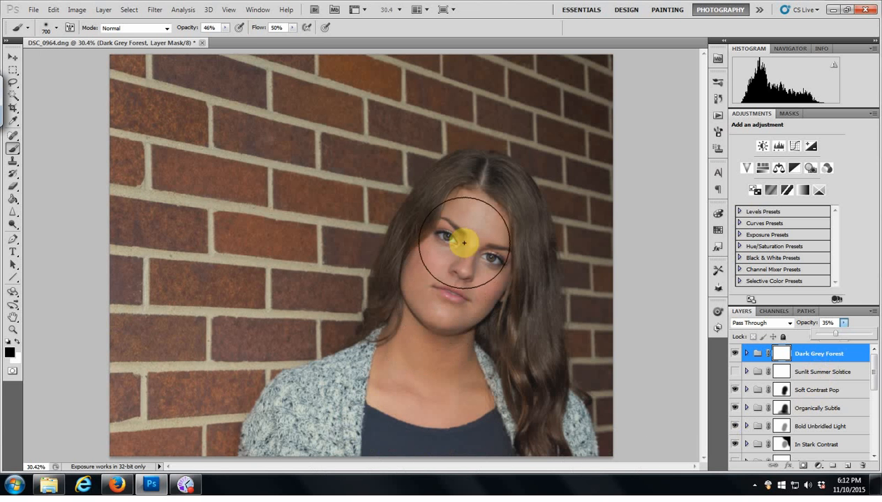
Step: Paint the Dark Grey Forest effect off the woman's face, hair and body
mouse_move(469, 237)
left_mouse_down()
mouse_move(435, 286)
mouse_move(466, 240)
mouse_move(438, 351)
mouse_move(432, 325)
mouse_move(447, 365)
mouse_move(456, 344)
mouse_move(455, 379)
mouse_move(442, 364)
mouse_move(413, 379)
mouse_move(442, 334)
mouse_move(465, 225)
mouse_move(462, 233)
mouse_move(477, 210)
mouse_move(481, 308)
mouse_move(469, 299)
mouse_move(464, 244)
mouse_move(409, 367)
mouse_move(449, 375)
mouse_move(464, 285)
mouse_move(434, 296)
mouse_move(466, 223)
mouse_move(470, 259)
mouse_move(471, 231)
mouse_move(458, 280)
mouse_move(480, 250)
mouse_move(454, 277)
mouse_move(466, 213)
mouse_move(481, 219)
mouse_move(476, 207)
mouse_move(489, 282)
left_mouse_up()
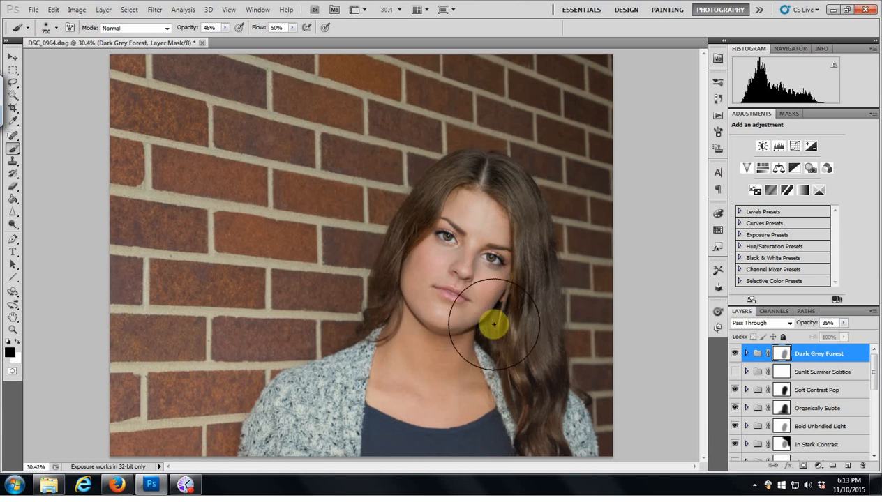
mouse_move(493, 324)
left_mouse_down()
mouse_move(499, 397)
mouse_move(484, 374)
mouse_move(422, 360)
mouse_move(450, 248)
mouse_move(470, 210)
mouse_move(459, 216)
mouse_move(439, 264)
mouse_move(424, 318)
mouse_move(433, 340)
mouse_move(417, 377)
mouse_move(408, 391)
mouse_move(397, 383)
mouse_move(374, 410)
mouse_move(349, 414)
mouse_move(452, 395)
mouse_move(484, 418)
mouse_move(457, 394)
mouse_move(307, 72)
left_mouse_up()
mouse_move(480, 391)
left_mouse_down()
mouse_move(510, 394)
mouse_move(481, 377)
mouse_move(498, 274)
mouse_move(508, 319)
mouse_move(504, 402)
mouse_move(493, 413)
mouse_move(482, 239)
mouse_move(464, 235)
mouse_move(463, 225)
mouse_move(444, 263)
mouse_move(456, 267)
mouse_move(431, 292)
mouse_move(430, 309)
mouse_move(450, 305)
mouse_move(463, 240)
mouse_move(431, 376)
mouse_move(437, 365)
mouse_move(456, 377)
mouse_move(486, 373)
mouse_move(476, 493)
left_mouse_up()
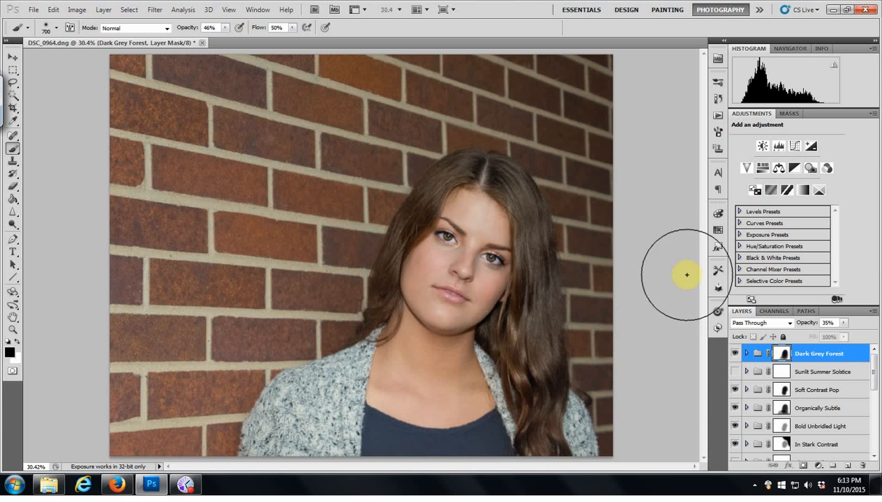
Step: Find the Mulletgod's Action-A-Plenty set in the actions list and expand it
left_click(717, 120)
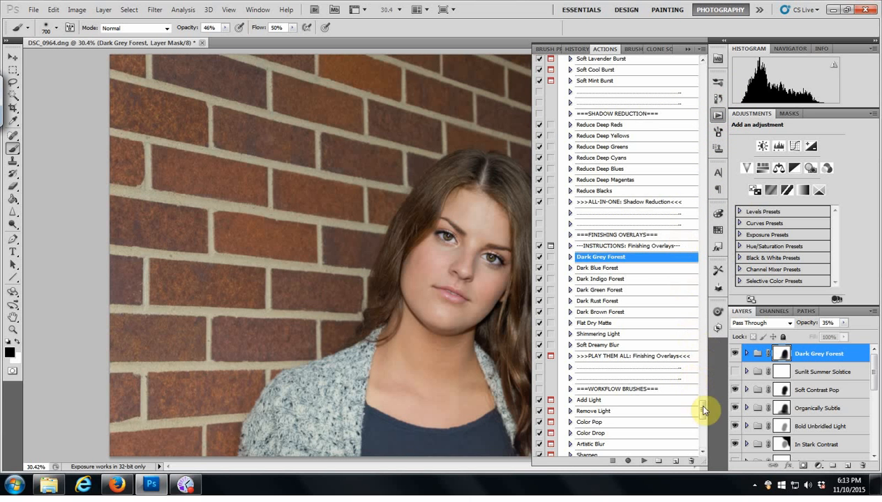
left_click_drag(703, 419, 704, 76)
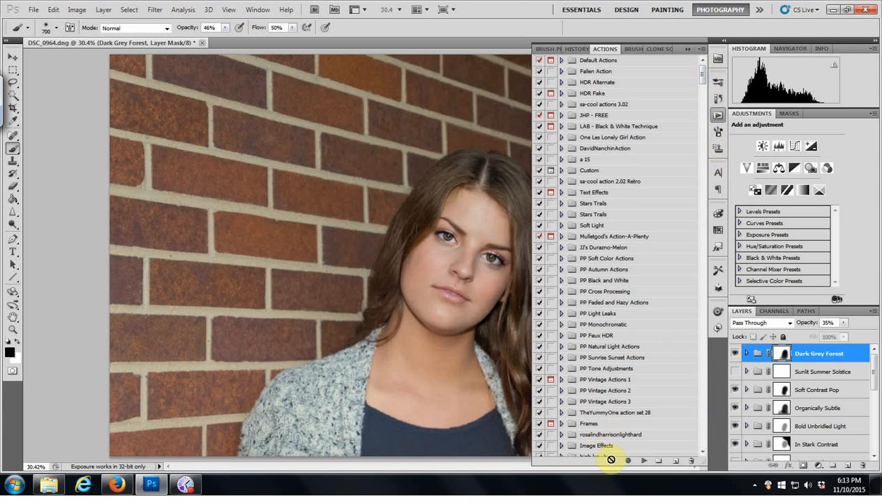
left_click_drag(707, 76, 703, 175)
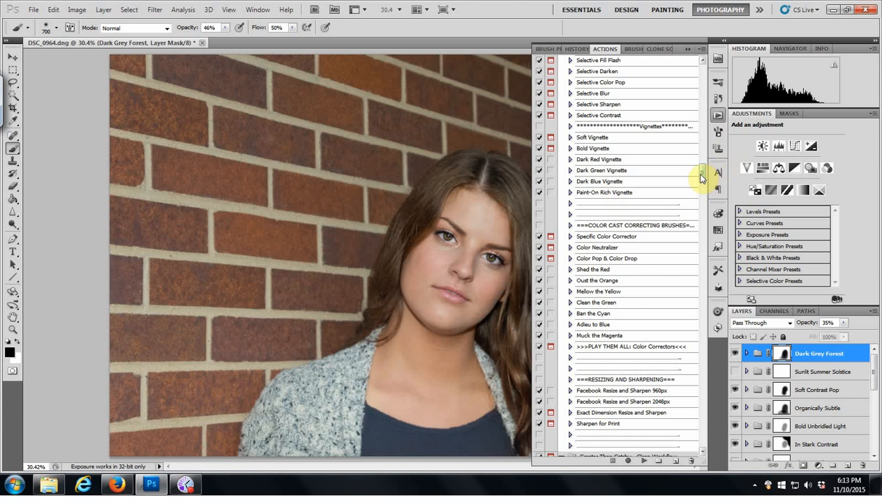
left_click_drag(704, 180, 705, 77)
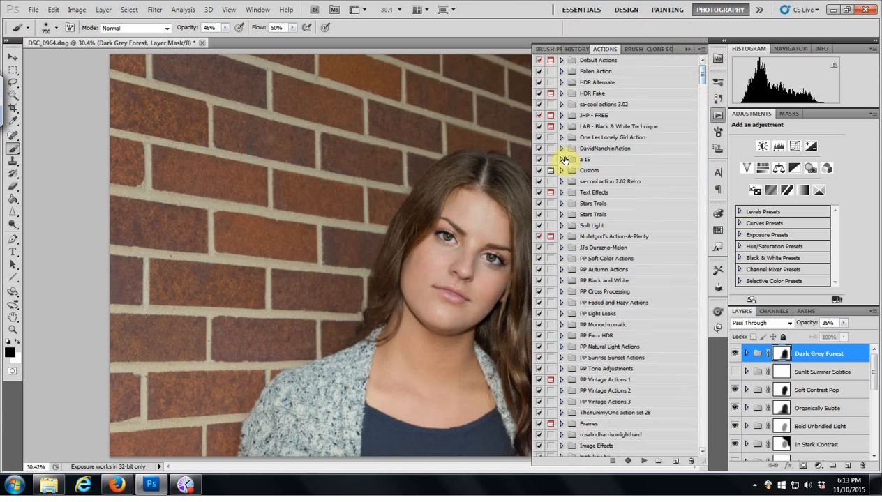
left_click(561, 238)
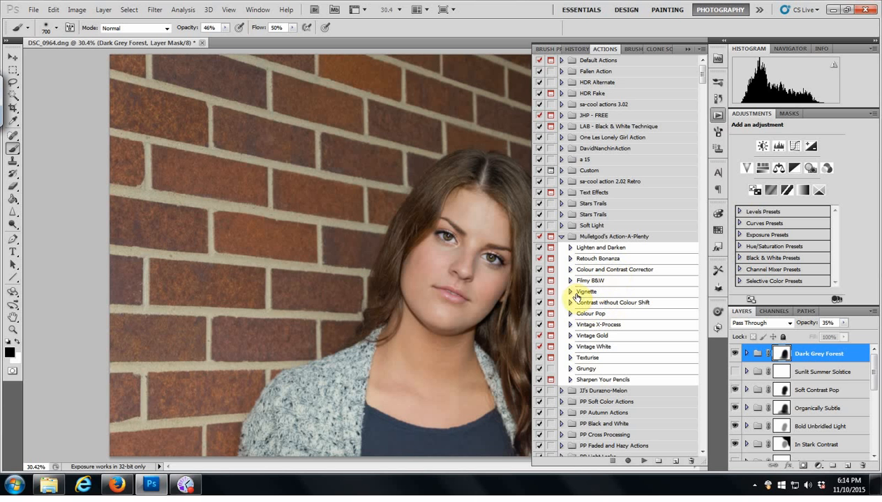
Step: Flatten the image, discarding the hidden layers
left_click(103, 11)
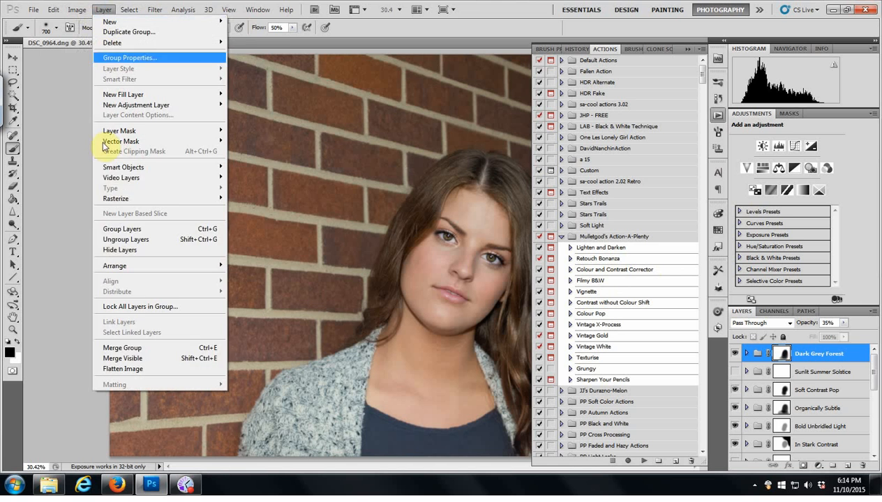
left_click(119, 370)
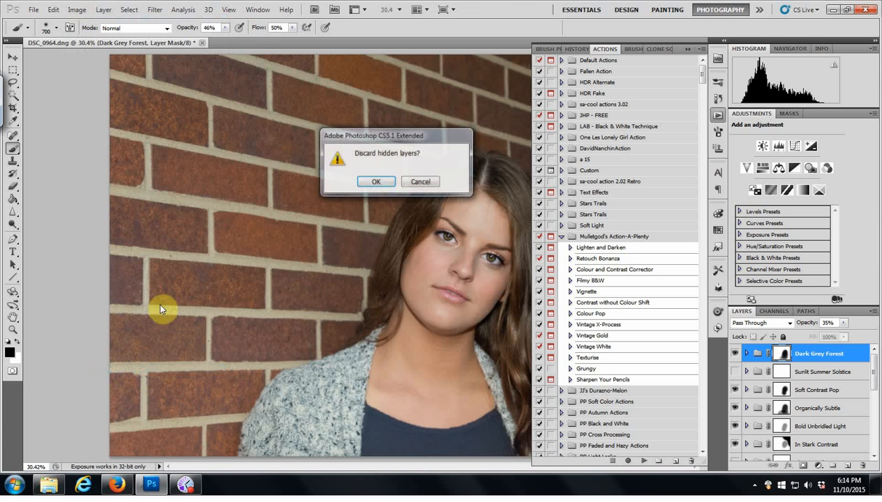
left_click(376, 183)
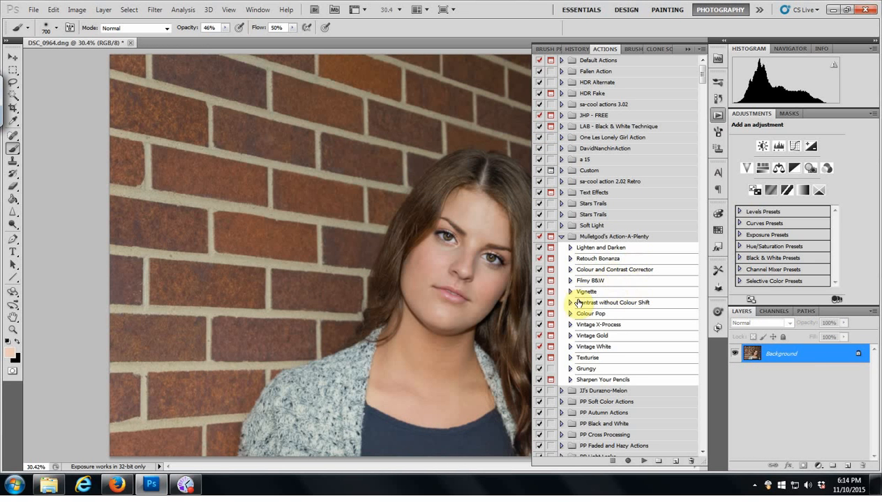
Step: Run the Vignette action from Mulletgod's Action-A-Plenty, continue to its resizing stage and uncover the whole photo
left_click(588, 292)
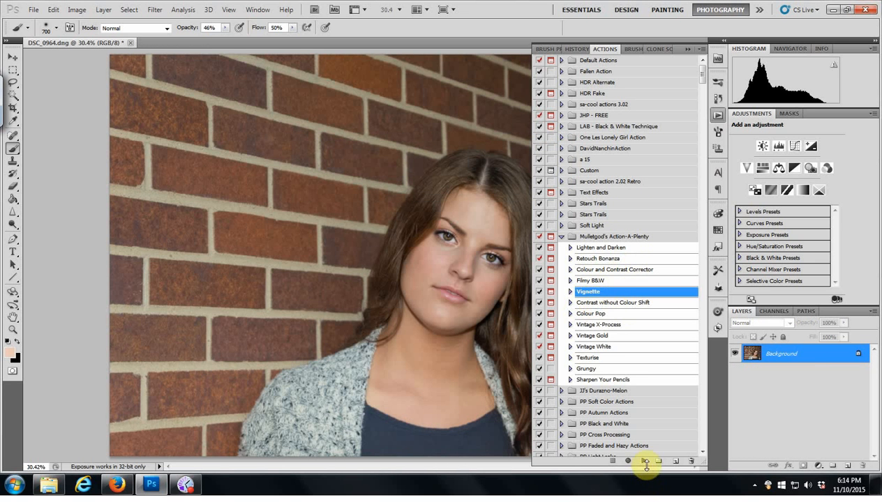
left_click(643, 464)
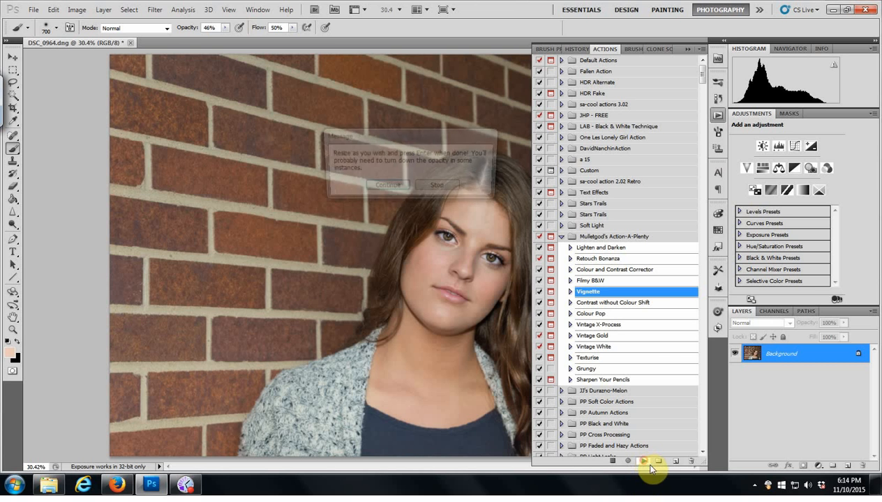
left_click(385, 188)
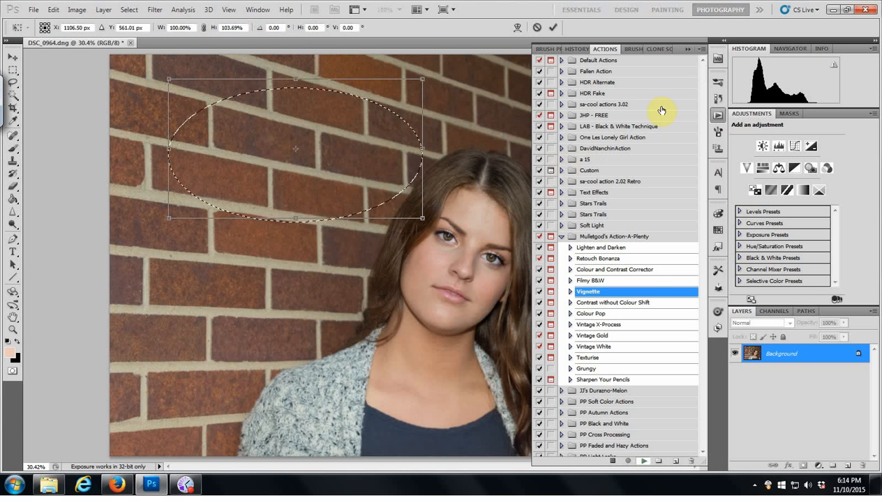
left_click(718, 115)
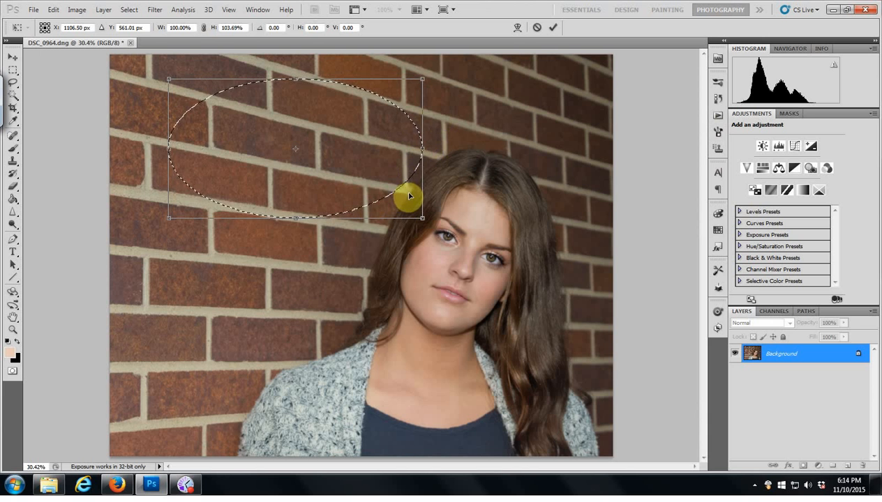
Step: Stretch the vignette's elliptical selection out to the photo's right, top and bottom edges, at 175.15% width and 300% height
left_click_drag(423, 145, 611, 171)
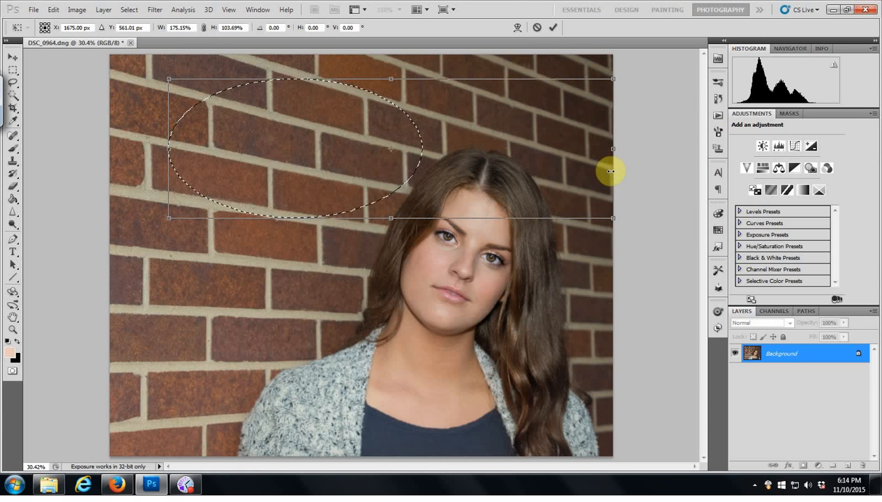
left_click_drag(391, 70, 393, 54)
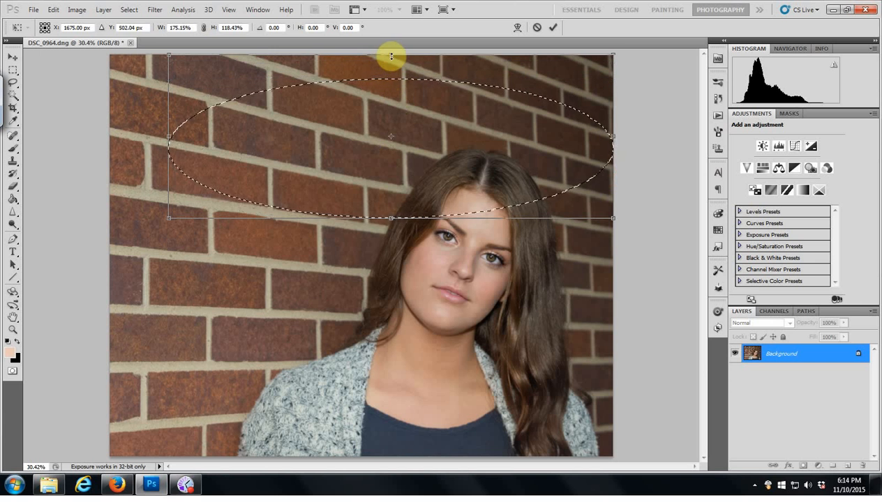
left_click_drag(392, 217, 388, 453)
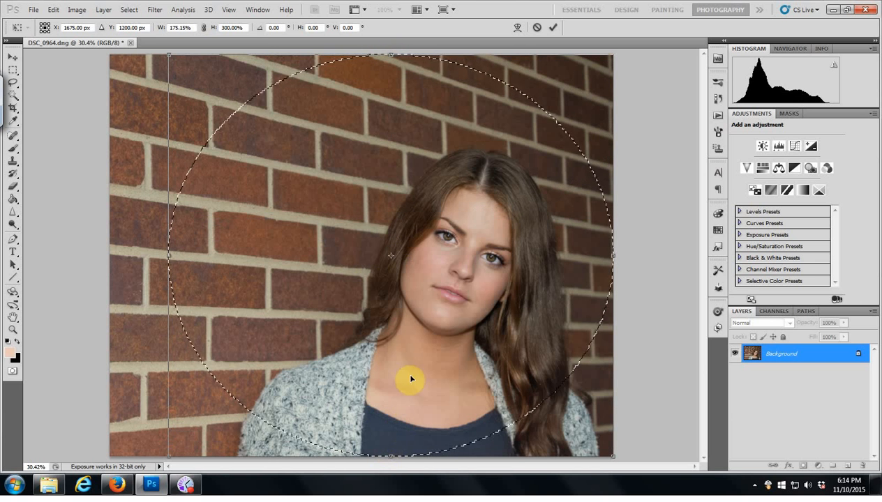
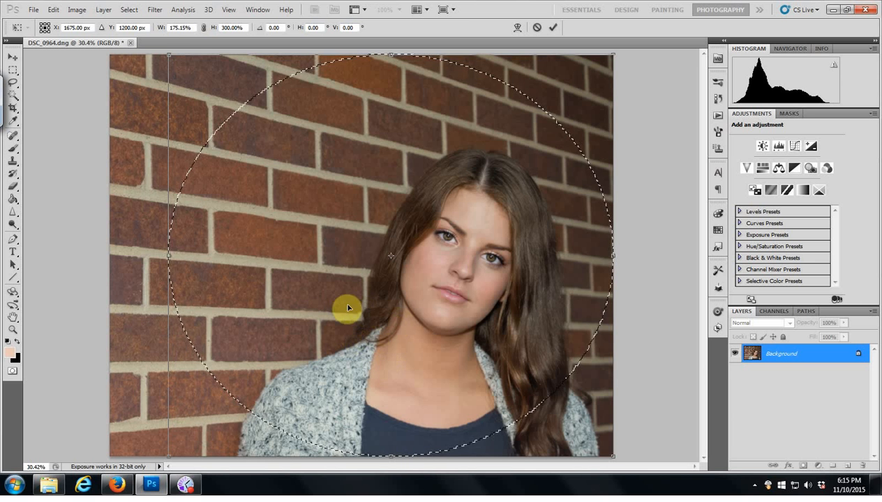
Step: Narrow the elliptical selection to 148.07% width and 288.29% height, centre it around the woman and apply the transformation
left_click_drag(159, 256, 248, 274)
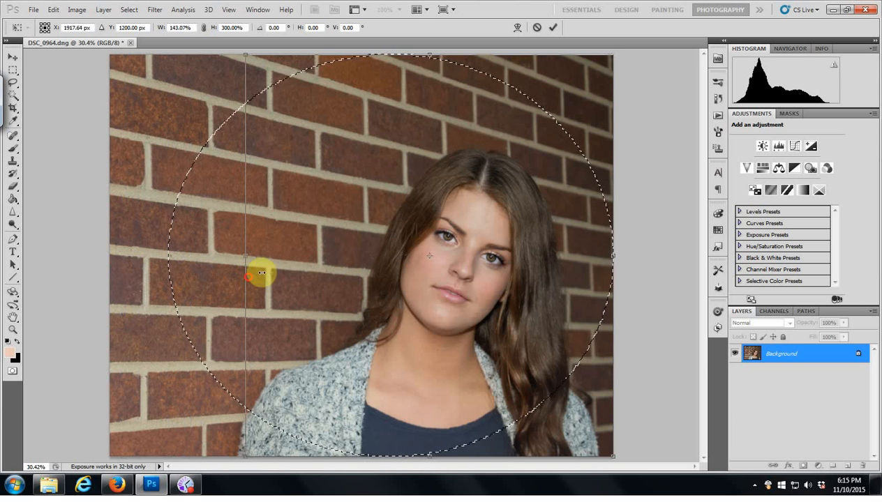
left_click_drag(399, 356, 432, 356)
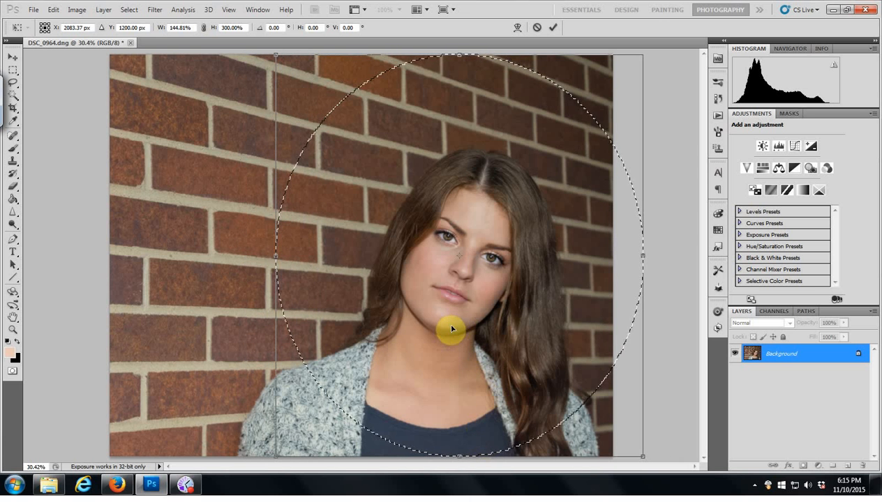
left_click_drag(460, 56, 460, 70)
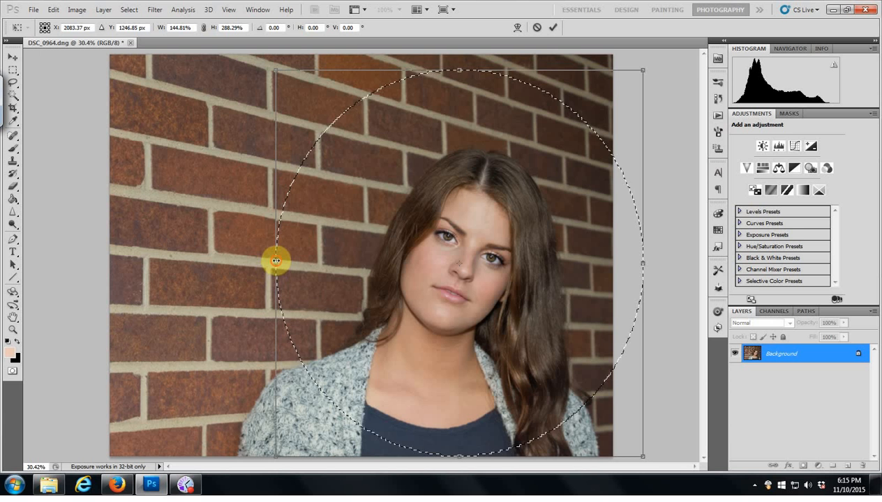
left_click_drag(276, 261, 268, 260)
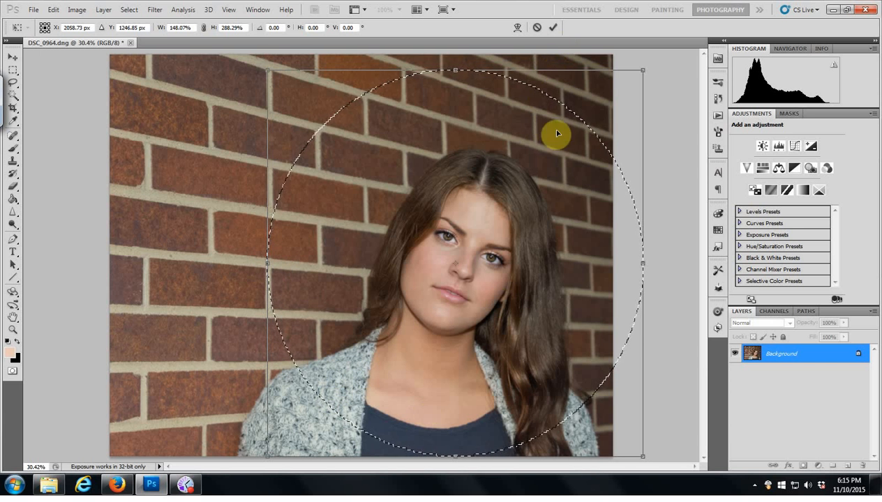
left_click(552, 28)
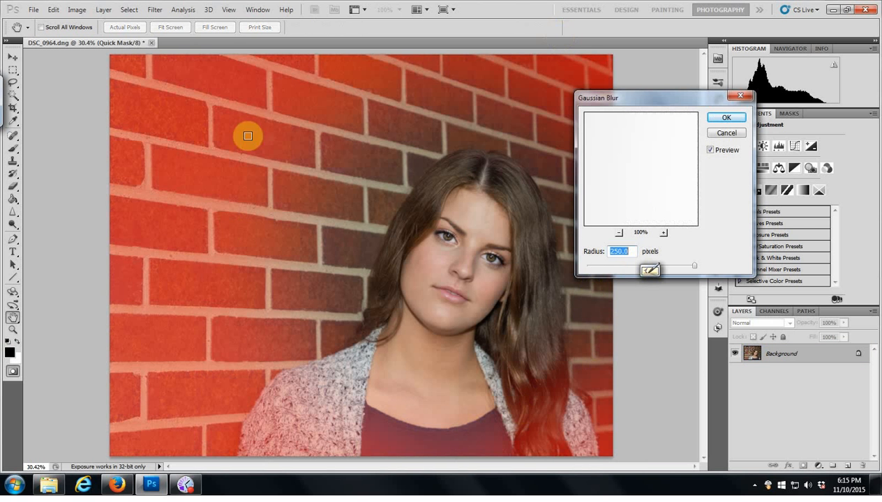
Step: Accept the 250-pixel Gaussian Blur to finish the vignette, switch to the Brush tool and compare the photo with the Vignette layer hidden and shown
left_click(729, 118)
key("b")
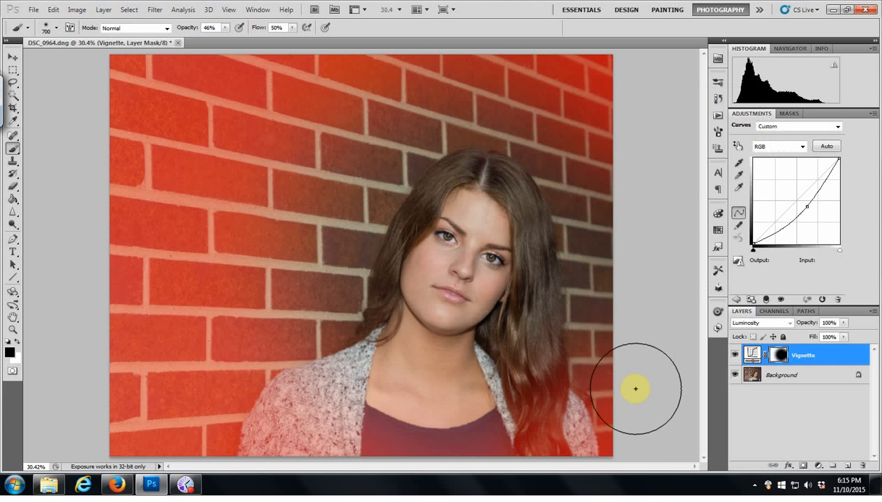
left_click(735, 356)
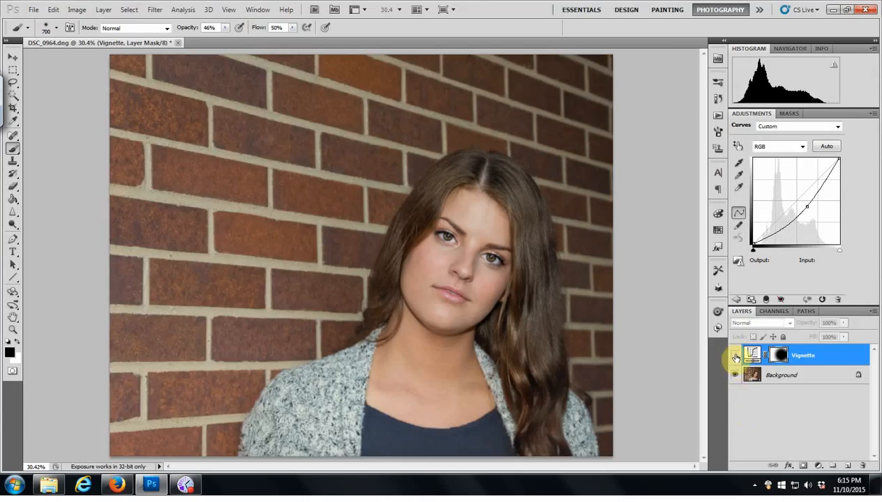
left_click(734, 356)
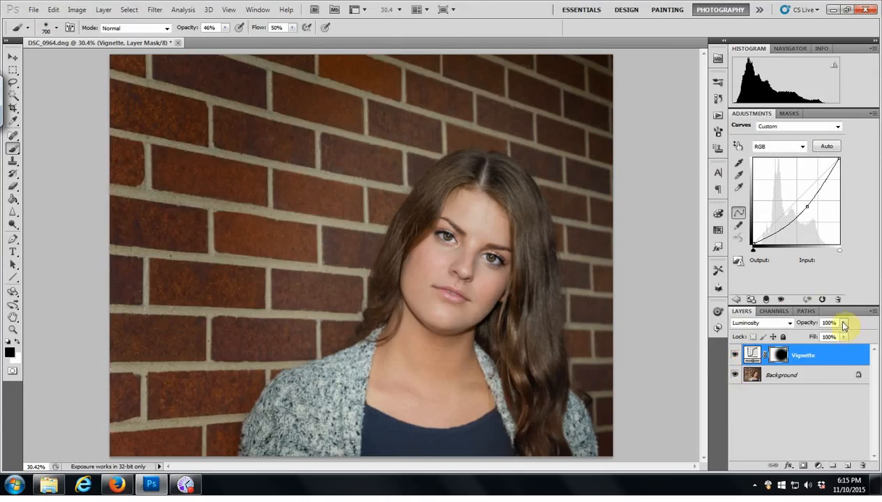
Step: Lower the Vignette layer's opacity to 59% and compare the photo with and without it
left_click_drag(834, 339, 827, 340)
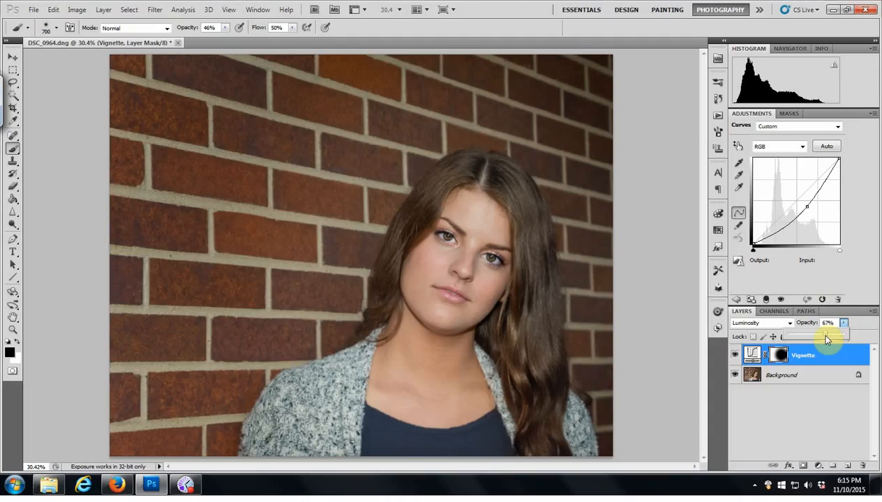
left_click_drag(826, 340, 823, 339)
left_click(735, 358)
left_click(736, 357)
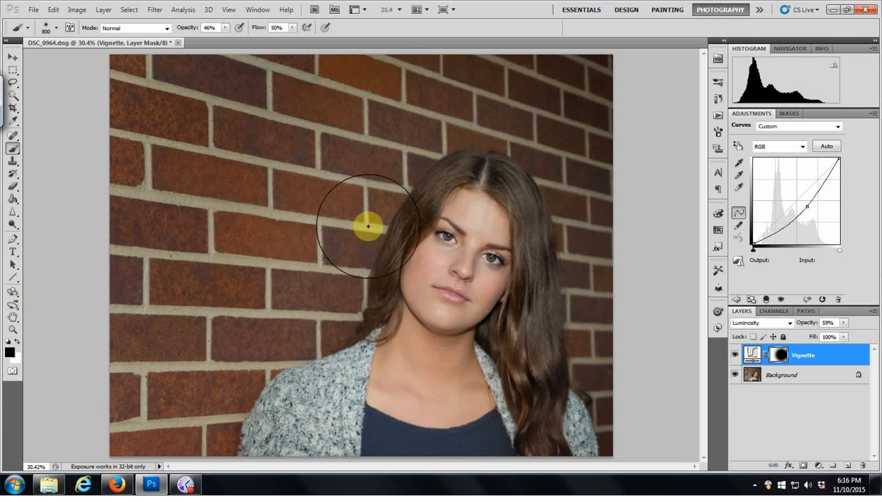
Step: Enlarge the brush to 1800 pixels, soften the vignette on the wall beside the woman and check it by toggling the layer's visibility
key("bracketright")
key("bracketright")
key("bracketright")
key("bracketright")
key("bracketright")
key("bracketright")
key("bracketright")
key("bracketright")
key("bracketright")
key("bracketright")
key("bracketright")
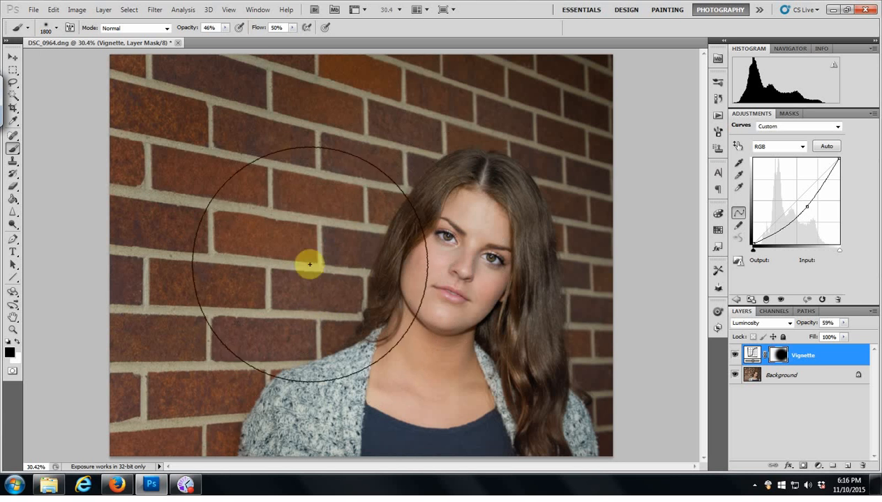
left_click(318, 284)
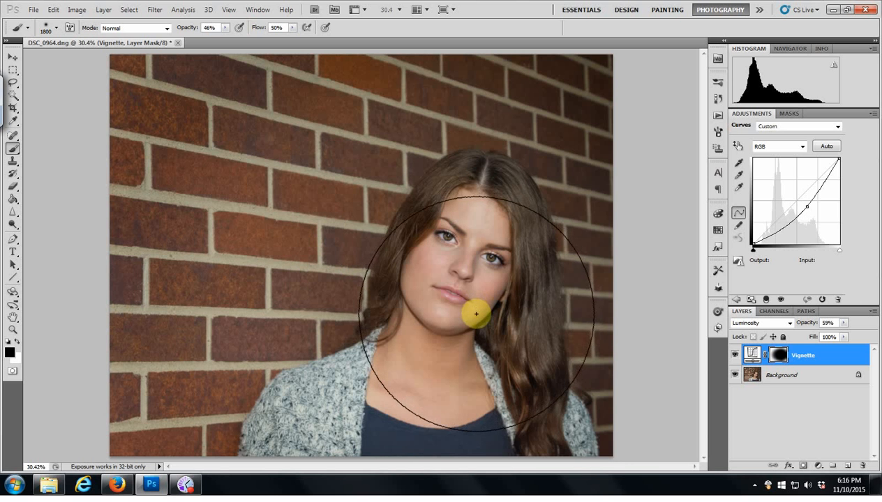
left_click(735, 355)
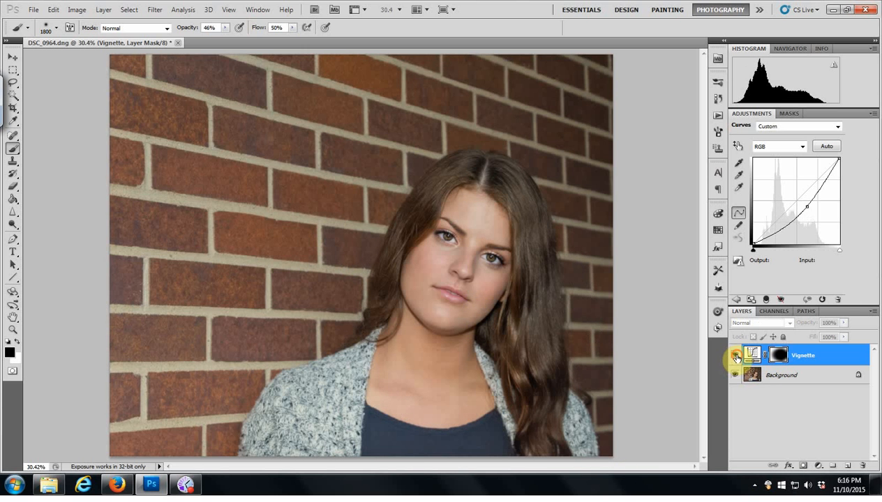
left_click(734, 356)
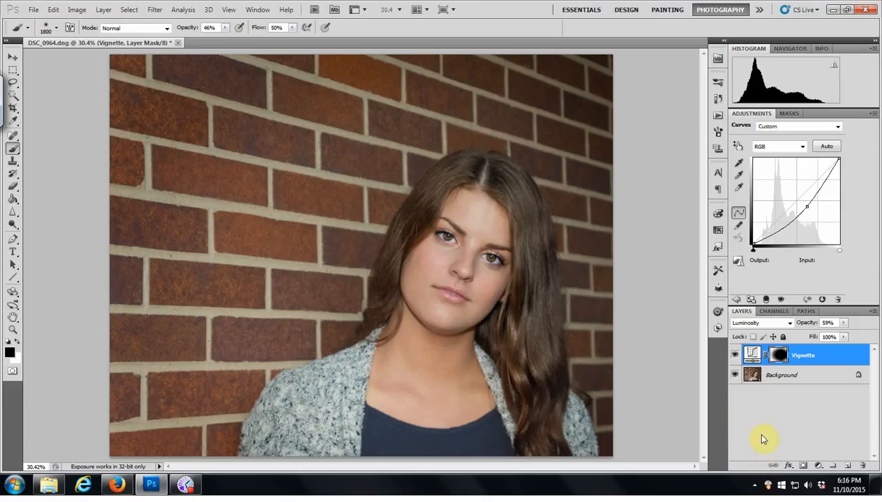
Step: Look through the actions of Greater Than Gatsby's Radiance Collection in the actions list
left_click(718, 116)
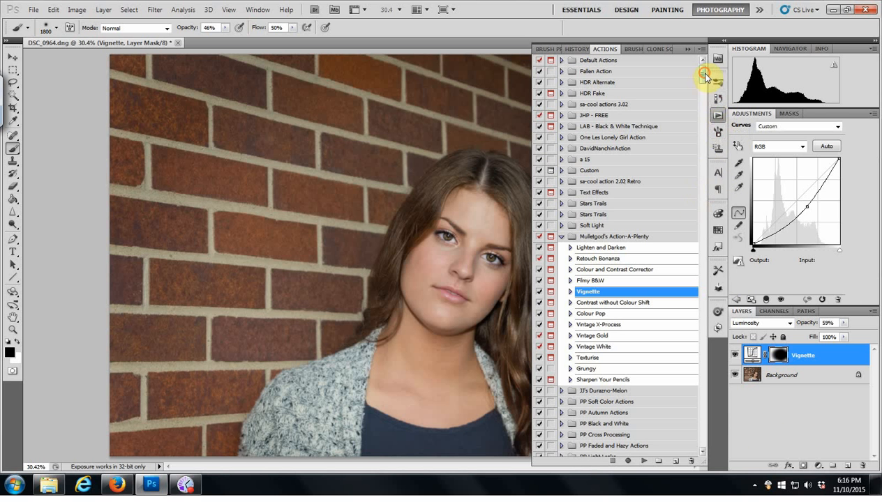
left_click_drag(703, 74, 703, 110)
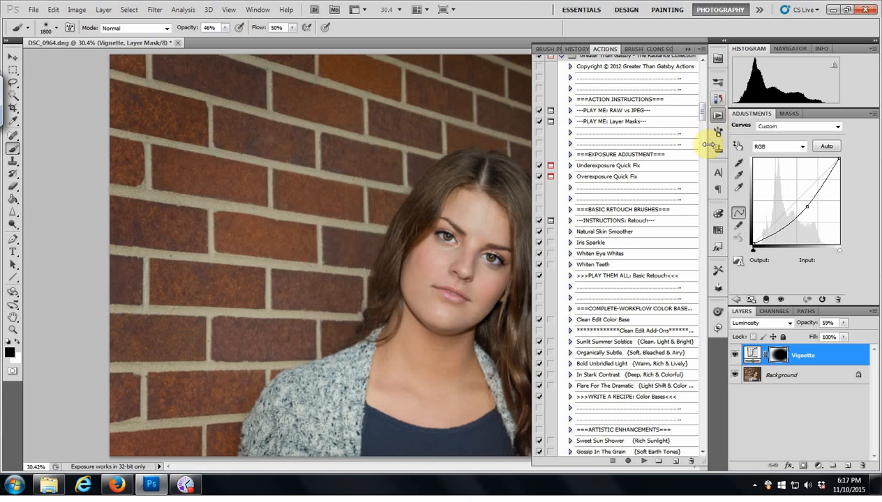
left_click(718, 116)
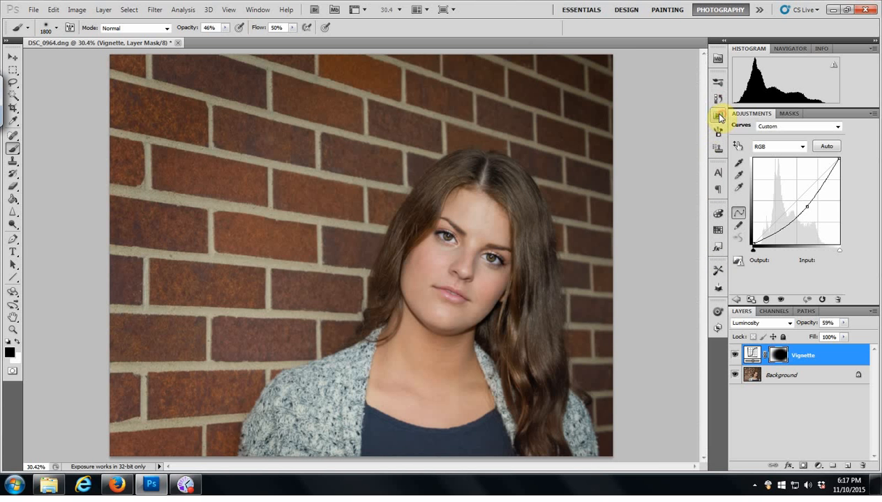
Step: Compare the photo's Crop history state with the last Brush Tool state several times, zoomed out, ending on the last state
left_click(718, 98)
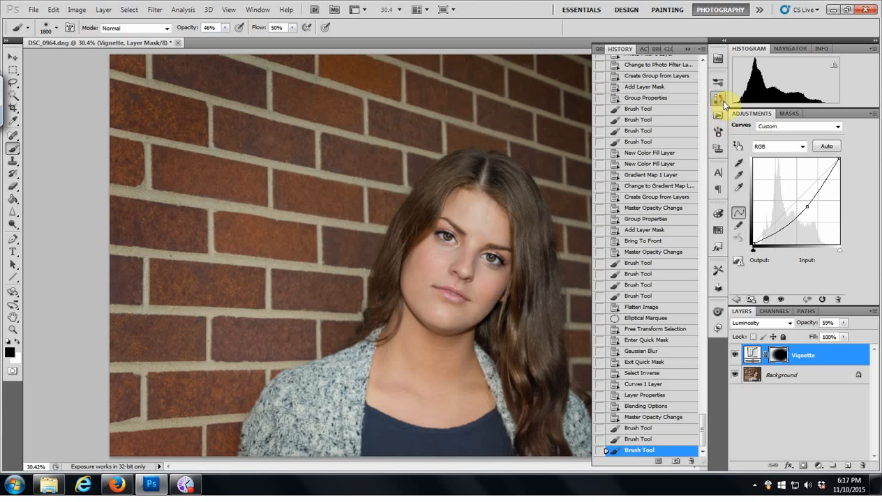
mouse_move(702, 435)
left_mouse_down()
mouse_move(713, 190)
mouse_move(703, 63)
left_mouse_up()
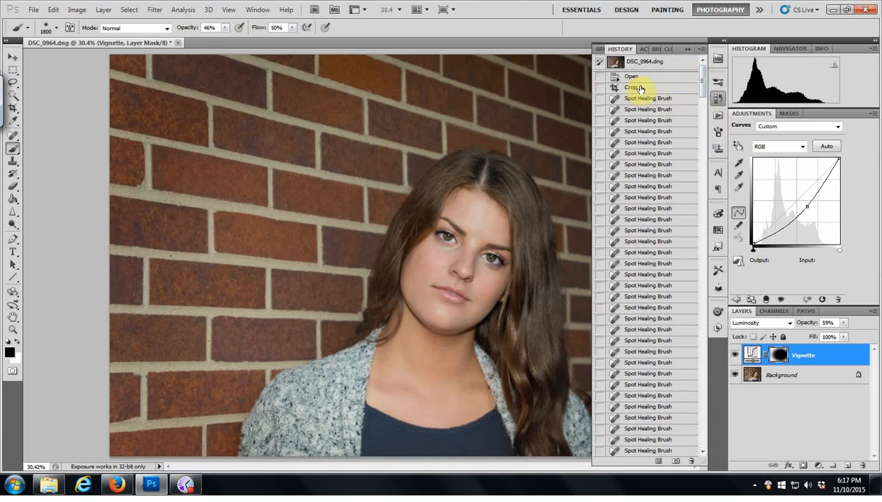
left_click(632, 88)
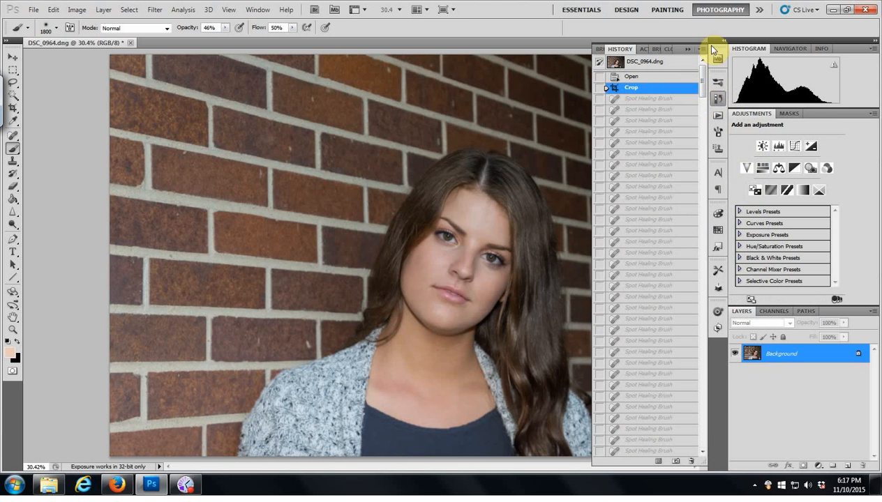
key("ctrl+minus")
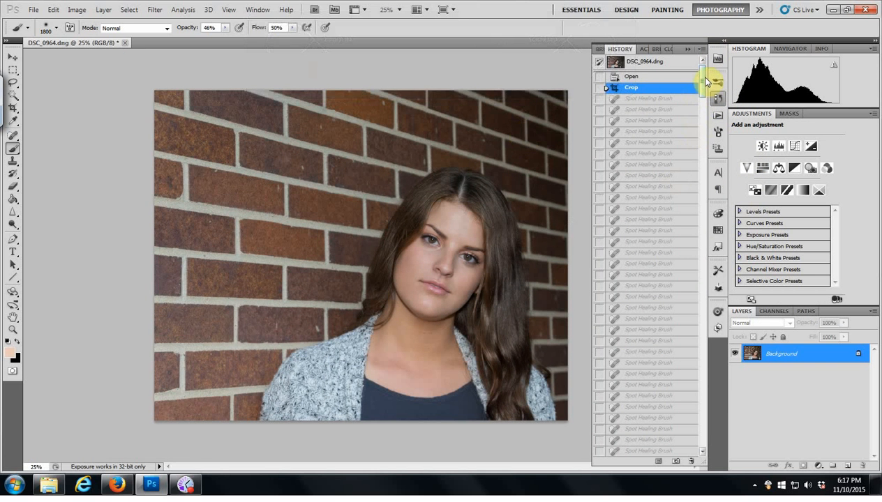
mouse_move(702, 76)
left_mouse_down()
mouse_move(691, 190)
mouse_move(693, 429)
mouse_move(679, 465)
left_mouse_up()
left_click(636, 453)
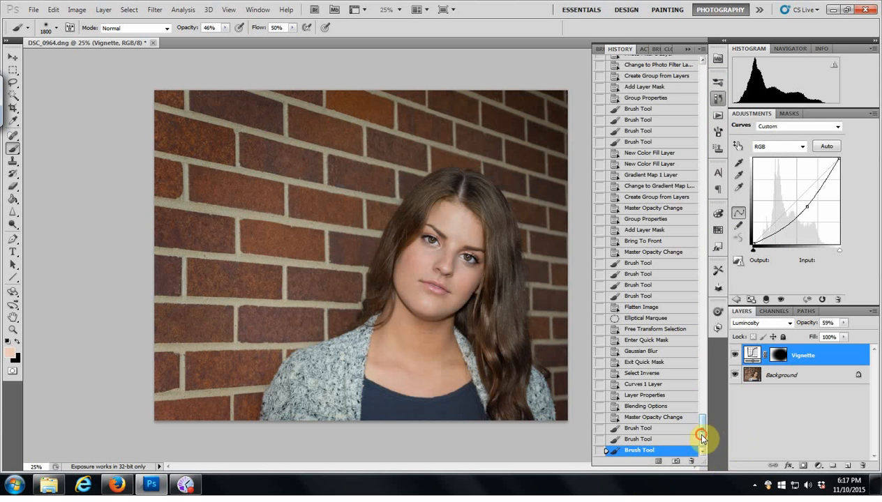
left_click_drag(702, 437, 717, 74)
left_click(628, 90)
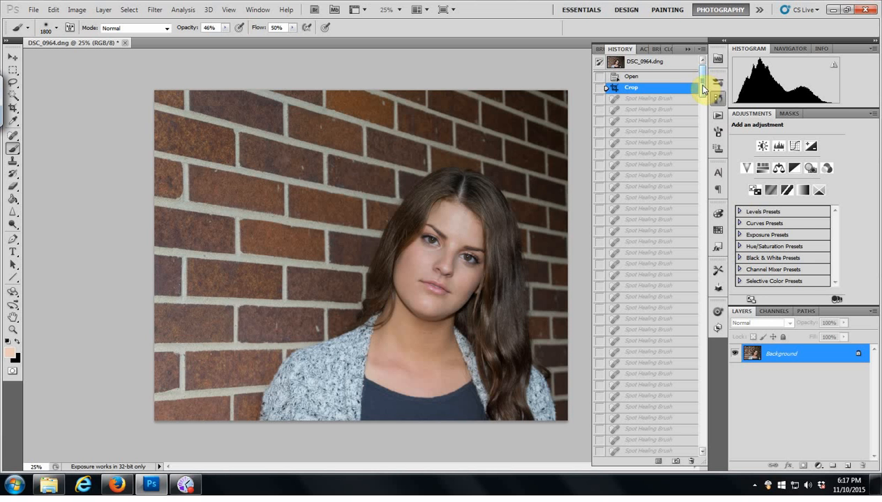
mouse_move(703, 87)
left_mouse_down()
mouse_move(695, 377)
mouse_move(703, 451)
left_mouse_up()
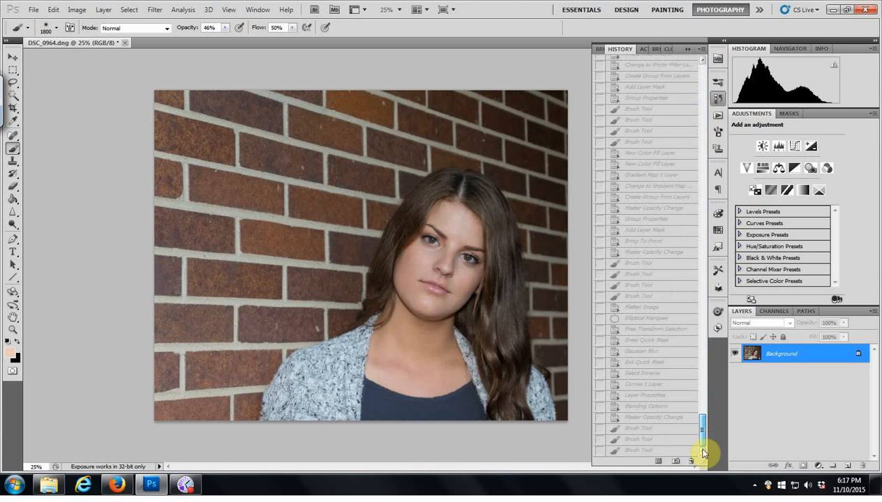
left_click(635, 451)
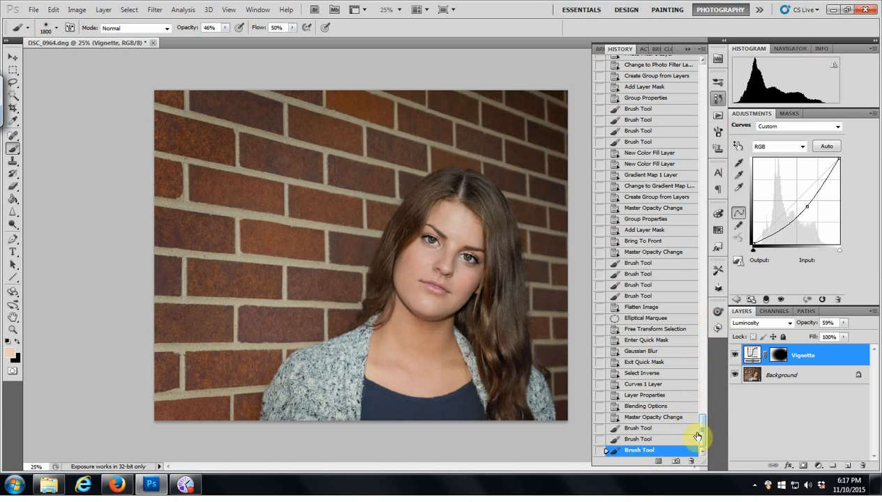
mouse_move(702, 435)
left_mouse_down()
mouse_move(715, 256)
mouse_move(707, 71)
left_mouse_up()
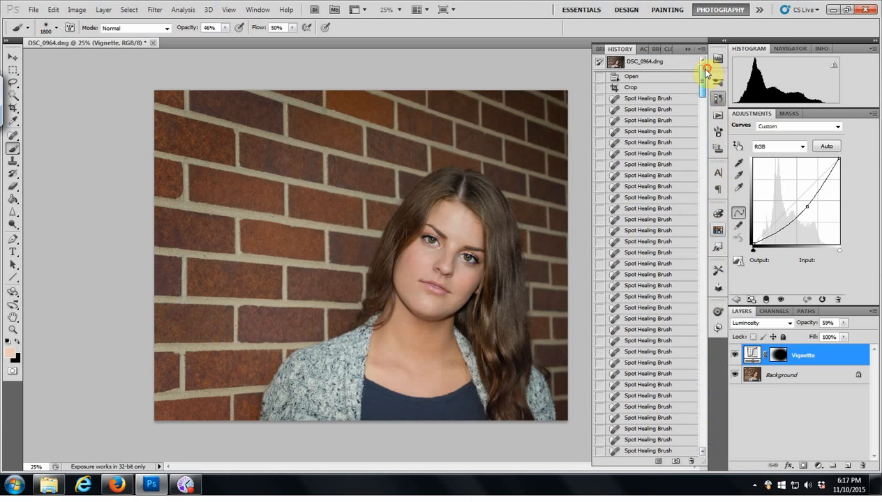
left_click(629, 88)
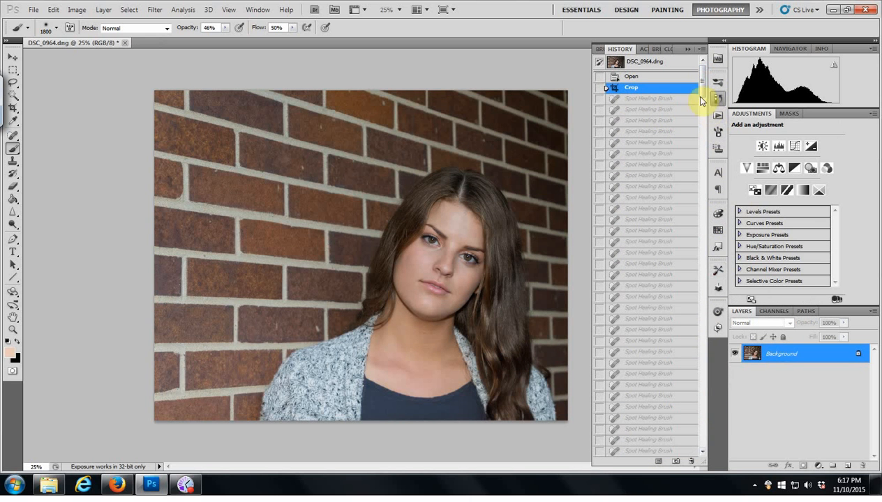
left_click_drag(699, 83, 690, 452)
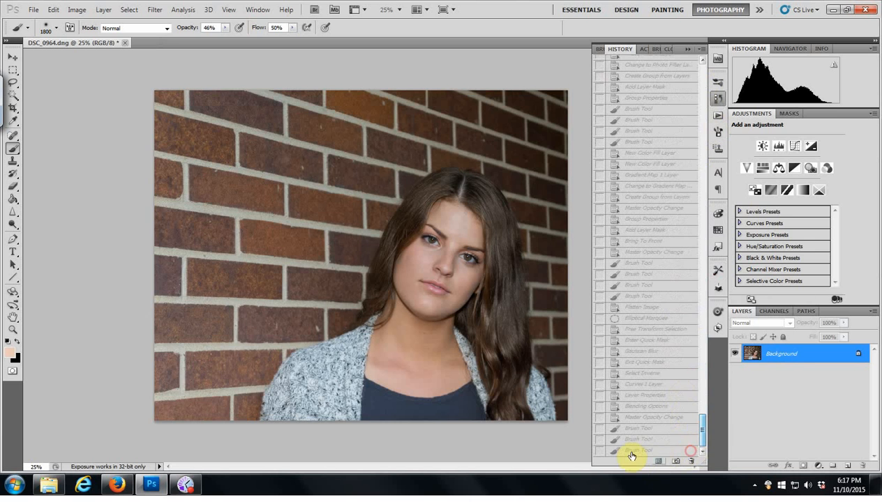
left_click(631, 451)
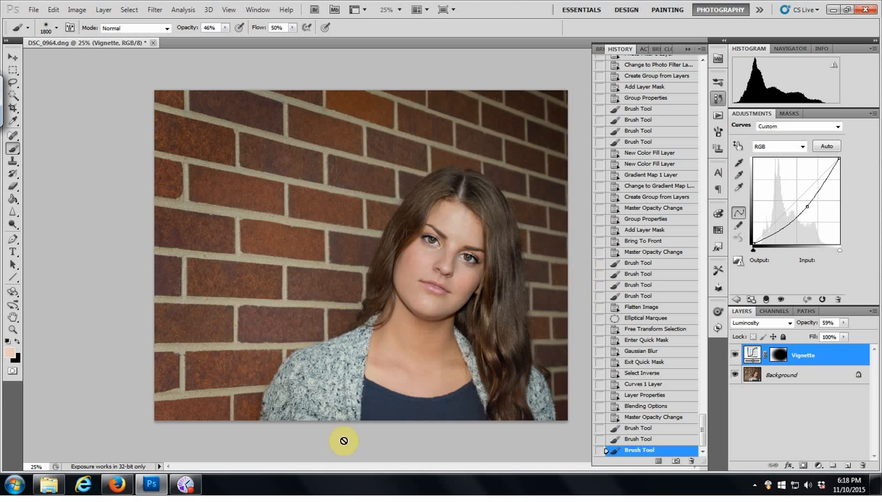
left_click(766, 482)
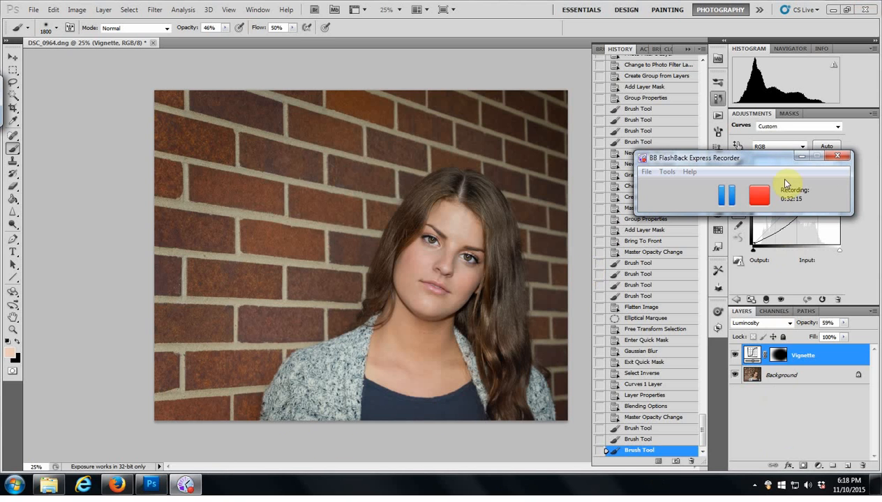